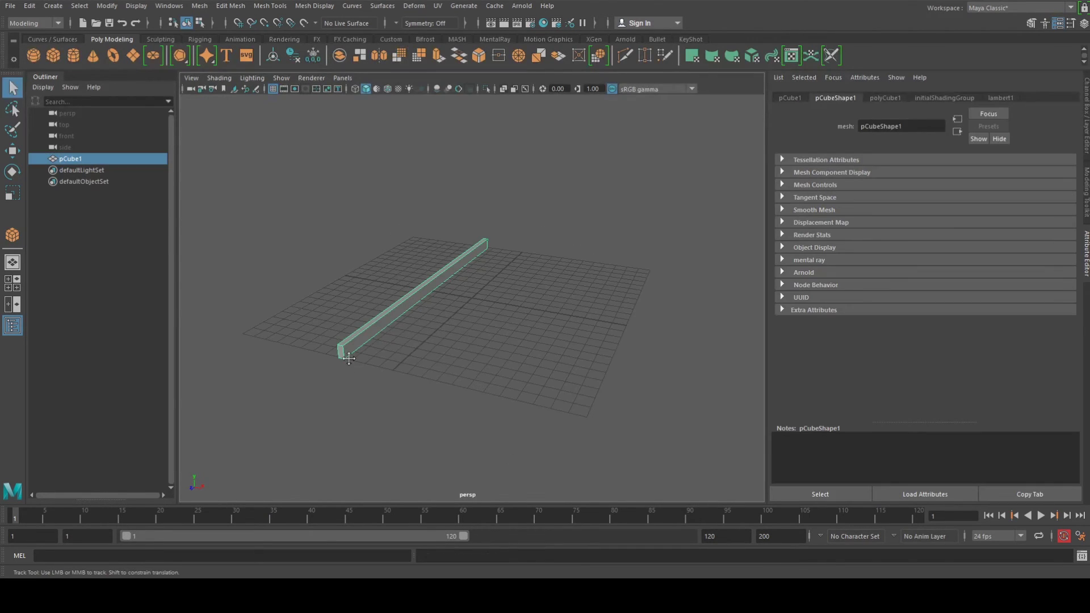
# Thin the long beam to an X scale of about 0.228 and raise it above the grid to a height of about 5.262
pyautogui.scroll(5, 382, 345)
pyautogui.keyDown('alt'); pyautogui.moveTo(382, 345); pyautogui.dragTo(423, 303); pyautogui.keyUp('alt')
pyautogui.press('r')
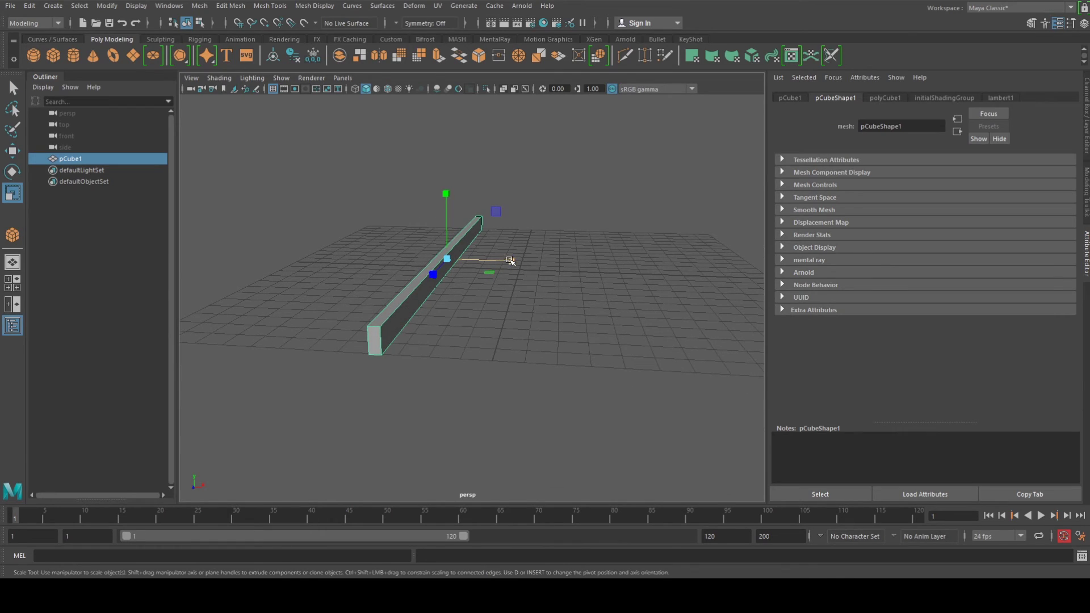
pyautogui.moveTo(518, 261); pyautogui.dragTo(432, 271)
pyautogui.press('w')
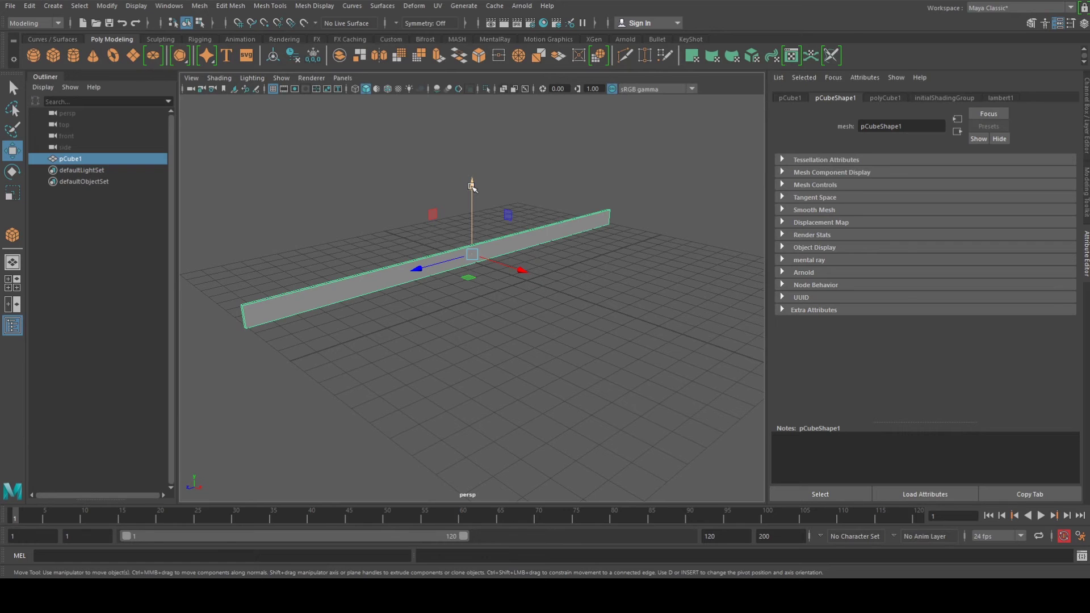
pyautogui.moveTo(471, 186); pyautogui.dragTo(463, 91)
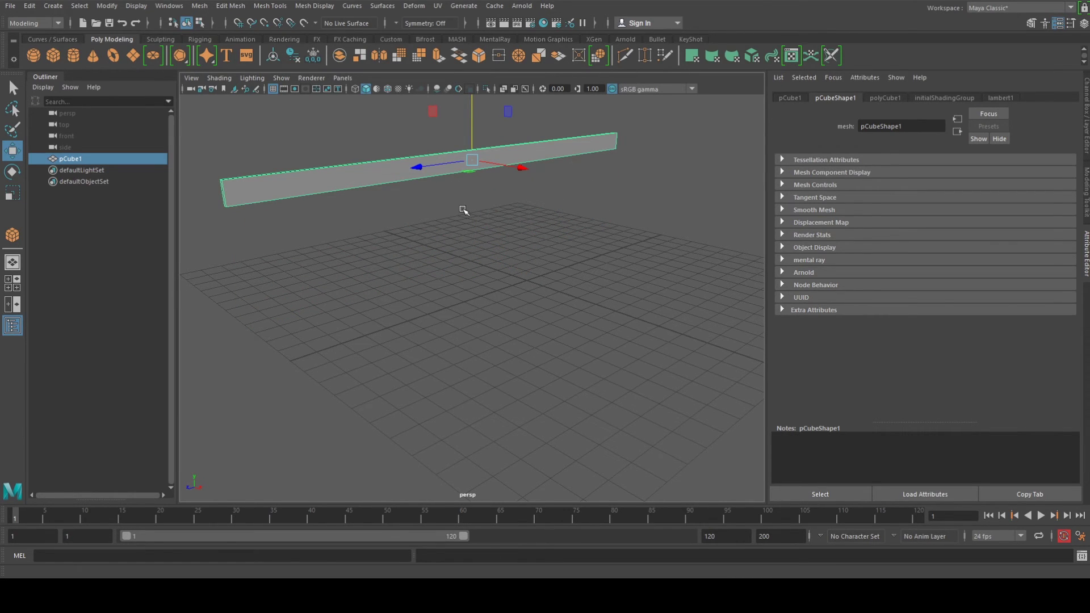
pyautogui.press('r')
pyautogui.keyDown('alt'); pyautogui.moveTo(472, 204); pyautogui.dragTo(442, 265); pyautogui.keyUp('alt')
# Duplicate the beam and move the copy along X to about 1.538 as a parallel second rail
pyautogui.hotkey('ctrl', 'd')
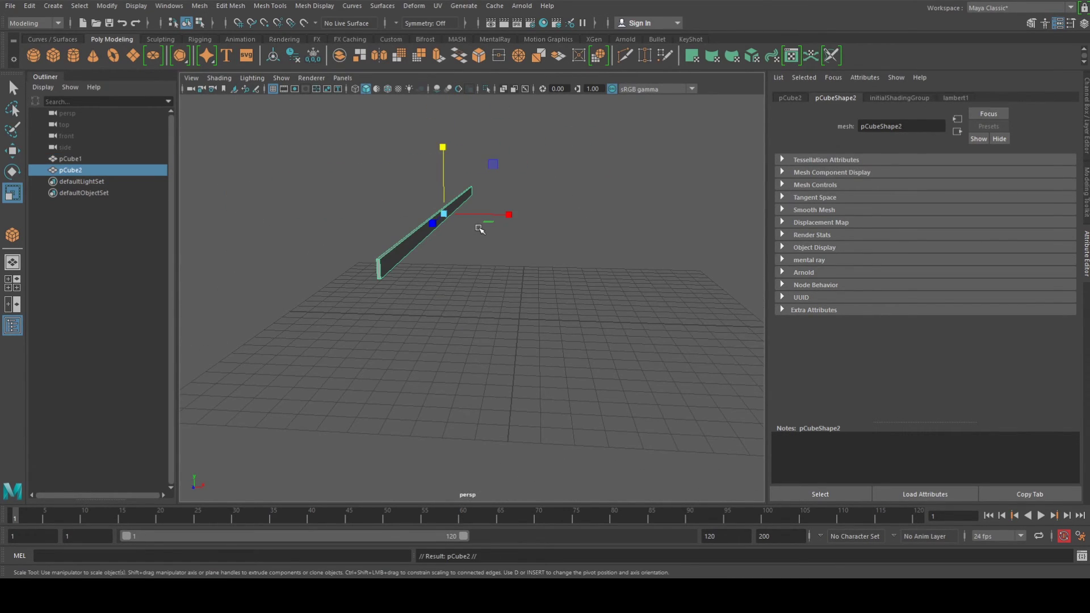
pyautogui.press('w')
pyautogui.moveTo(510, 216); pyautogui.dragTo(490, 260)
pyautogui.moveTo(570, 250); pyautogui.dragTo(585, 253)
pyautogui.keyDown('alt'); pyautogui.moveTo(518, 279); pyautogui.dragTo(548, 245); pyautogui.keyUp('alt')
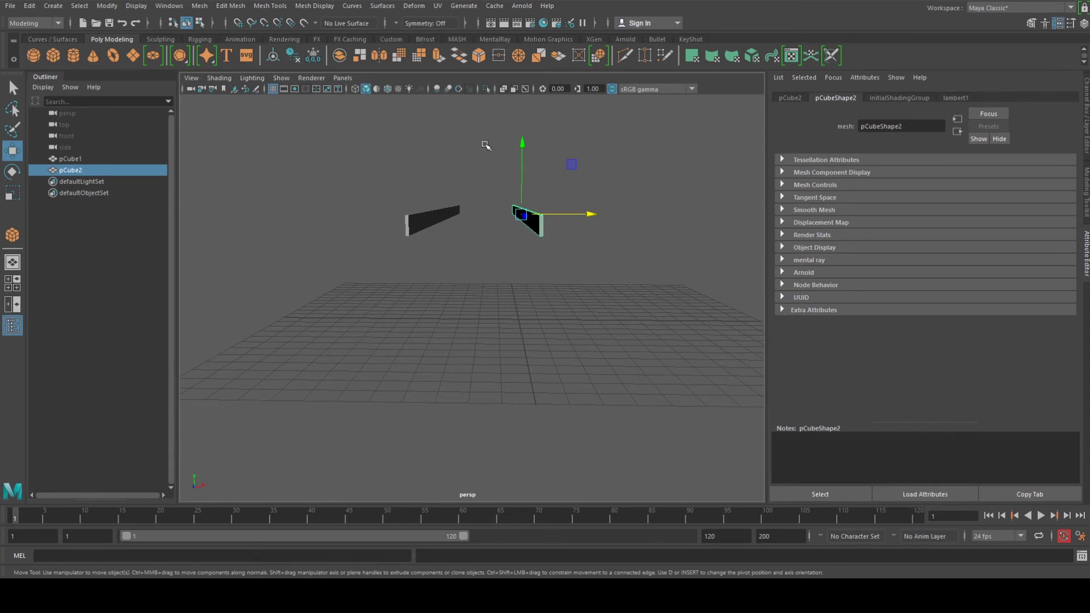
# Duplicate both rails together and move the copies straight down to form a lower pair
pyautogui.keyDown('shift'); pyautogui.click(438, 221); pyautogui.keyUp('shift')
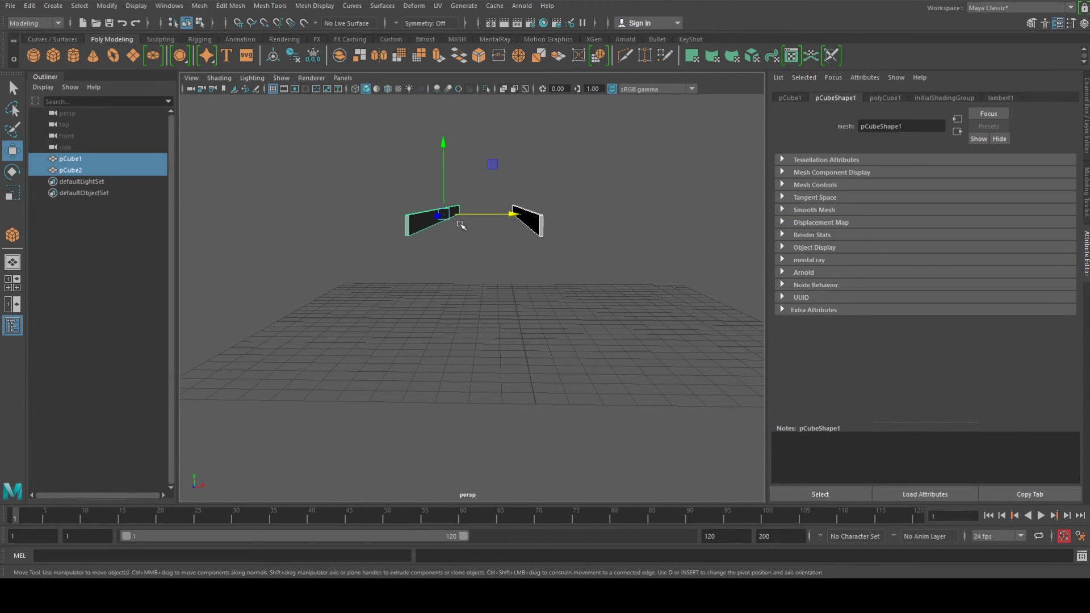
pyautogui.hotkey('ctrl', 'd')
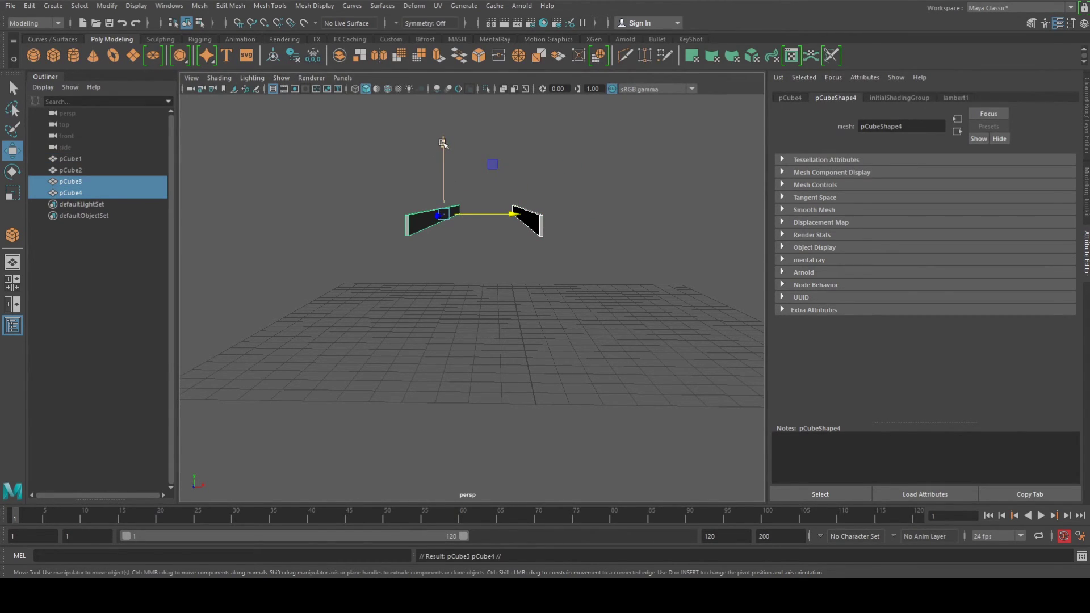
pyautogui.moveTo(442, 142); pyautogui.dragTo(589, 317)
pyautogui.moveTo(577, 221); pyautogui.dragTo(379, 248)
# Duplicate the upper rail at X 1.538 and set the copy's Y rotation to 90 so it runs across the rails
pyautogui.click(379, 246)
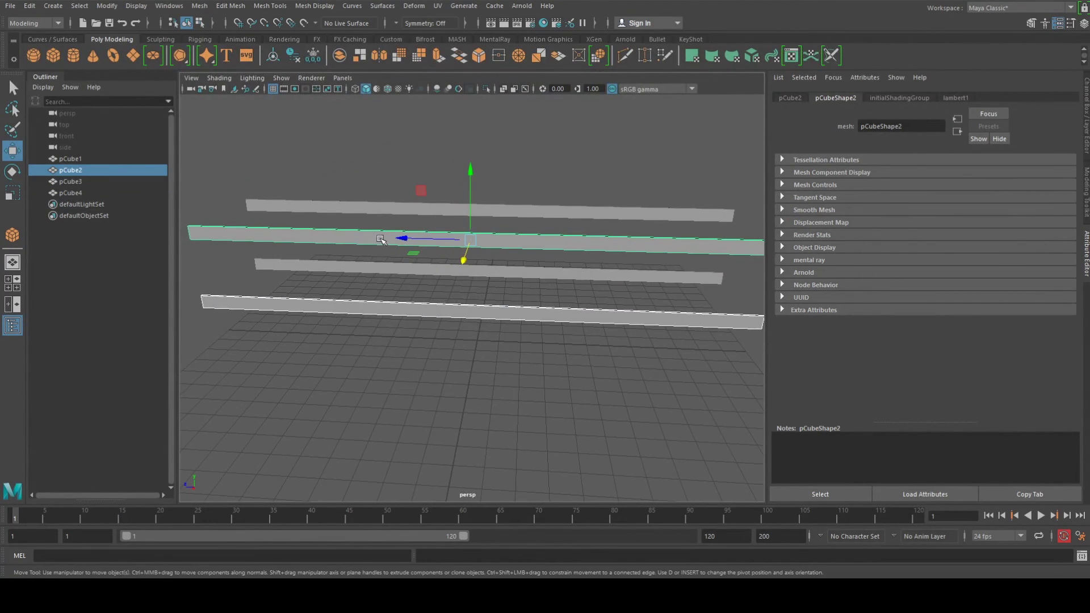
pyautogui.hotkey('ctrl', 'd')
pyautogui.press('e')
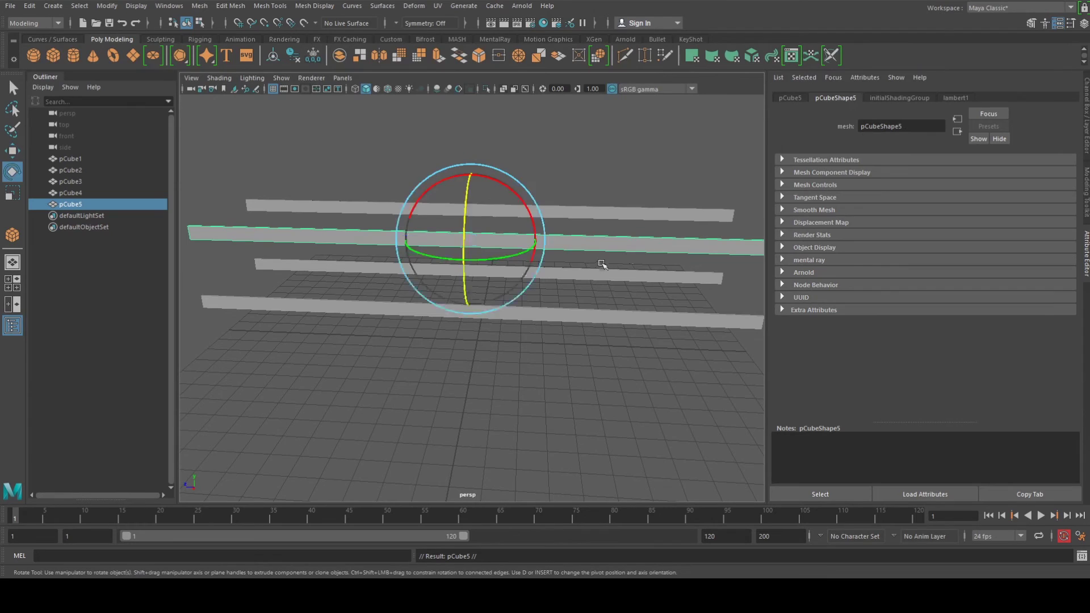
pyautogui.moveTo(464, 267); pyautogui.dragTo(585, 260)
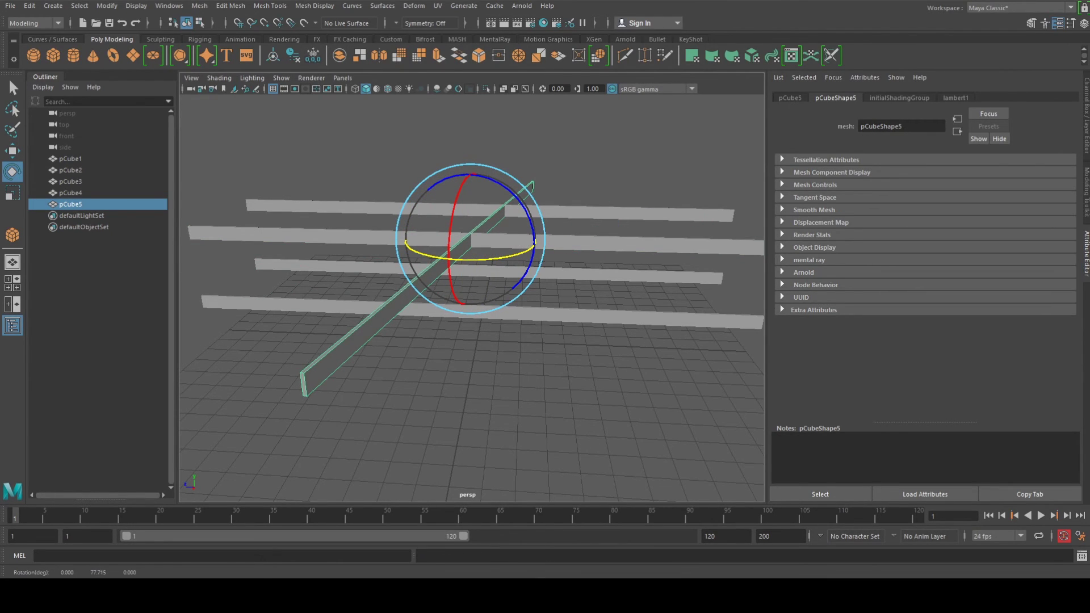
pyautogui.click(1083, 24)
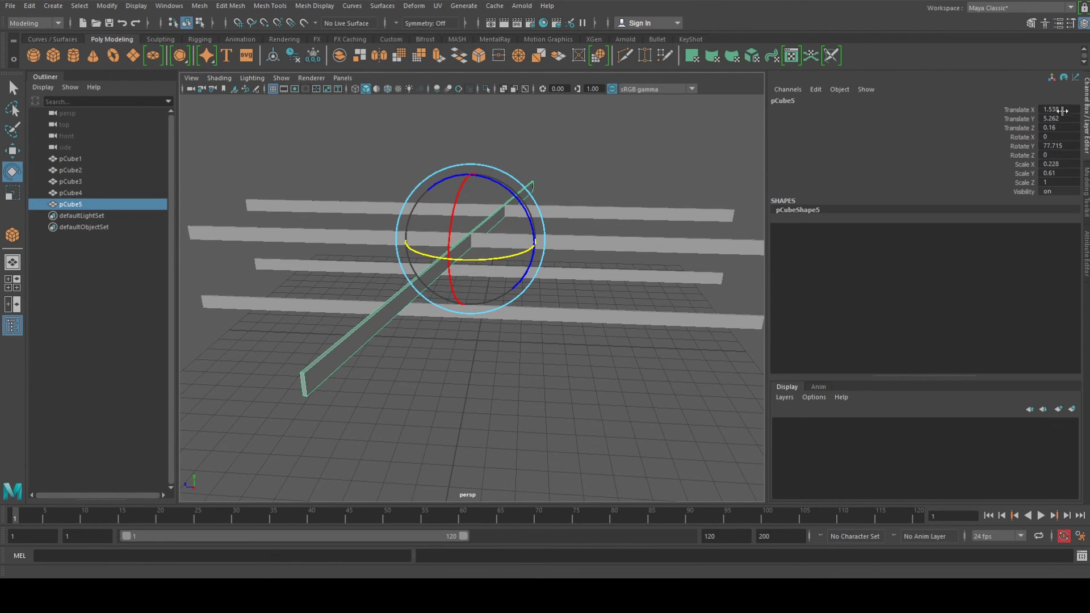
pyautogui.doubleClick(1058, 146)
pyautogui.press('Return')
# Shorten the crosspiece to a Z scale of about 0.264 and move it between the upper rails at about X -1.27
pyautogui.click(518, 333)
pyautogui.press('r')
pyautogui.keyDown('alt'); pyautogui.moveTo(518, 333); pyautogui.dragTo(559, 243); pyautogui.keyUp('alt')
pyautogui.click(526, 296)
pyautogui.press('w')
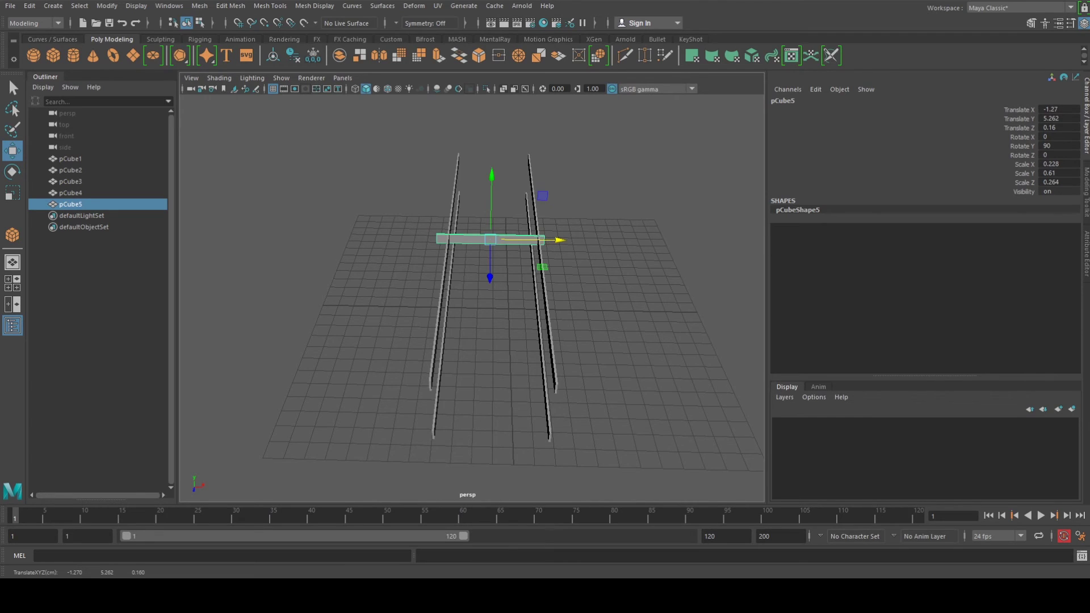
# In the top view, fit the crosspiece exactly between the rails with a Z scale of about 0.219 and X position of about -1.097
pyautogui.click(12, 283)
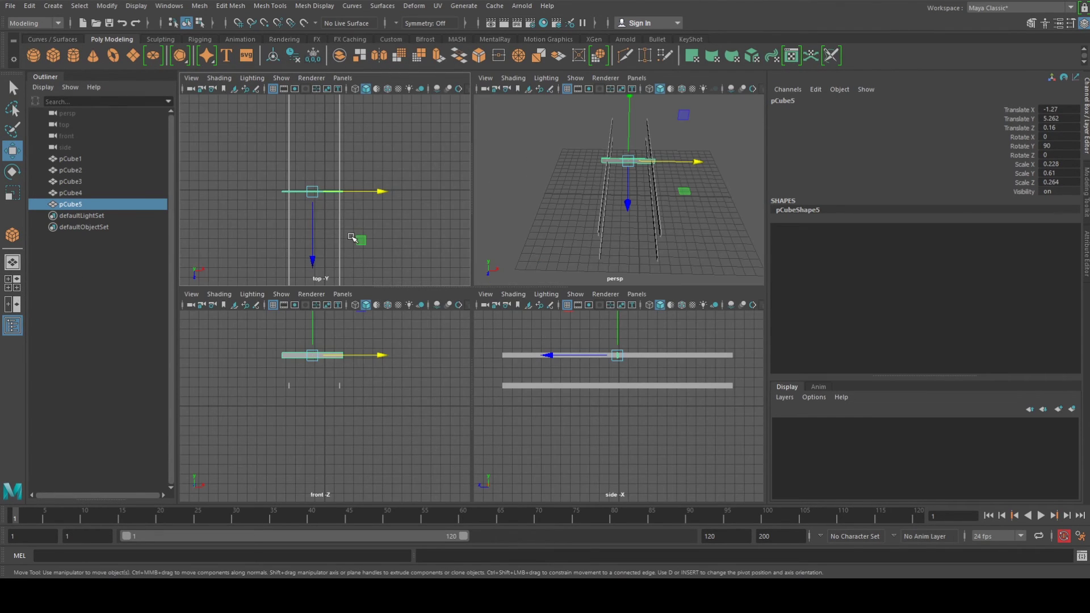
pyautogui.press('space')
pyautogui.press('space')
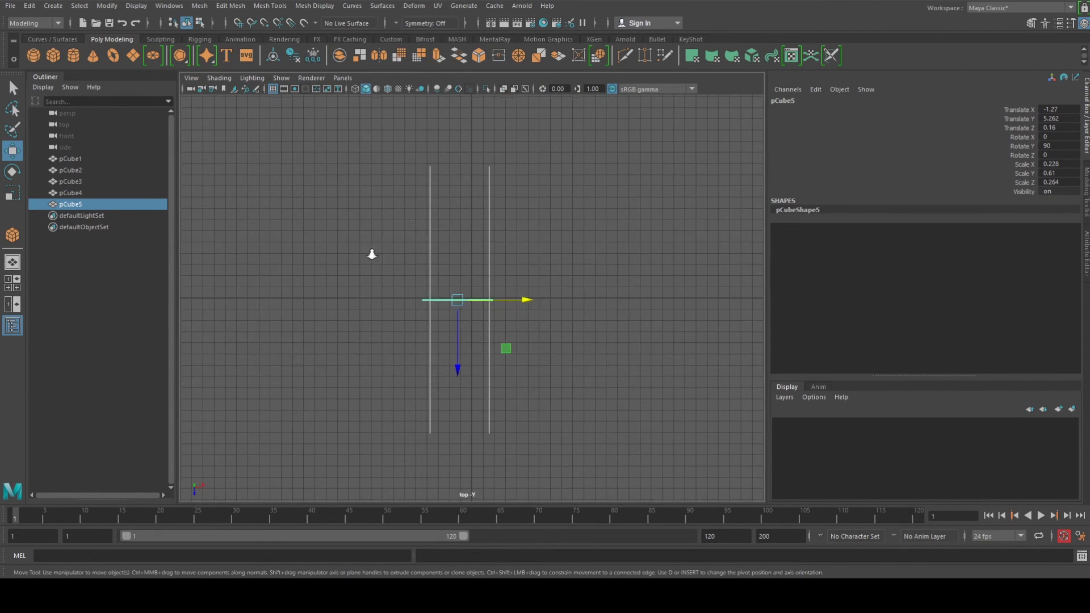
pyautogui.scroll(5, 471, 317)
pyautogui.scroll(-2, 454, 323)
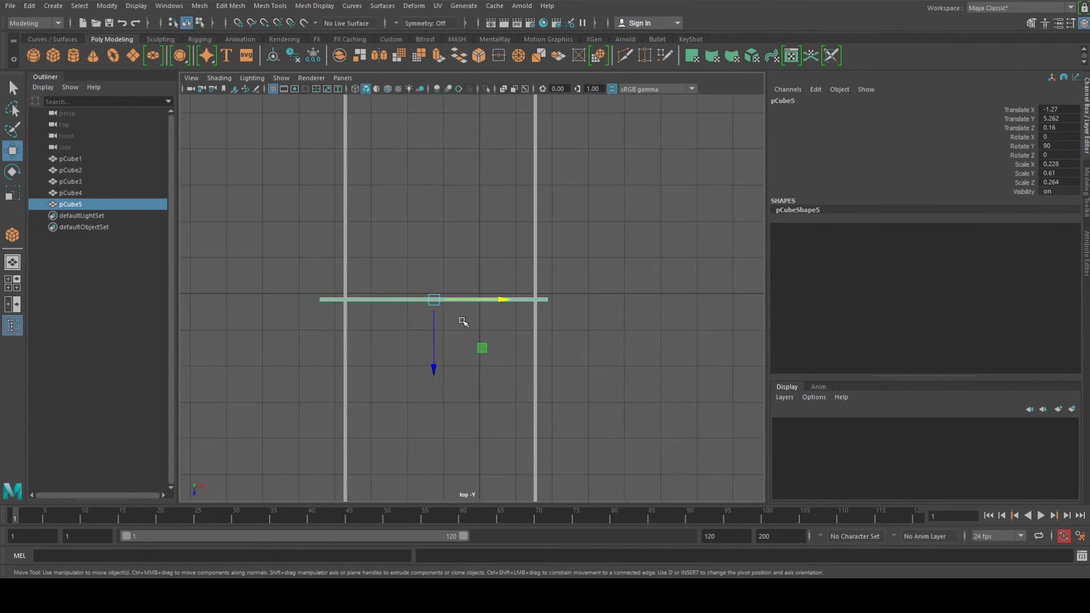
pyautogui.press('r')
pyautogui.moveTo(501, 301); pyautogui.dragTo(508, 303)
pyautogui.press('w')
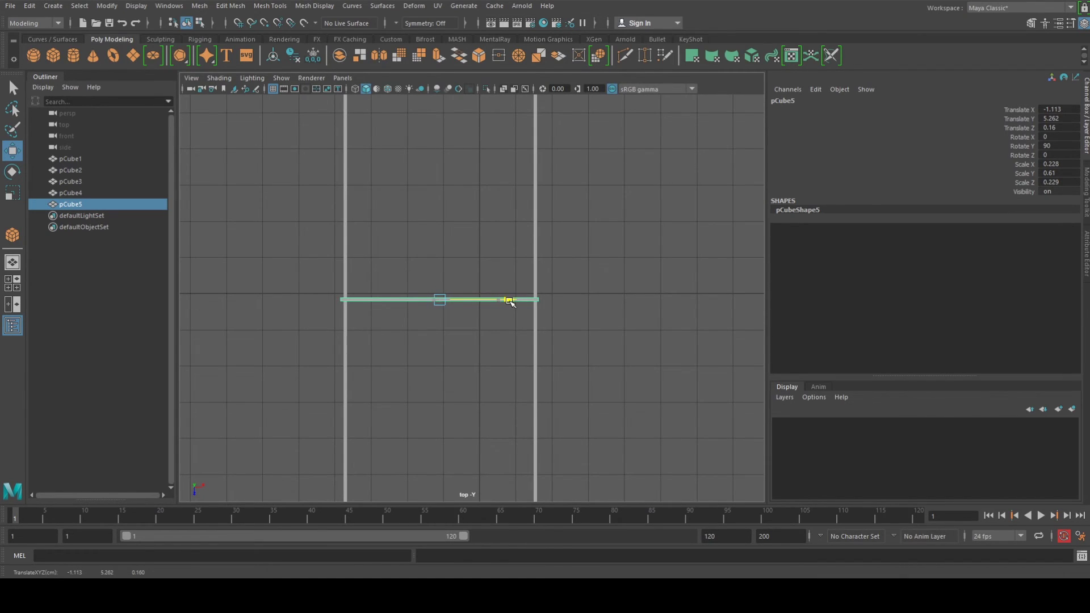
pyautogui.press('r')
pyautogui.moveTo(508, 302); pyautogui.dragTo(507, 303)
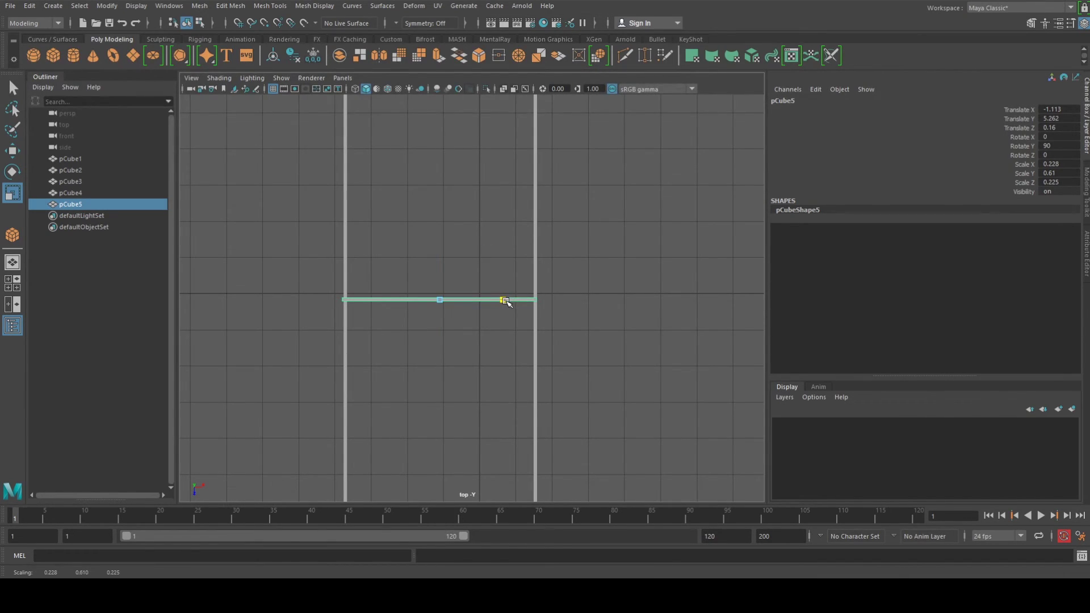
pyautogui.press('w')
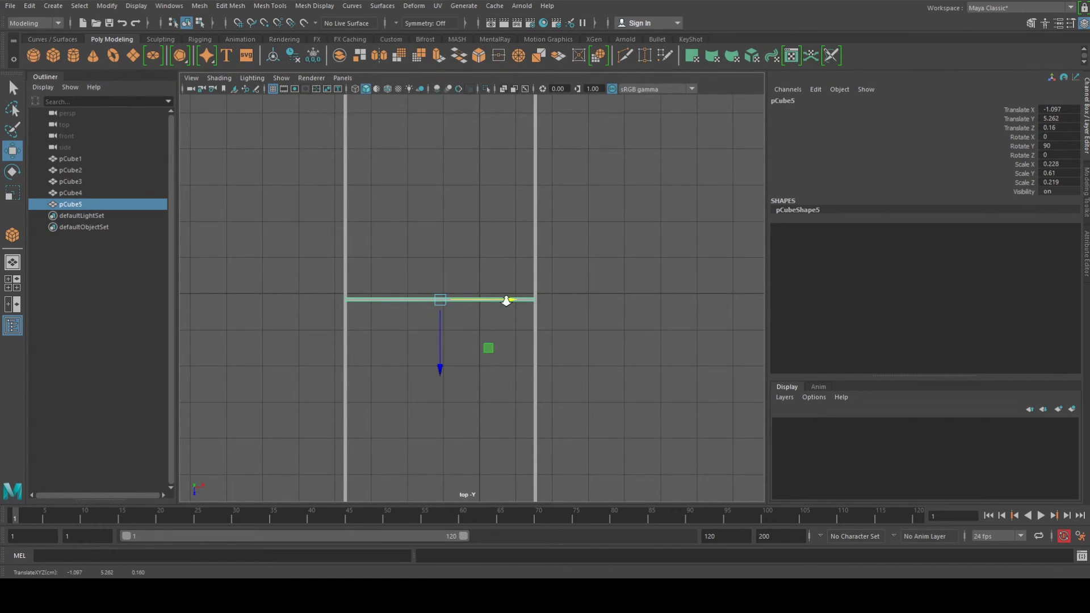
pyautogui.scroll(-3, 506, 301)
# Lower the two upper rails together with the crosspiece to a height of about 4.676
pyautogui.press('space')
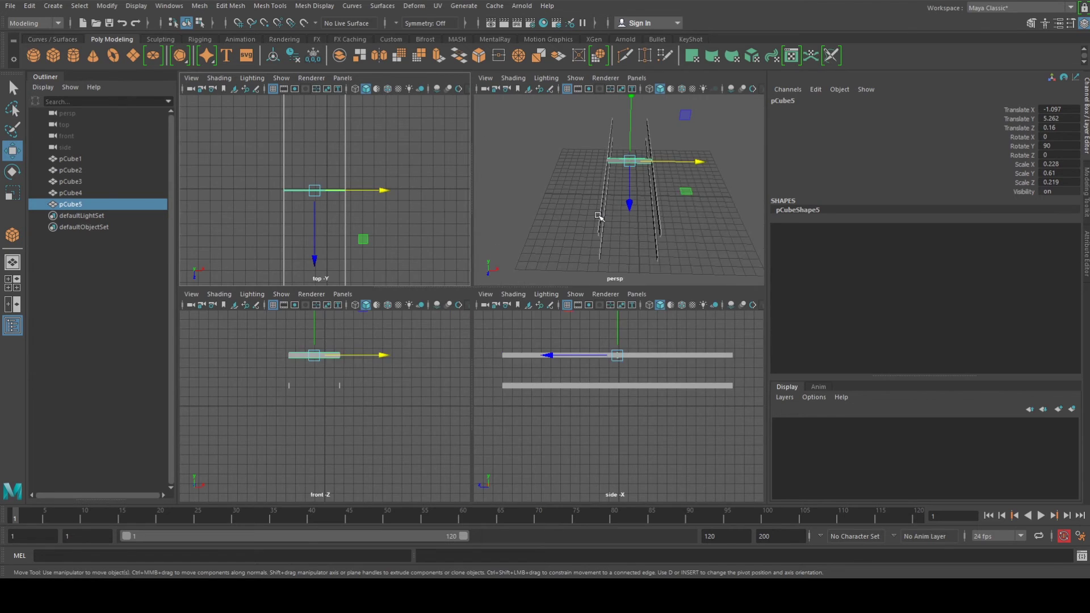
pyautogui.press('space')
pyautogui.keyDown('alt'); pyautogui.moveTo(493, 292); pyautogui.dragTo(610, 301); pyautogui.keyUp('alt')
pyautogui.keyDown('alt'); pyautogui.moveTo(533, 249); pyautogui.dragTo(532, 221); pyautogui.keyUp('alt')
pyautogui.keyDown('shift'); pyautogui.moveTo(366, 198); pyautogui.dragTo(488, 245); pyautogui.keyUp('shift')
pyautogui.moveTo(467, 160); pyautogui.dragTo(458, 182)
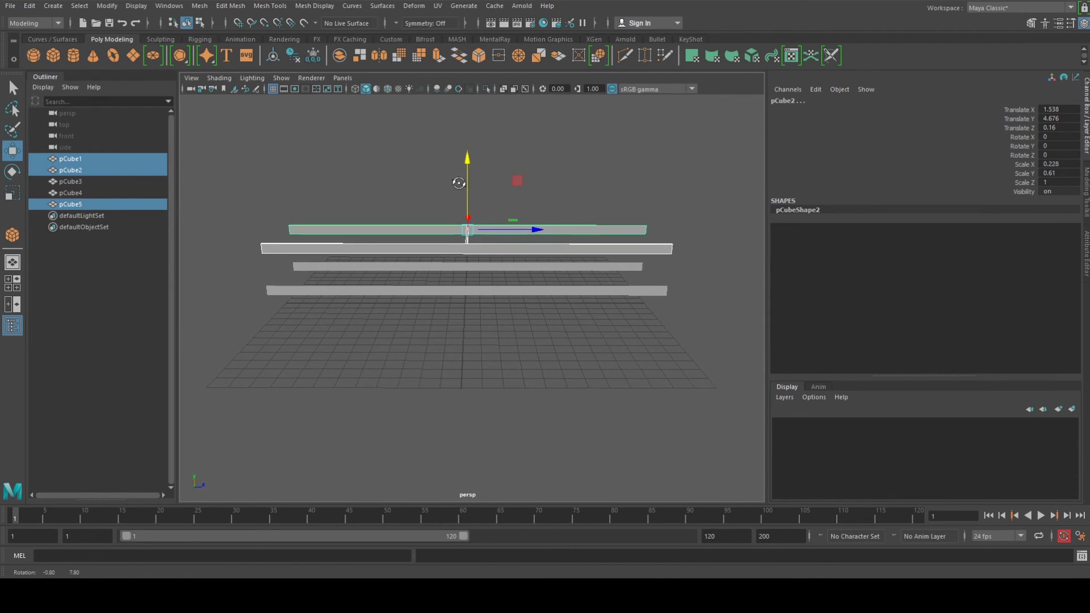
# Move only the crosspiece along the rails to their end at about Z -11.725
pyautogui.click(502, 226)
pyautogui.keyDown('alt'); pyautogui.moveTo(503, 227); pyautogui.dragTo(464, 242); pyautogui.keyUp('alt')
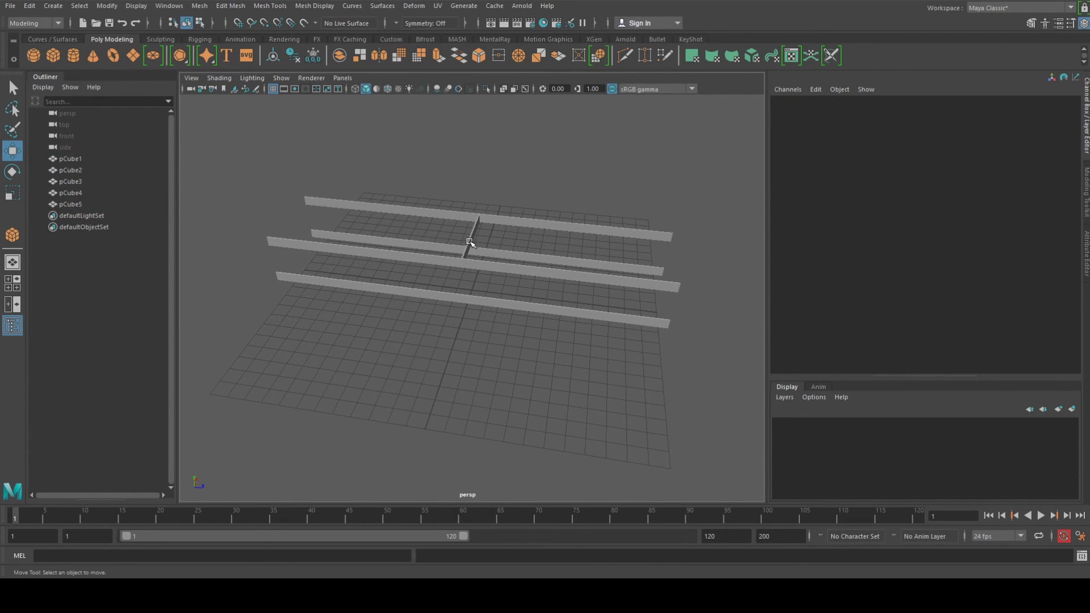
pyautogui.click(470, 242)
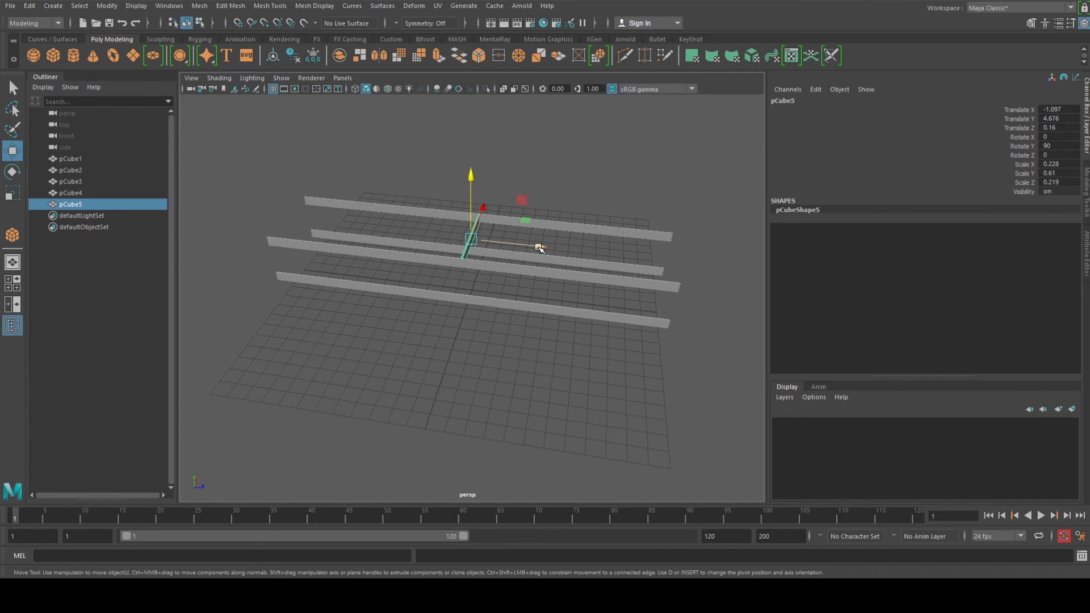
pyautogui.moveTo(539, 248); pyautogui.dragTo(567, 274)
# Adjust the vertices at both ends of the end crosspiece so they line up with the rails' outer sides
pyautogui.press('f')
pyautogui.moveTo(588, 250); pyautogui.dragTo(544, 264, button='right')
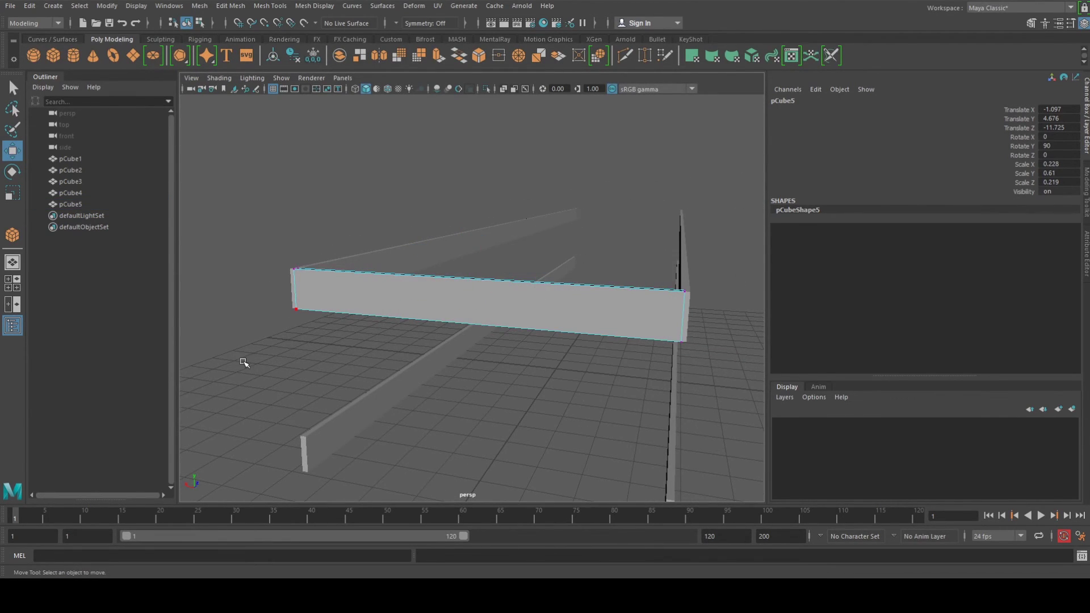
pyautogui.keyDown('alt'); pyautogui.moveTo(247, 359); pyautogui.dragTo(305, 358); pyautogui.keyUp('alt')
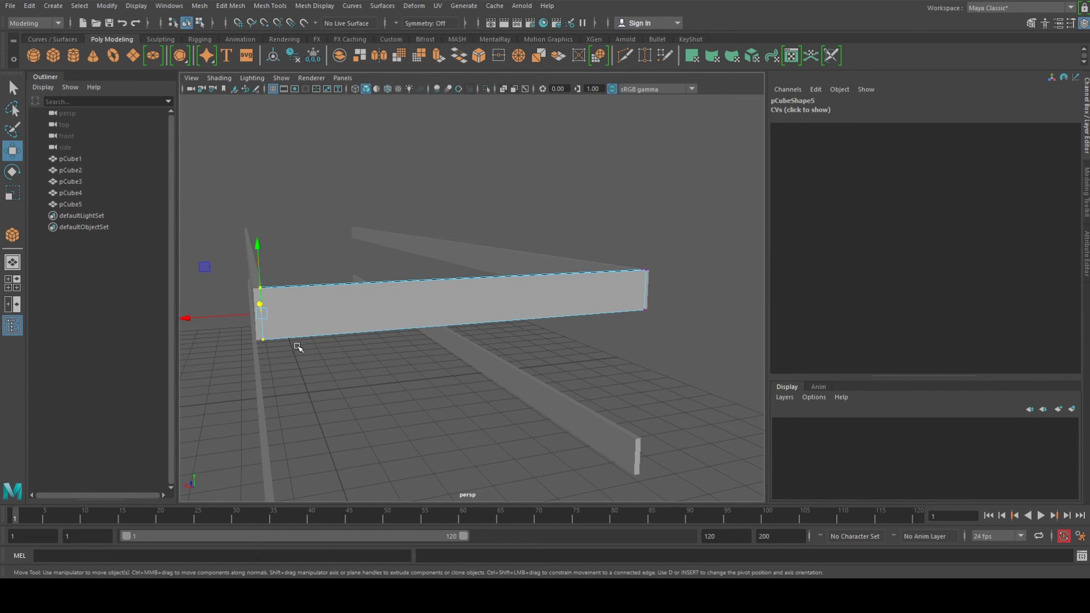
pyautogui.moveTo(187, 319); pyautogui.dragTo(189, 321)
pyautogui.keyDown('alt'); pyautogui.moveTo(397, 317); pyautogui.dragTo(509, 323); pyautogui.keyUp('alt')
pyautogui.moveTo(661, 238); pyautogui.dragTo(708, 337)
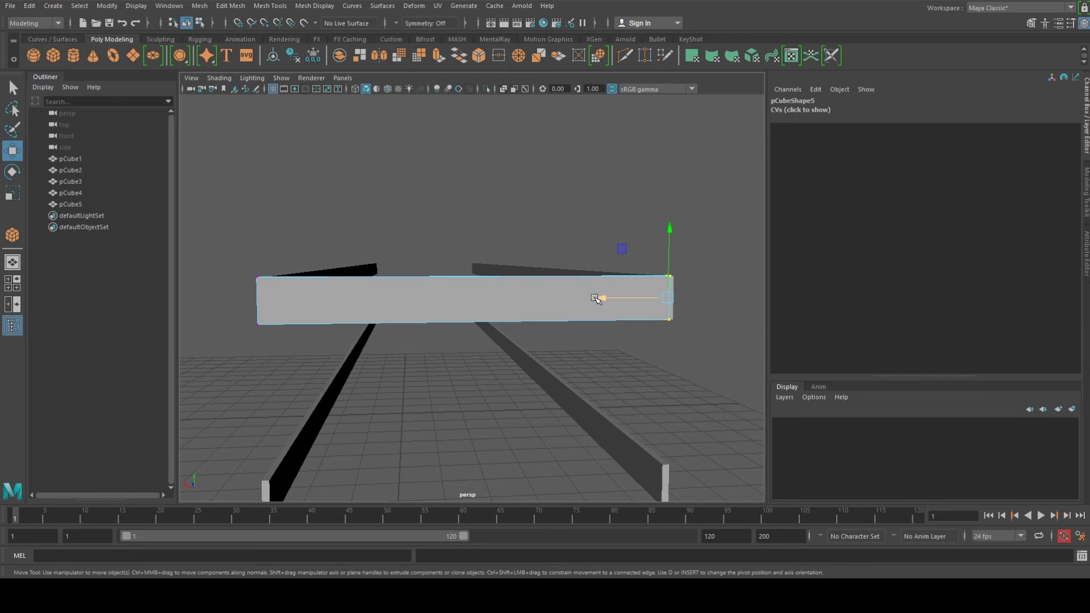
pyautogui.moveTo(596, 298); pyautogui.dragTo(599, 299)
pyautogui.scroll(-3, 596, 300)
pyautogui.keyDown('alt'); pyautogui.moveTo(482, 305); pyautogui.dragTo(474, 327); pyautogui.keyUp('alt')
pyautogui.moveTo(448, 316); pyautogui.dragTo(502, 239, button='right')
# Duplicate the end crosspiece and move the copy to the opposite end of the upper rails at about Z 12.025
pyautogui.keyDown('alt'); pyautogui.moveTo(474, 308); pyautogui.dragTo(524, 346); pyautogui.keyUp('alt')
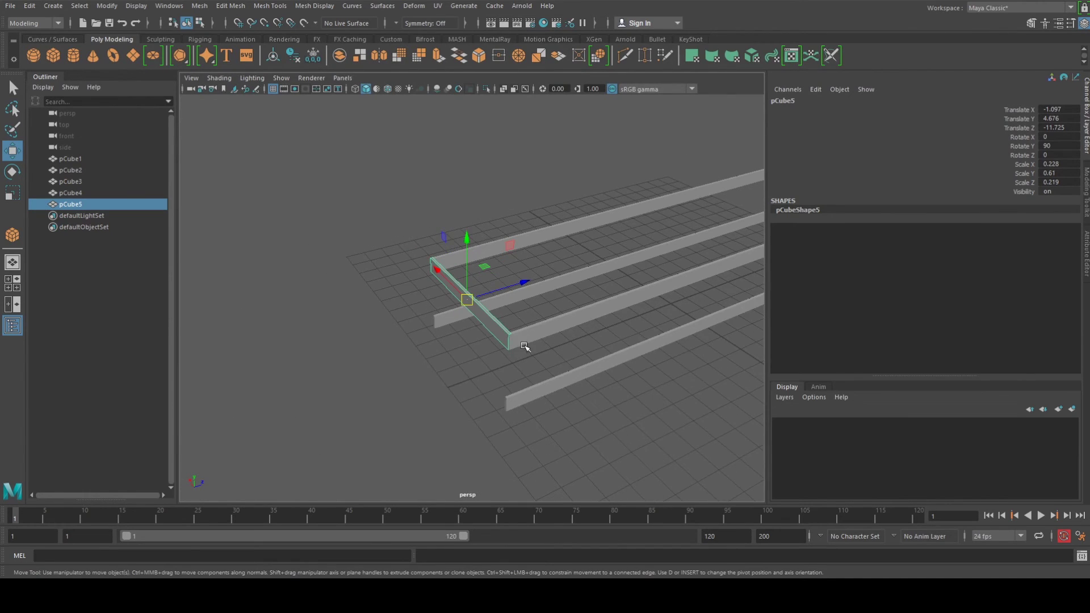
pyautogui.scroll(-5, 524, 346)
pyautogui.hotkey('ctrl', 'd')
pyautogui.moveTo(500, 290); pyautogui.dragTo(565, 292)
pyautogui.press('f')
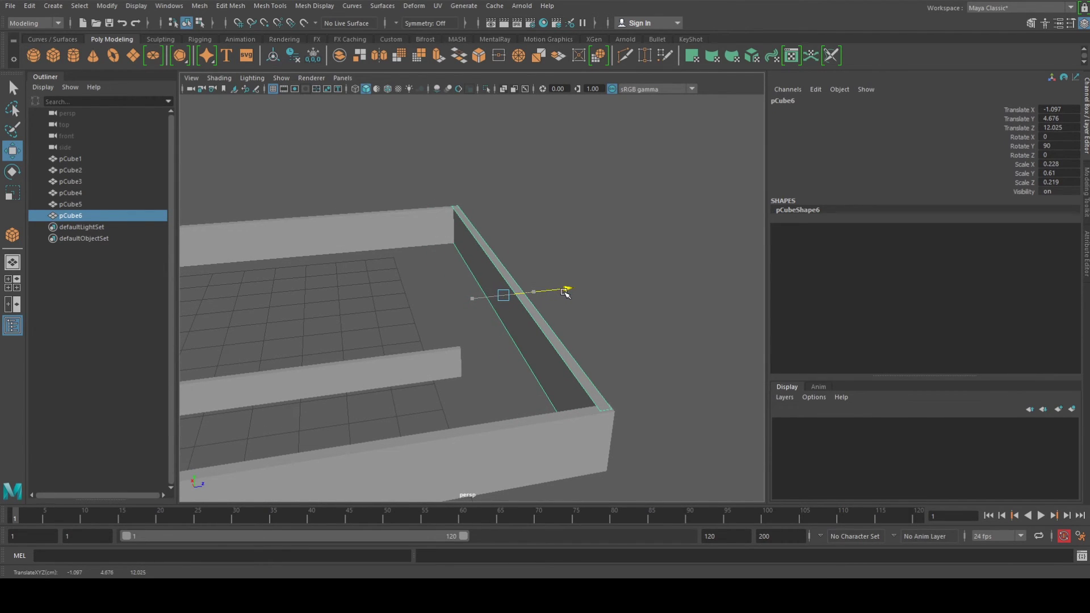
# Duplicate the far-end crosspiece and move the copy inward along the upper rails as an intermediate divider
pyautogui.scroll(-8, 528, 347)
pyautogui.keyDown('alt'); pyautogui.moveTo(465, 368); pyautogui.dragTo(657, 352, button='middle'); pyautogui.keyUp('alt')
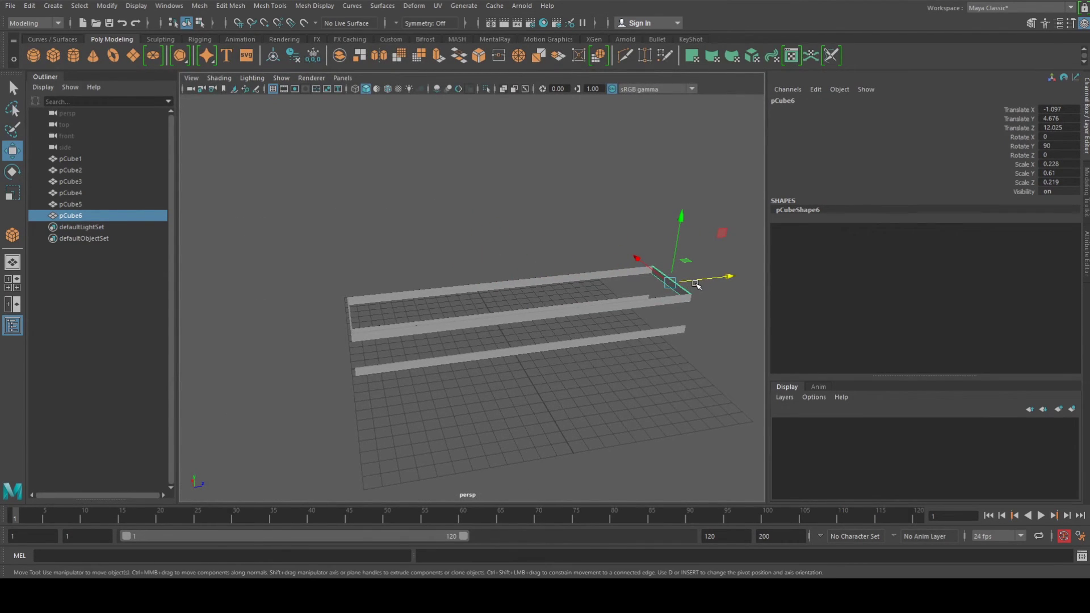
pyautogui.hotkey('ctrl', 'd')
pyautogui.moveTo(730, 277); pyautogui.dragTo(576, 310)
# Duplicate the three upper crosspieces and lower the copies to about Y 2.126, level with the lower rails
pyautogui.keyDown('shift'); pyautogui.click(341, 301); pyautogui.keyUp('shift')
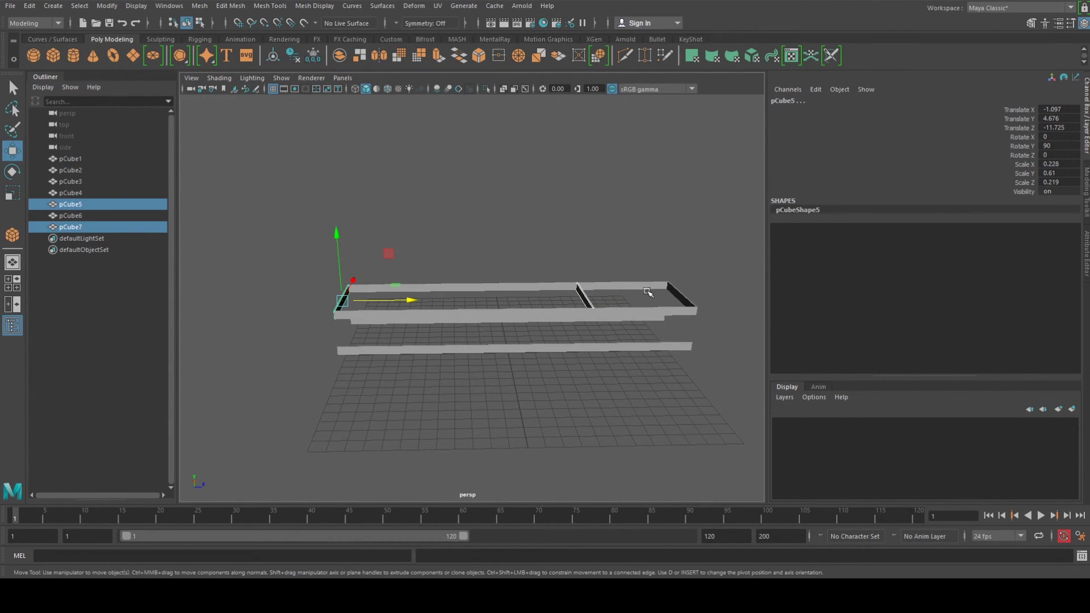
pyautogui.keyDown('shift'); pyautogui.click(674, 293); pyautogui.keyUp('shift')
pyautogui.keyDown('alt'); pyautogui.moveTo(673, 292); pyautogui.dragTo(482, 350); pyautogui.keyUp('alt')
pyautogui.hotkey('ctrl', 'd')
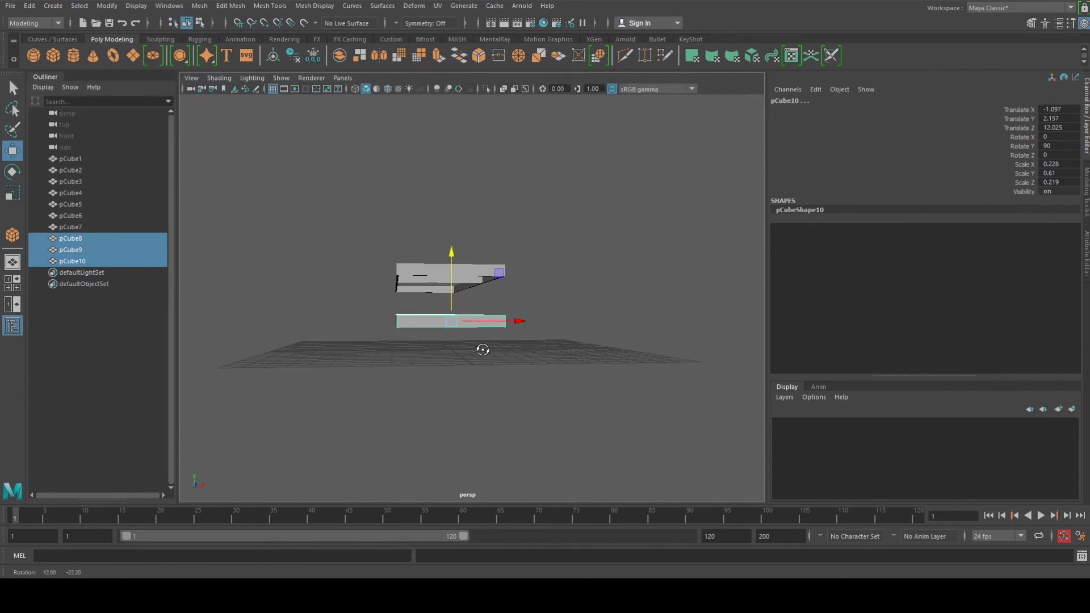
pyautogui.scroll(8, 482, 349)
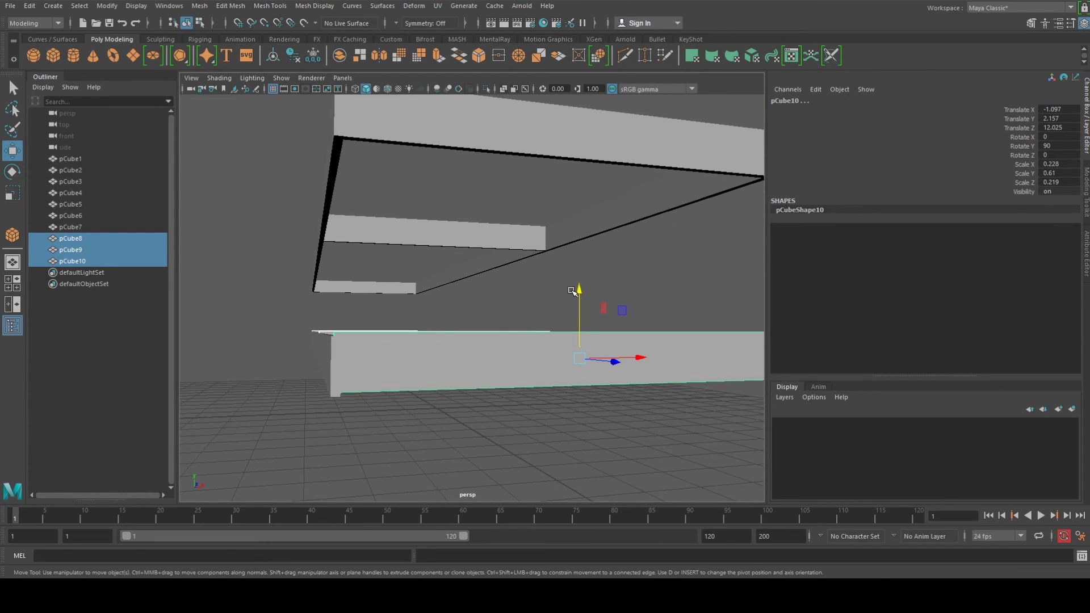
pyautogui.moveTo(572, 291); pyautogui.dragTo(581, 331)
pyautogui.scroll(-8, 532, 311)
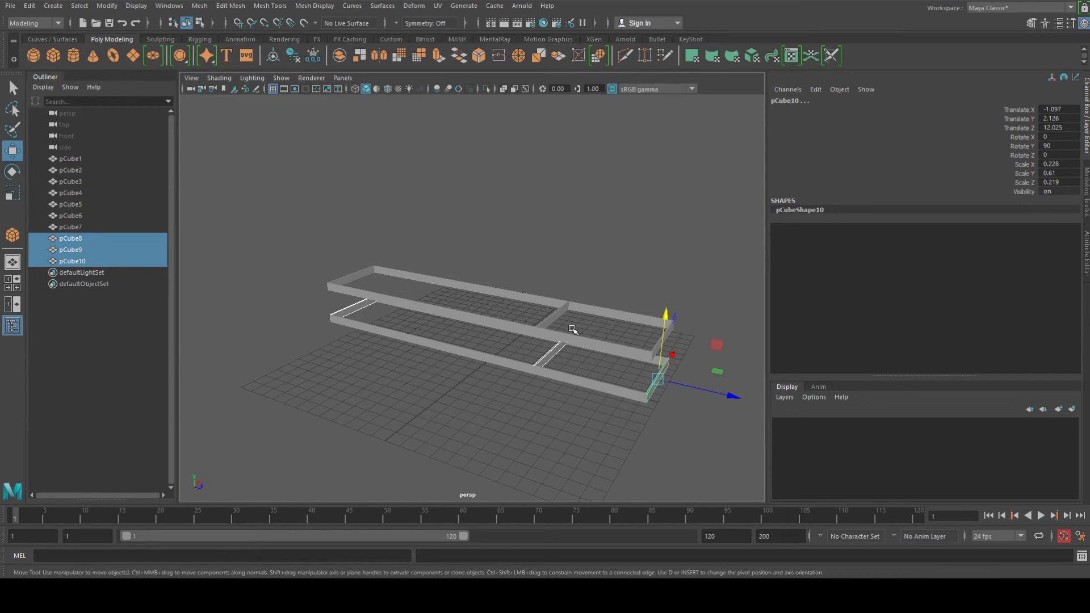
pyautogui.moveTo(518, 322)
pyautogui.keyDown('alt'); pyautogui.mouseDown()
pyautogui.moveTo(493, 327)
pyautogui.moveTo(534, 321)
pyautogui.moveTo(430, 309)
pyautogui.moveTo(426, 319)
pyautogui.moveTo(503, 313)
pyautogui.moveTo(514, 329)
pyautogui.moveTo(562, 348)
pyautogui.moveTo(526, 318)
pyautogui.mouseUp(); pyautogui.keyUp('alt')
pyautogui.click(477, 340)
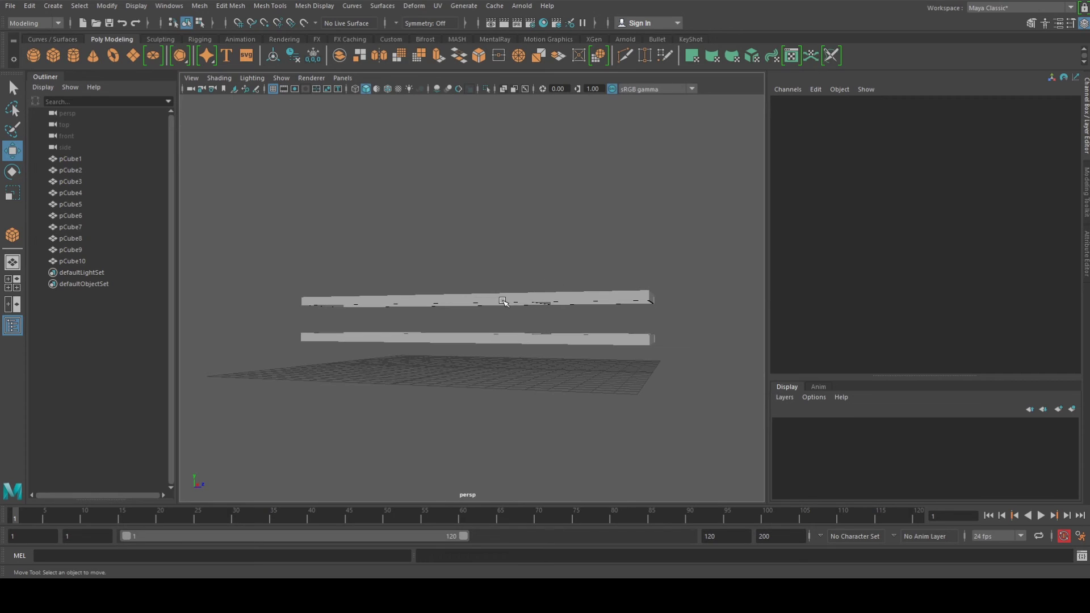
pyautogui.keyDown('alt'); pyautogui.moveTo(502, 300); pyautogui.dragTo(522, 309); pyautogui.keyUp('alt')
pyautogui.scroll(-3, 209, 130)
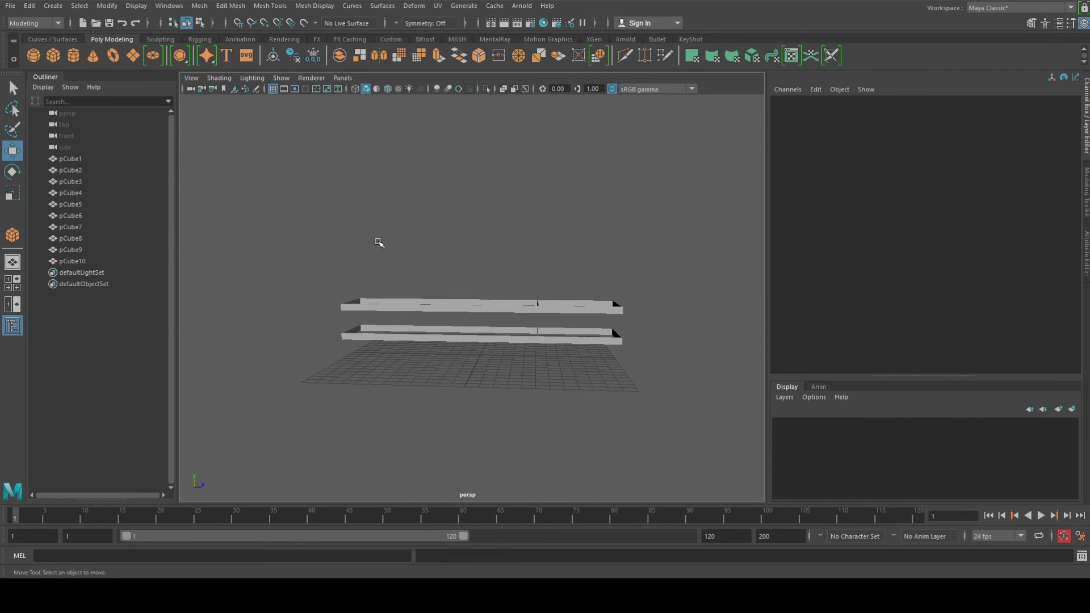
pyautogui.keyDown('alt'); pyautogui.moveTo(402, 264); pyautogui.dragTo(371, 272); pyautogui.keyUp('alt')
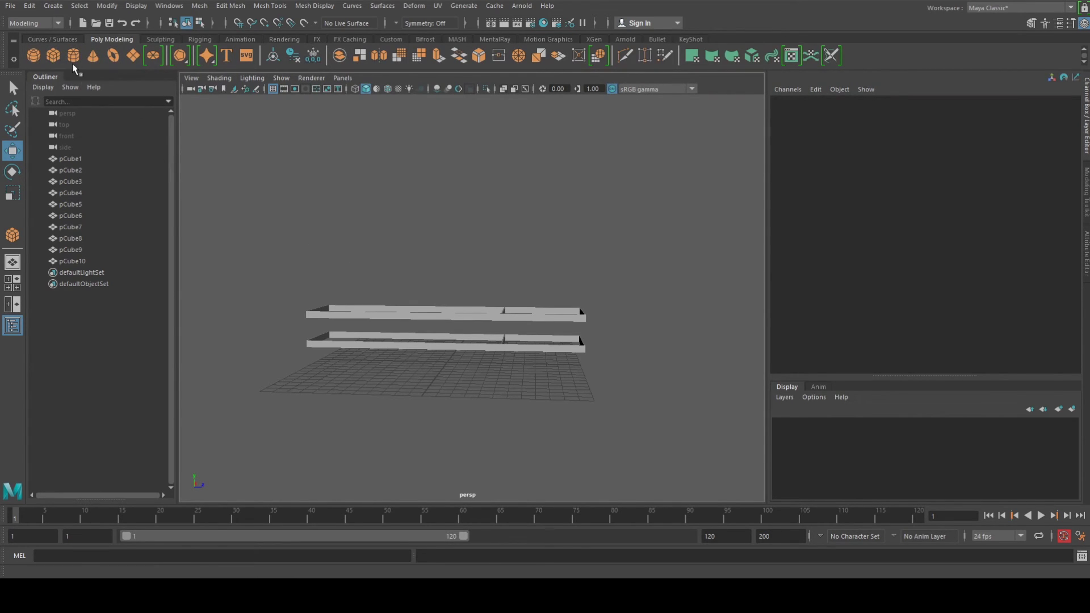
# Duplicate the lower tier's end crosspiece, raise the copy to about Y 6.972 and set its Rotate Y to 0
pyautogui.keyDown('alt'); pyautogui.moveTo(520, 367); pyautogui.dragTo(515, 385); pyautogui.keyUp('alt')
pyautogui.keyDown('alt'); pyautogui.moveTo(515, 385); pyautogui.dragTo(566, 378, button='right'); pyautogui.keyUp('alt')
pyautogui.keyDown('alt'); pyautogui.moveTo(565, 378); pyautogui.dragTo(482, 336, button='middle'); pyautogui.keyUp('alt')
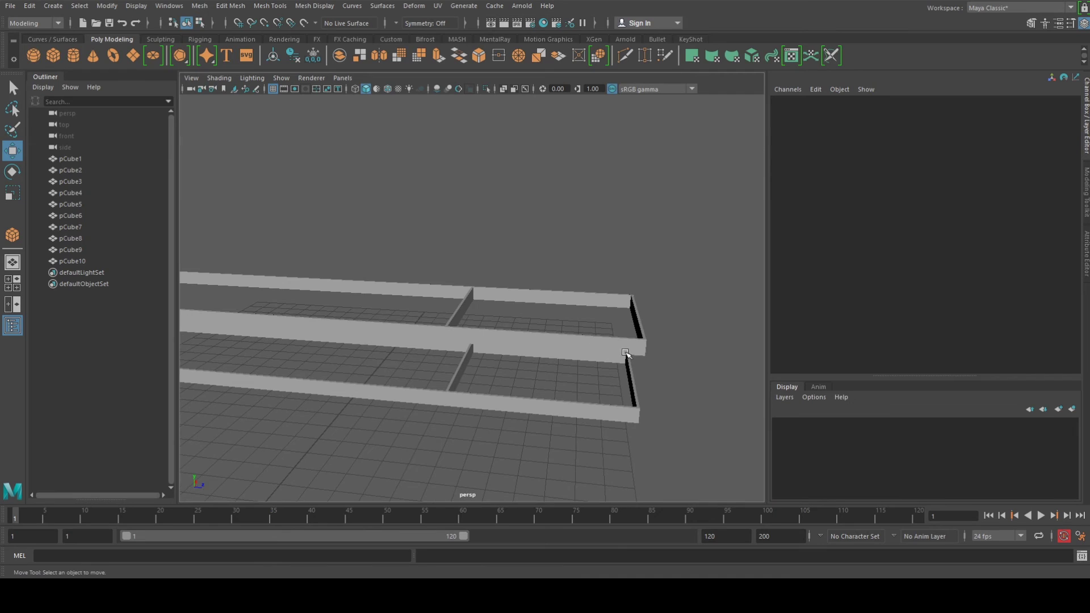
pyautogui.click(639, 399)
pyautogui.keyDown('alt'); pyautogui.moveTo(627, 401); pyautogui.dragTo(599, 402); pyautogui.keyUp('alt')
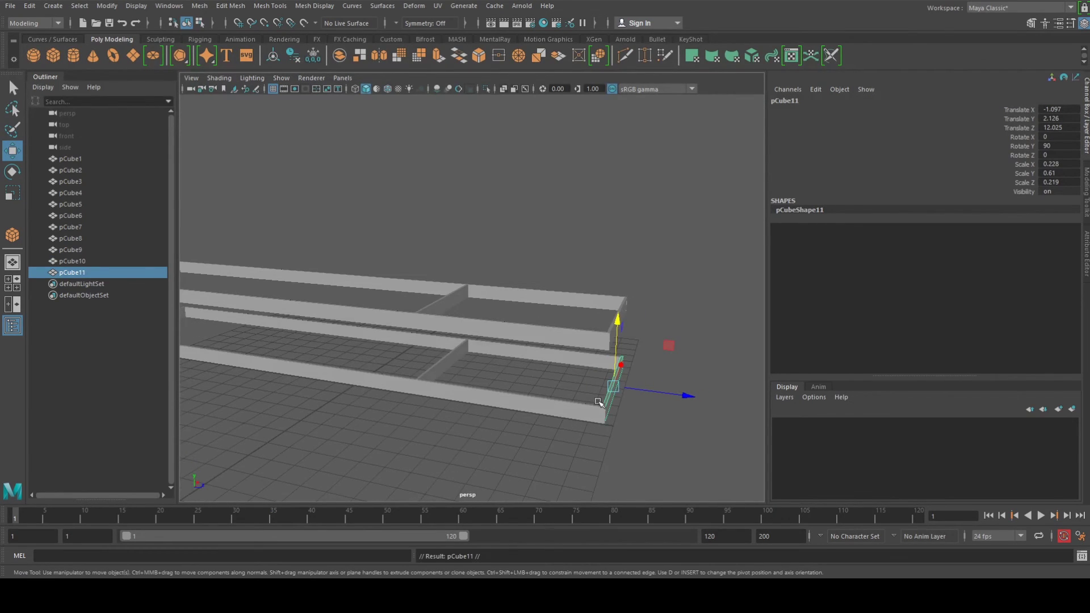
pyautogui.moveTo(618, 320); pyautogui.dragTo(618, 181)
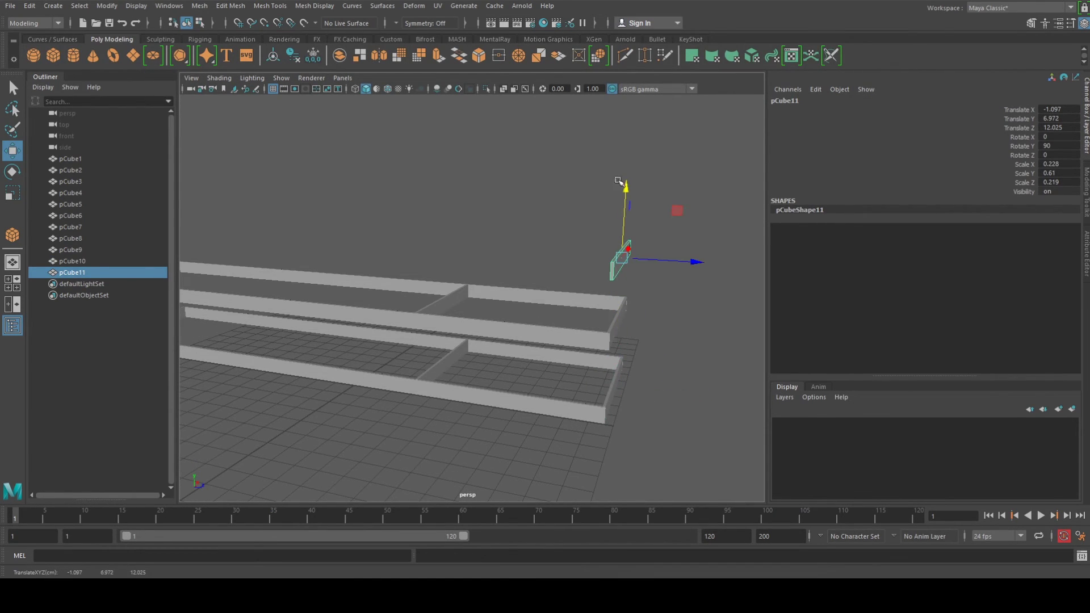
pyautogui.doubleClick(1050, 146)
pyautogui.press('Return')
# Try a Rotate Z of 90 on the raised crosspiece copy and undo it
pyautogui.click(1037, 155)
pyautogui.click(1044, 155)
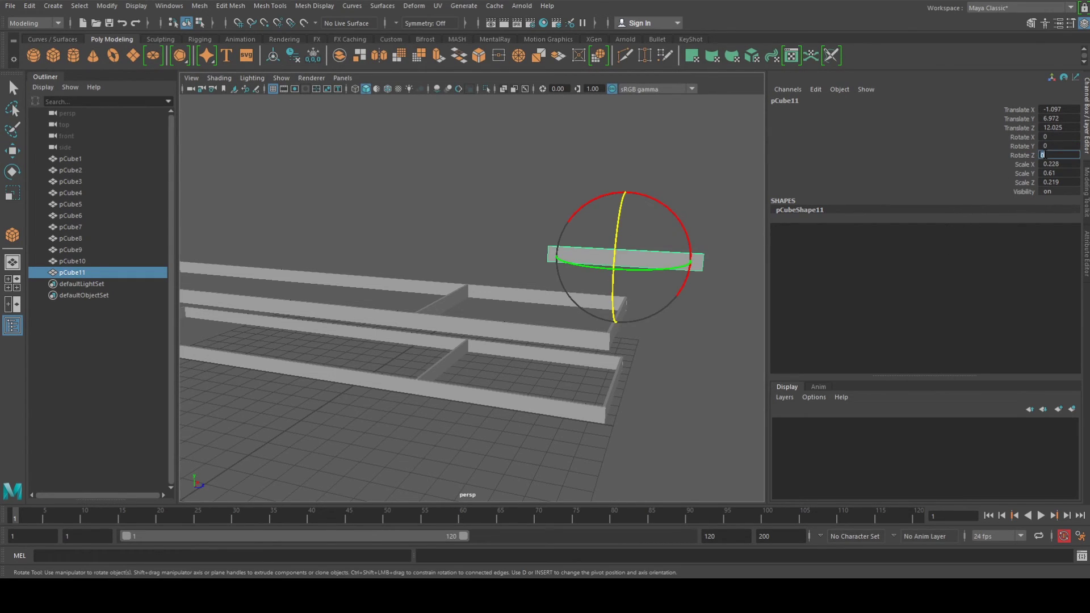
pyautogui.write('90')
pyautogui.press('Return')
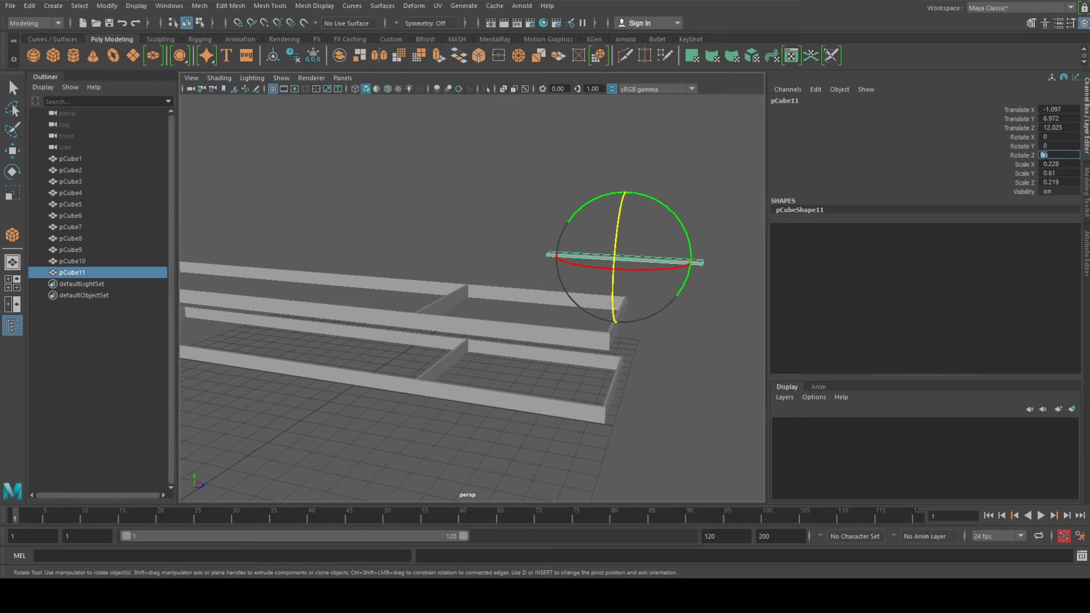
pyautogui.click(733, 206)
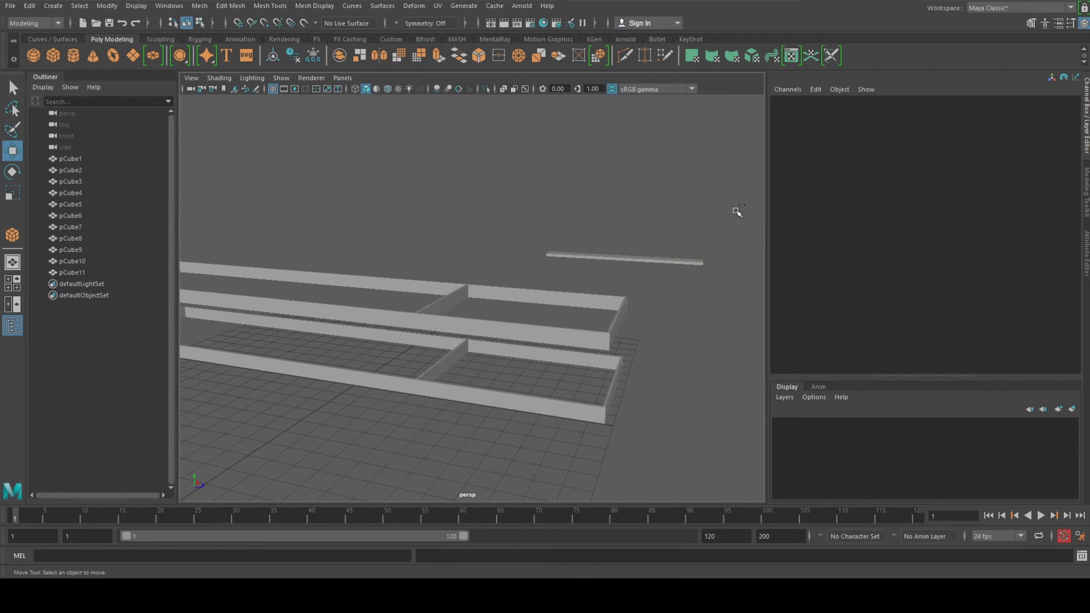
pyautogui.hotkey('ctrl', 'z')
pyautogui.hotkey('ctrl', 'z')
# Stand the crosspiece copy upright with Rotate X 90 and raise it to about Y 8.699
pyautogui.click(1059, 136)
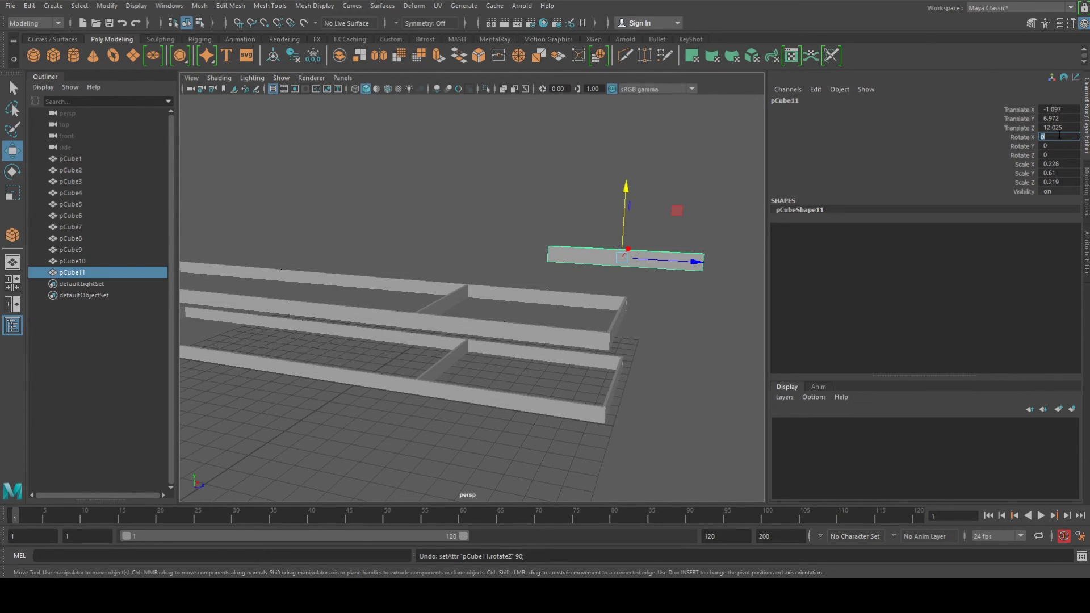
pyautogui.write('90')
pyautogui.press('Return')
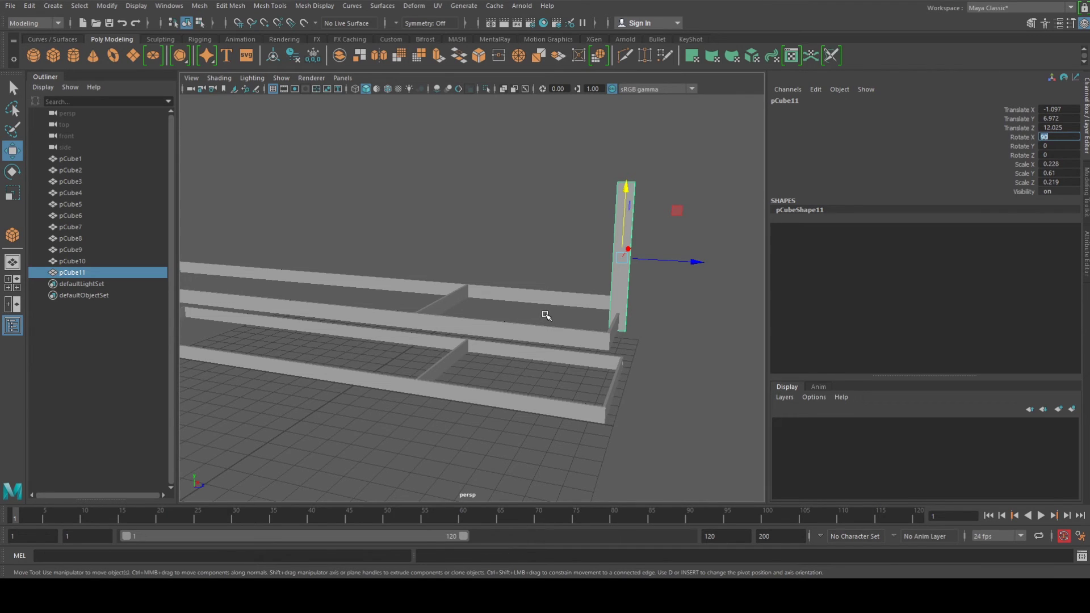
pyautogui.scroll(5, 630, 318)
pyautogui.keyDown('alt'); pyautogui.moveTo(651, 300); pyautogui.dragTo(387, 359, button='middle'); pyautogui.keyUp('alt')
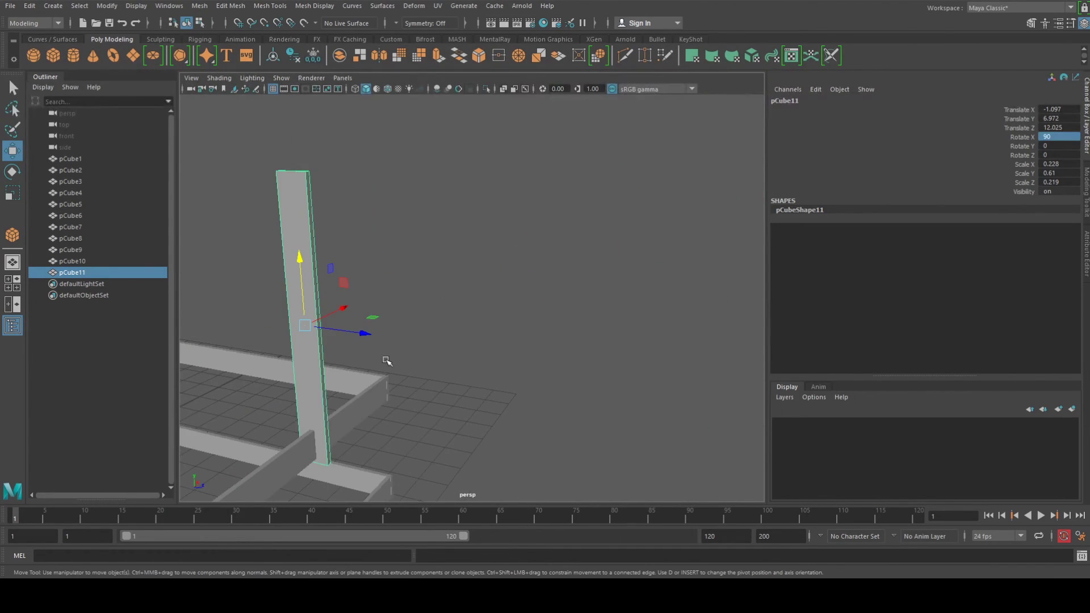
pyautogui.keyDown('alt'); pyautogui.moveTo(387, 359); pyautogui.dragTo(387, 239); pyautogui.keyUp('alt')
# Scale the upright piece into a very thin rod, about 0.081 in X, 0.036 in Y and 0.194 in Z
pyautogui.press('r')
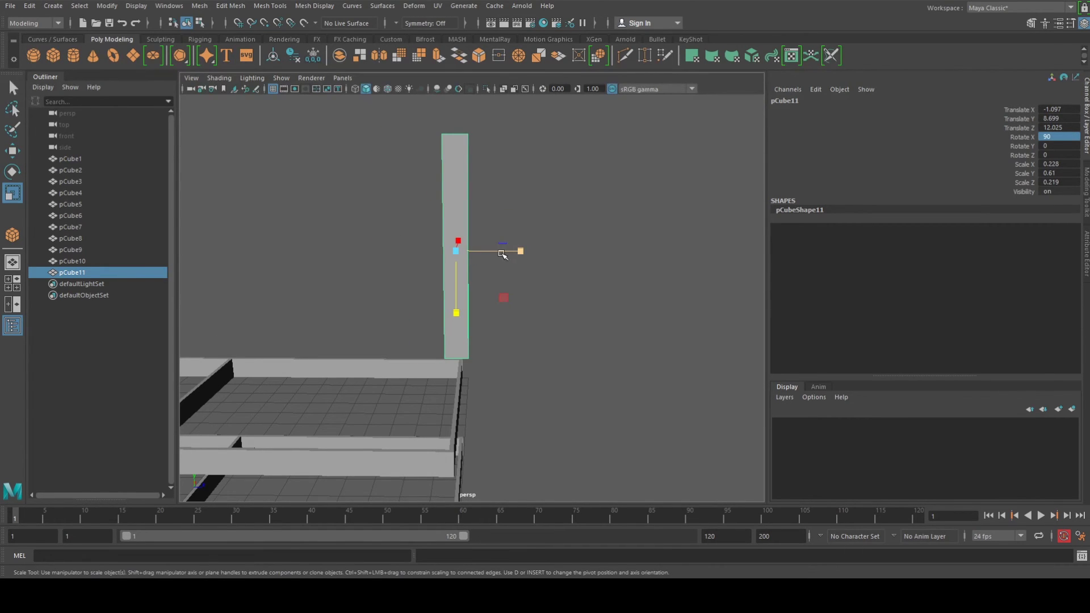
pyautogui.moveTo(522, 252); pyautogui.dragTo(467, 250)
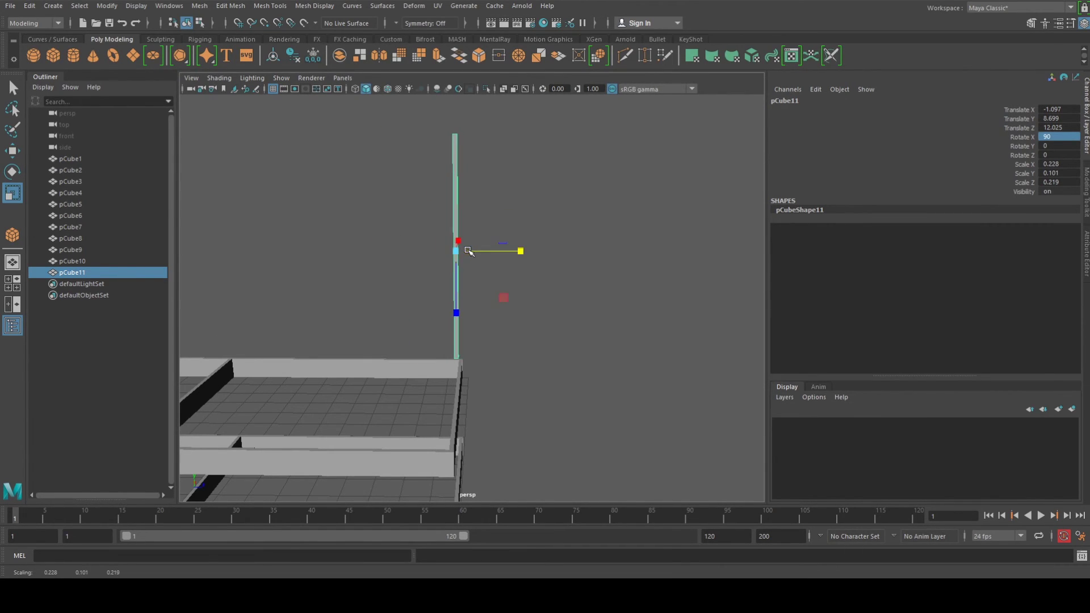
pyautogui.press('f')
pyautogui.scroll(4, 480, 299)
pyautogui.moveTo(473, 296); pyautogui.dragTo(368, 325)
pyautogui.scroll(-5, 414, 312)
pyautogui.scroll(5, 415, 312)
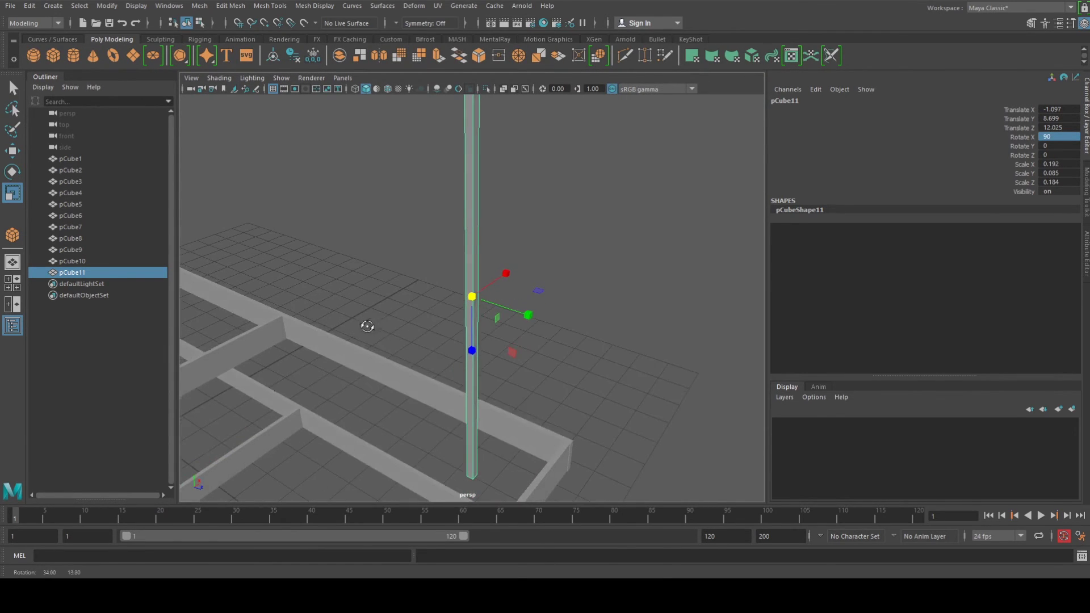
pyautogui.moveTo(477, 298); pyautogui.dragTo(493, 443)
# Lower the thin rod to about Y 3.293 at the end of the frame
pyautogui.press('w')
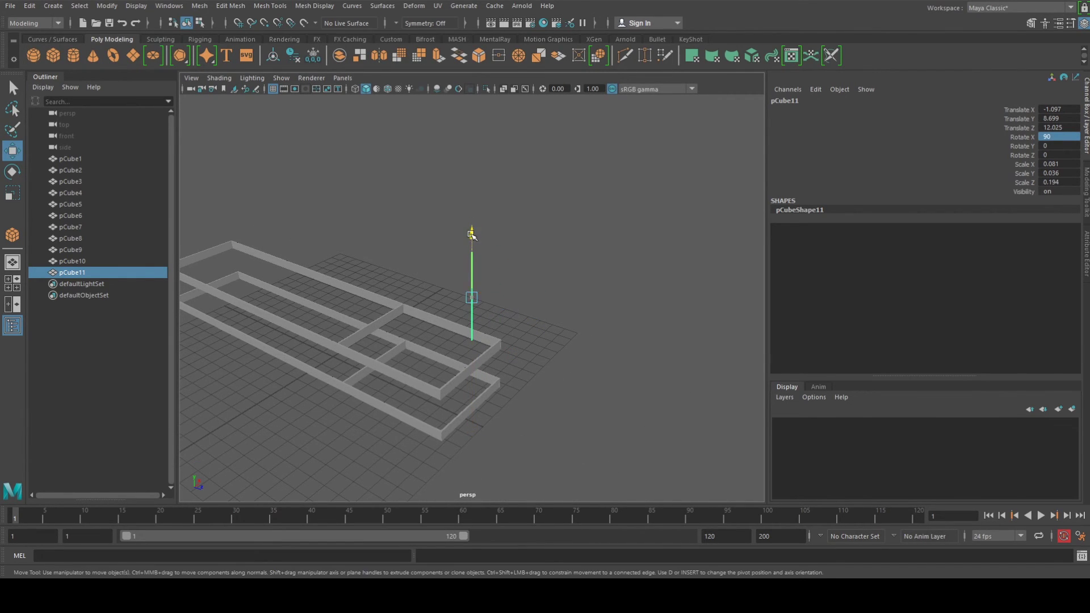
pyautogui.moveTo(474, 242); pyautogui.dragTo(475, 158)
pyautogui.press('f')
# Shorten the rod to a Scale Z of about 0.104 and move it outside the frame's end to about Z 13.273
pyautogui.press('r')
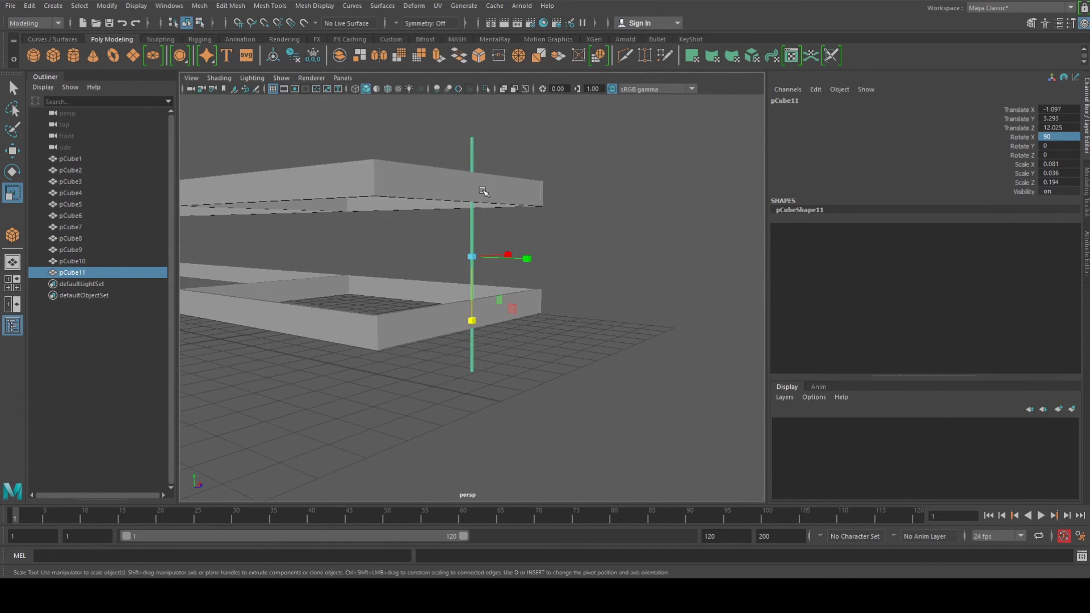
pyautogui.moveTo(473, 320); pyautogui.dragTo(431, 274)
pyautogui.press('w')
pyautogui.press('f')
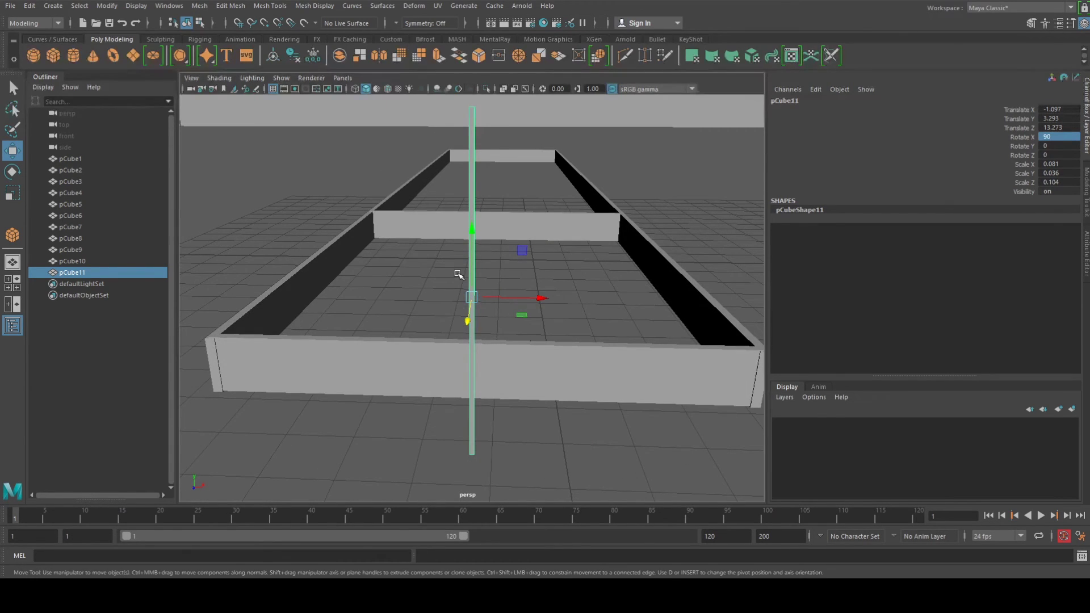
# Insert 10 equally spaced edge loops along the rod with the Insert Edge Loop Tool's multiple-loops option, and show the scene in wireframe
pyautogui.moveTo(475, 193); pyautogui.dragTo(444, 205, button='right')
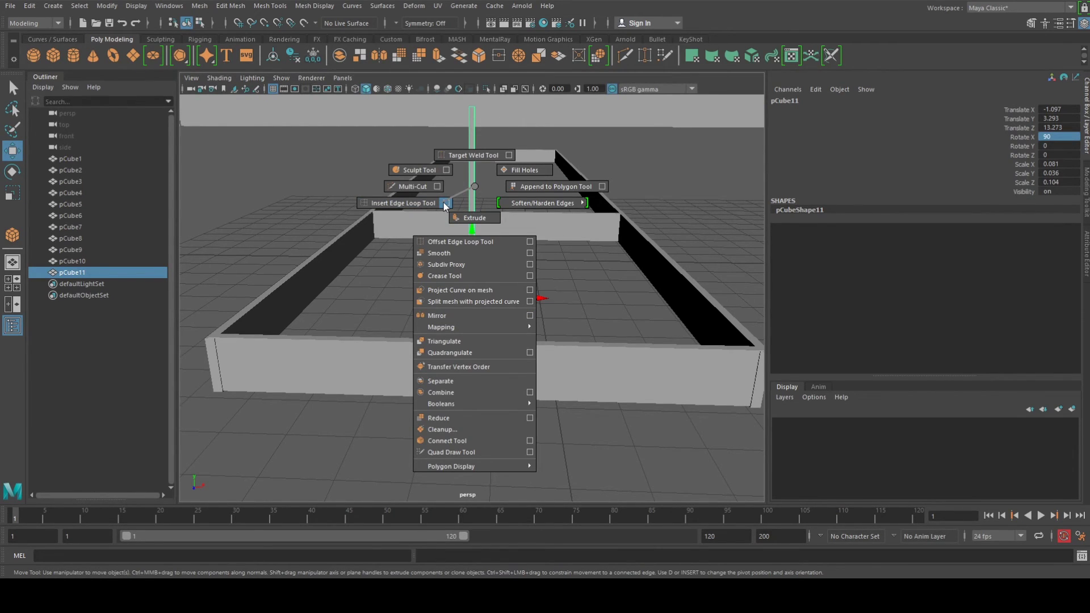
pyautogui.keyDown('shift'); pyautogui.moveTo(446, 206); pyautogui.dragTo(445, 203, button='right'); pyautogui.keyUp('shift')
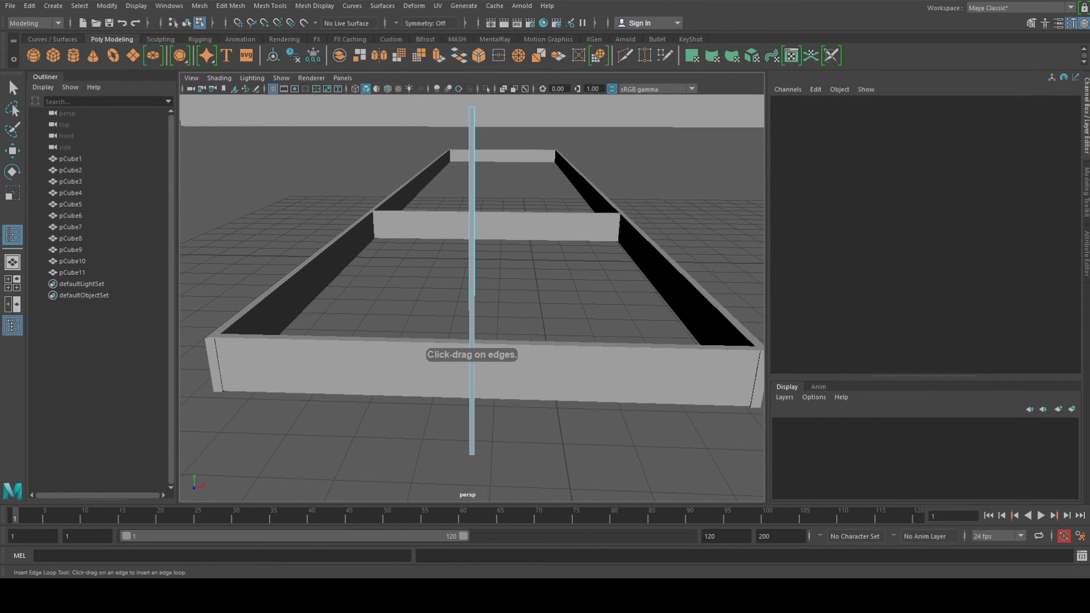
pyautogui.doubleClick(12, 235)
pyautogui.moveTo(19, 147); pyautogui.dragTo(817, 3)
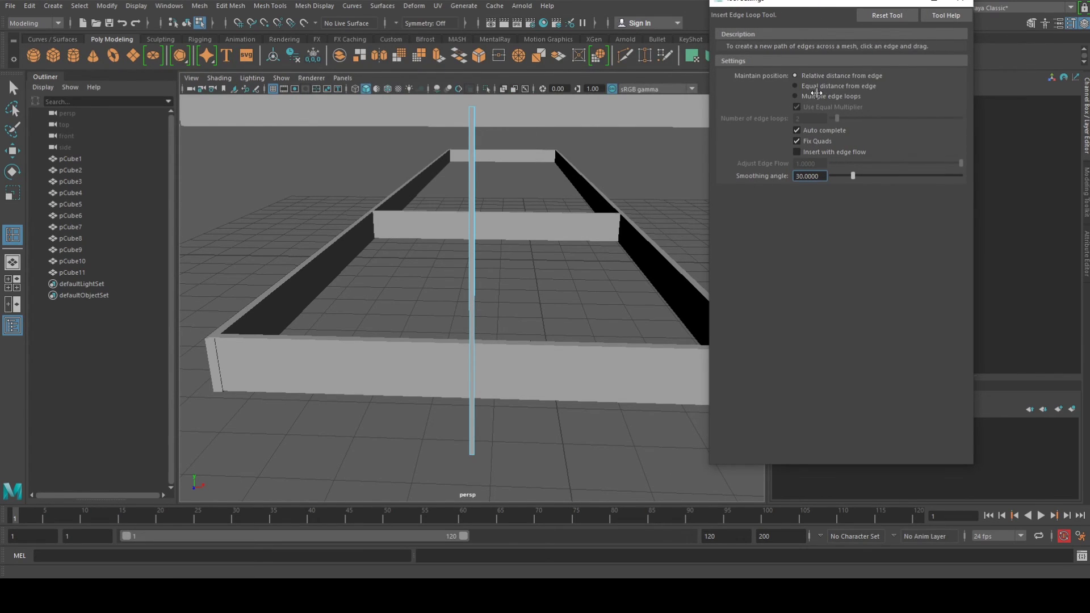
pyautogui.click(805, 96)
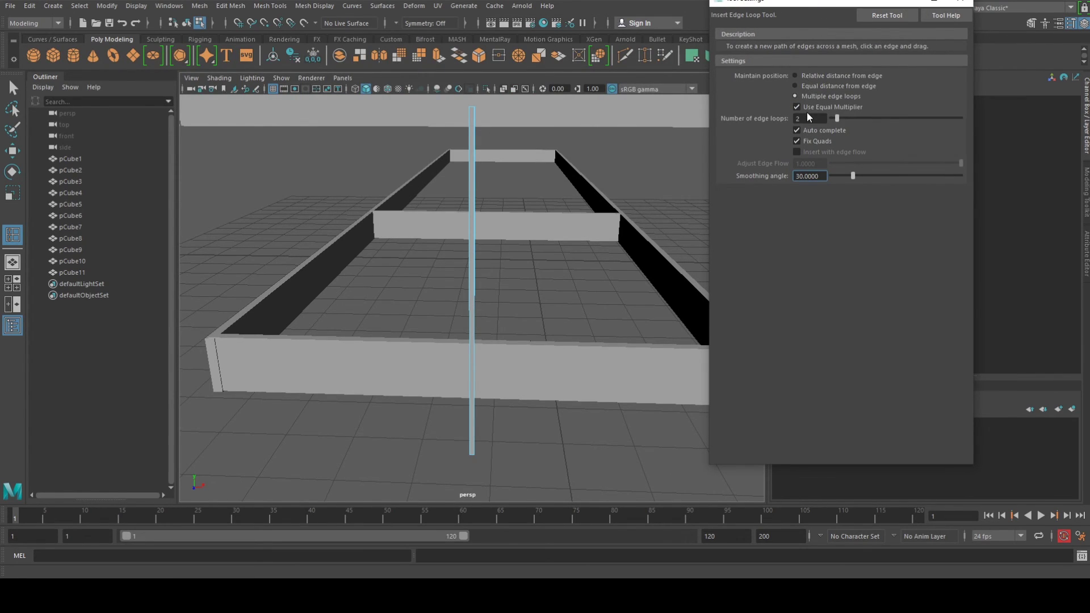
pyautogui.scroll(-2, 470, 189)
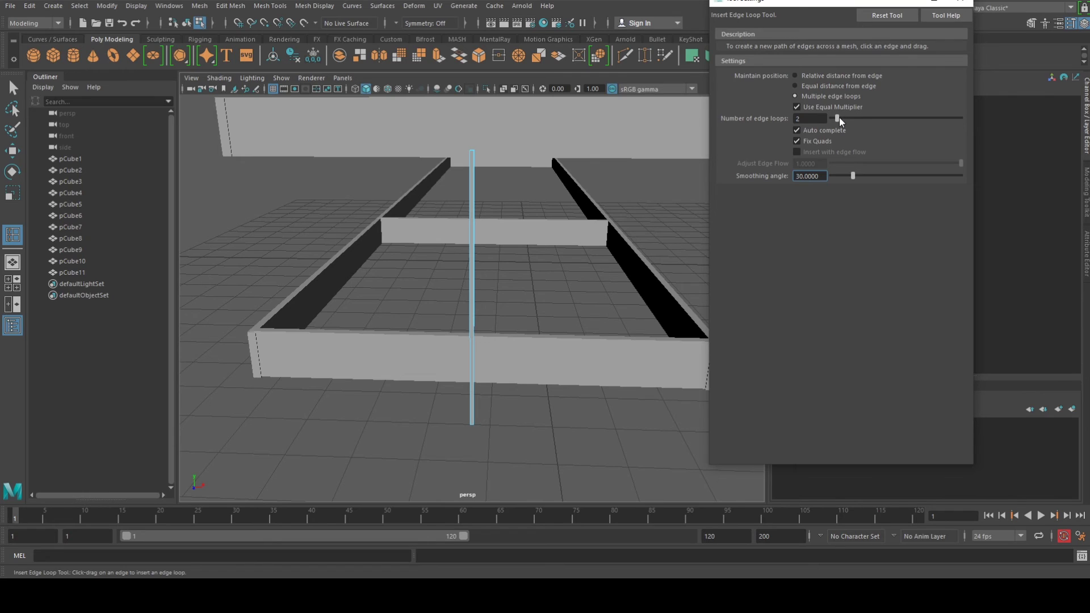
pyautogui.moveTo(838, 118); pyautogui.dragTo(757, 119)
pyautogui.write('10')
pyautogui.press('Return')
pyautogui.click(475, 231)
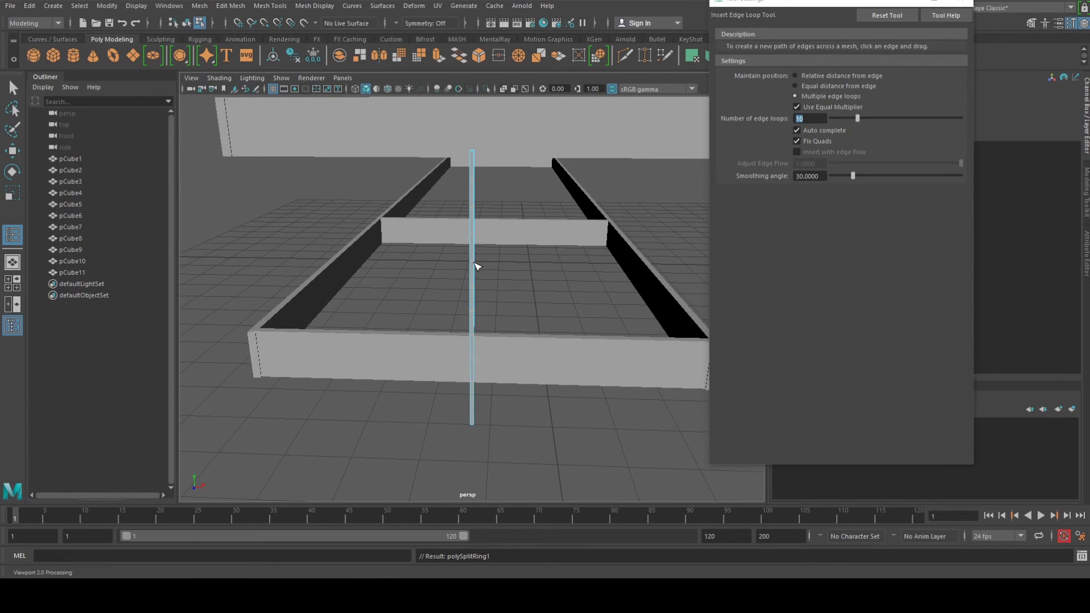
pyautogui.scroll(2, 474, 263)
pyautogui.press('4')
pyautogui.keyDown('alt'); pyautogui.moveTo(477, 264); pyautogui.dragTo(476, 258); pyautogui.keyUp('alt')
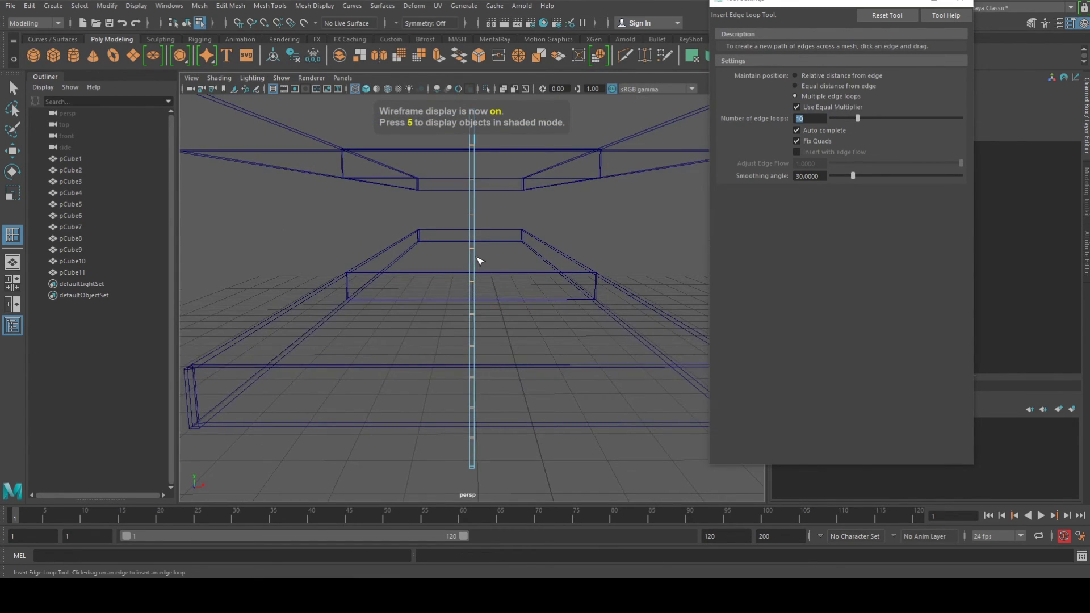
pyautogui.moveTo(476, 236); pyautogui.dragTo(500, 217, button='right')
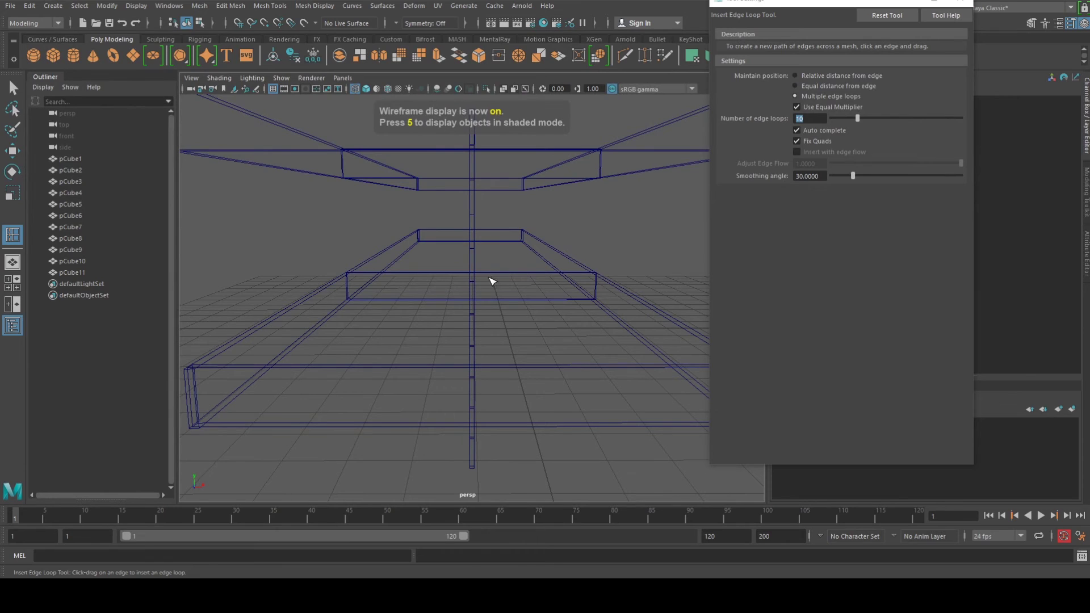
pyautogui.keyDown('alt'); pyautogui.moveTo(471, 260); pyautogui.dragTo(586, 250); pyautogui.keyUp('alt')
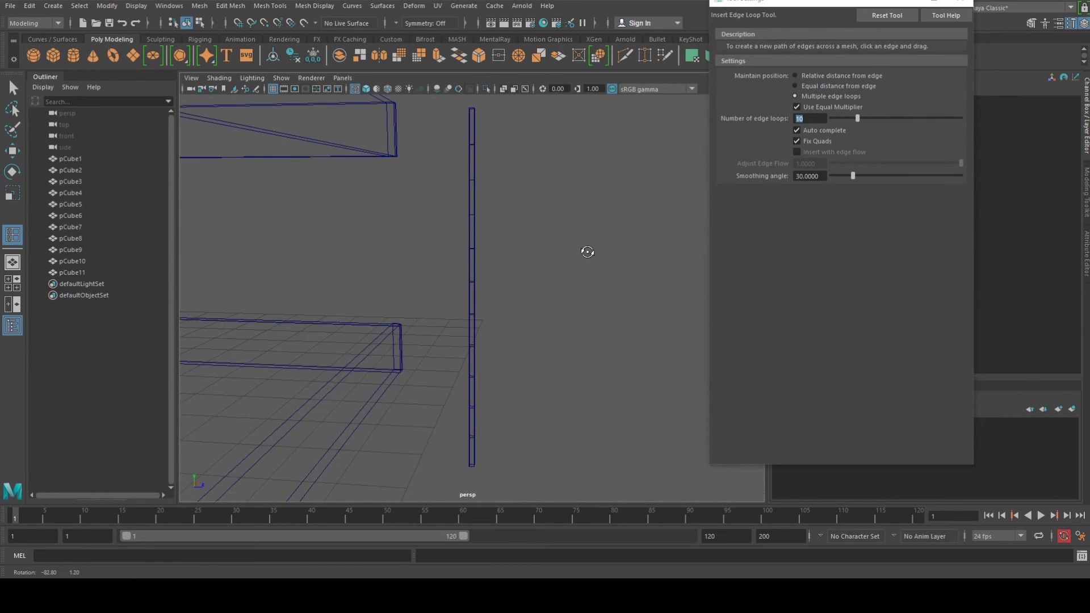
pyautogui.rightClick(476, 185)
pyautogui.moveTo(475, 186); pyautogui.dragTo(414, 186, button='right')
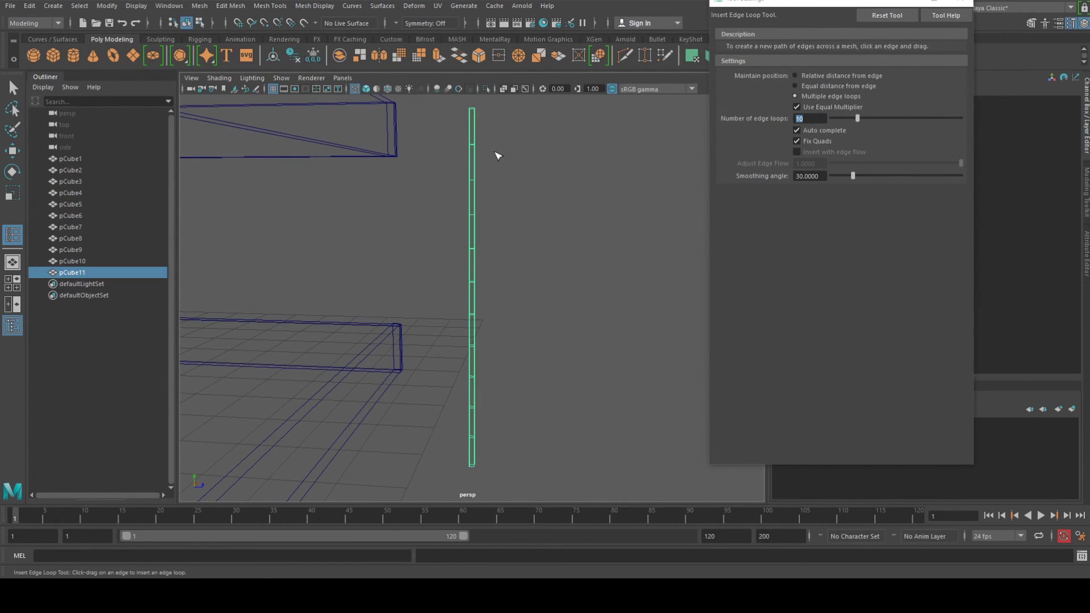
pyautogui.moveTo(467, 138); pyautogui.dragTo(453, 138, button='right')
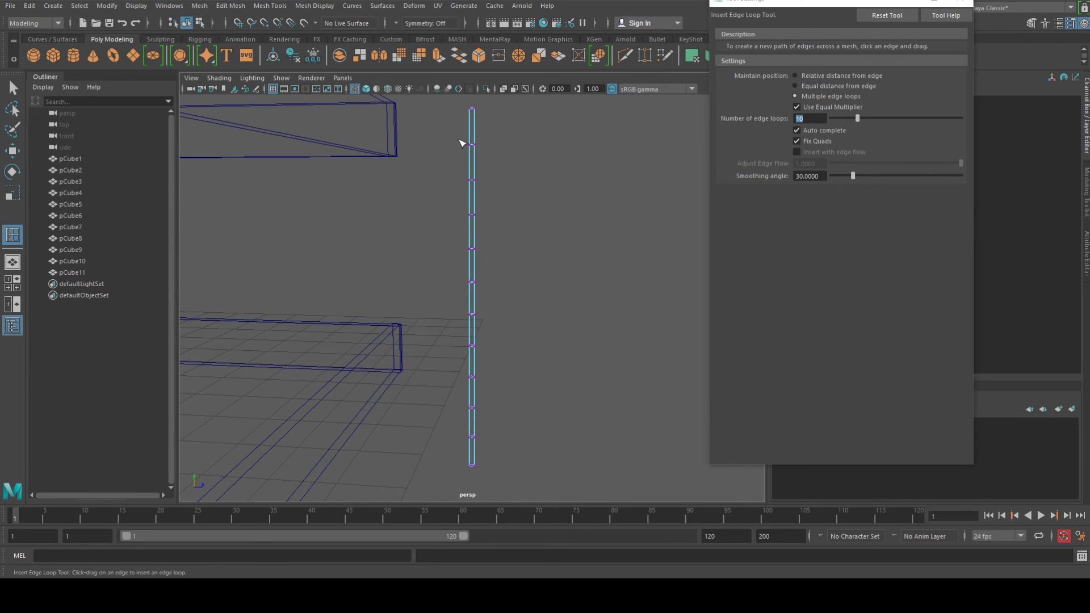
pyautogui.moveTo(459, 137); pyautogui.dragTo(500, 154)
pyautogui.press('a')
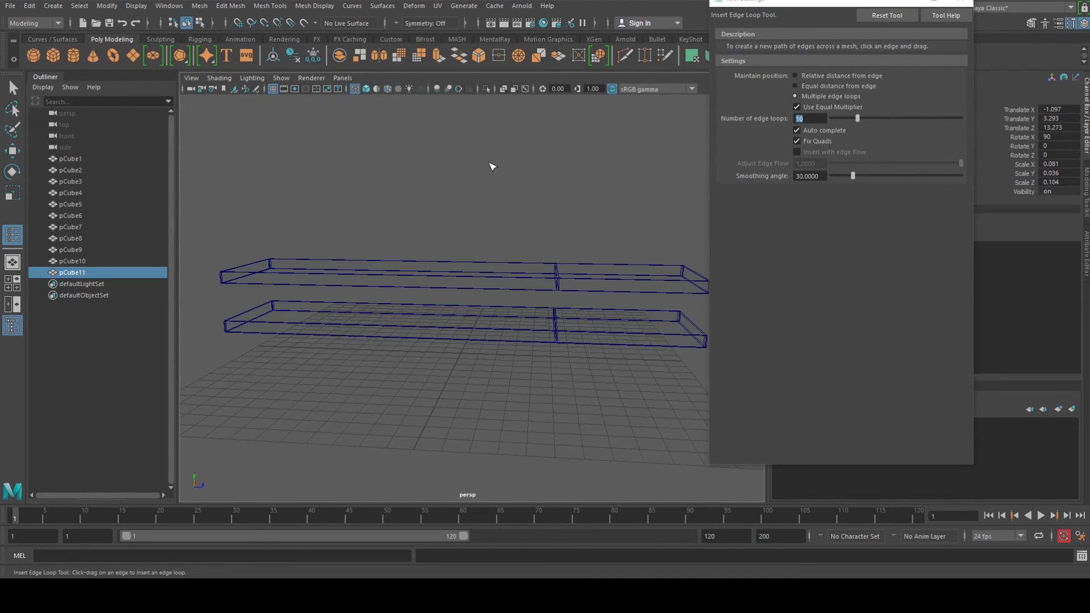
pyautogui.press('f')
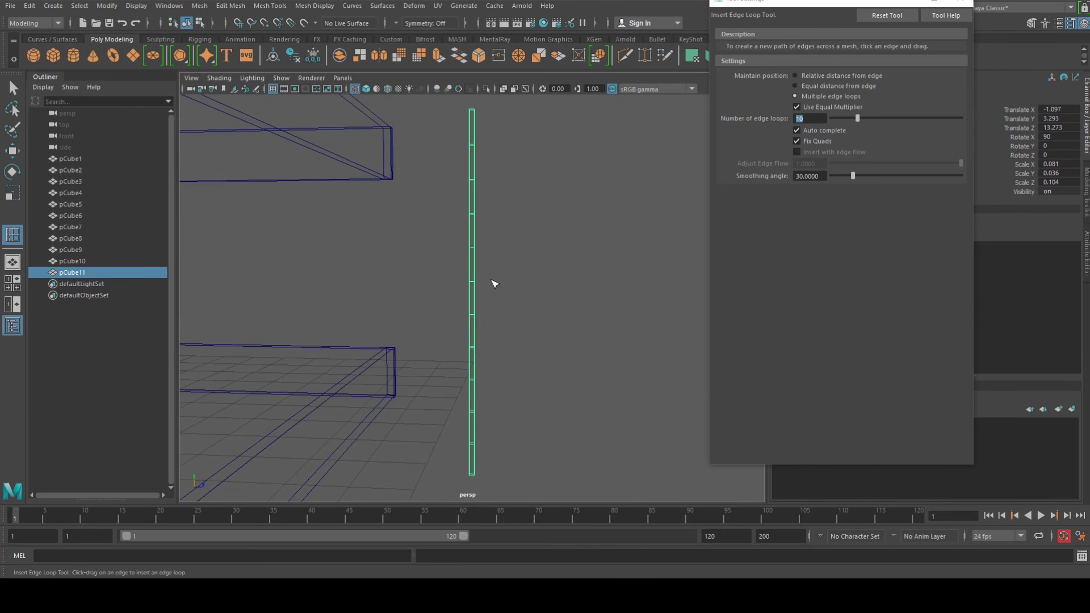
# Select every other row of vertices along the rod and move them sideways along Z to form a zigzag
pyautogui.press('q')
pyautogui.moveTo(471, 198); pyautogui.dragTo(438, 198, button='right')
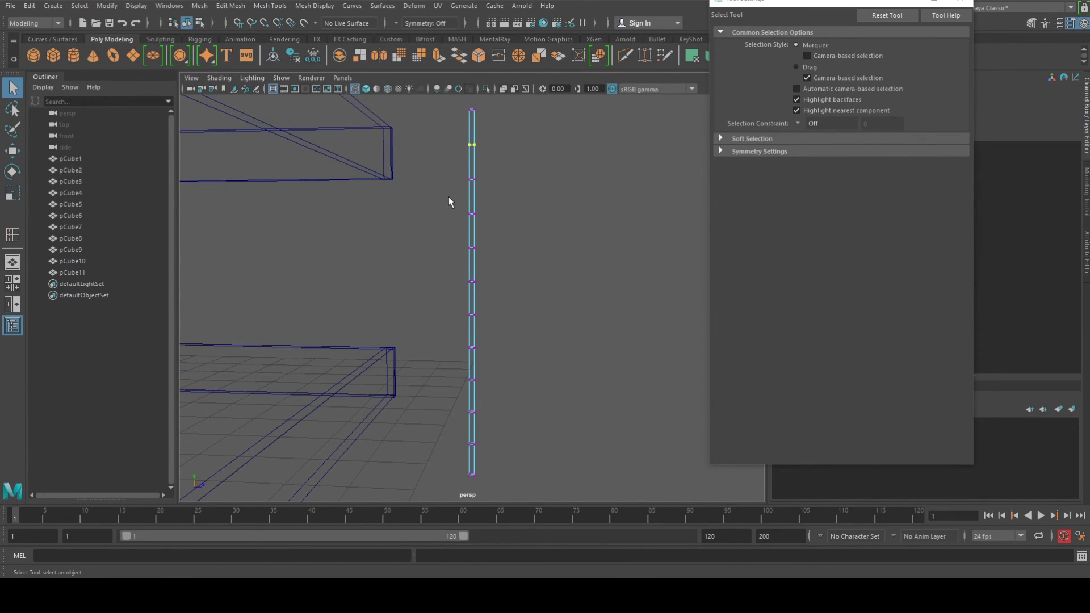
pyautogui.keyDown('shift'); pyautogui.moveTo(512, 291); pyautogui.dragTo(512, 292); pyautogui.keyUp('shift')
pyautogui.keyDown('shift'); pyautogui.moveTo(457, 338); pyautogui.dragTo(481, 357); pyautogui.keyUp('shift')
pyautogui.keyDown('shift'); pyautogui.moveTo(442, 397); pyautogui.dragTo(485, 429); pyautogui.keyUp('shift')
pyautogui.keyDown('shift'); pyautogui.moveTo(431, 462); pyautogui.dragTo(494, 498); pyautogui.keyUp('shift')
pyautogui.scroll(-3, 476, 409)
pyautogui.press('w')
pyautogui.keyDown('alt'); pyautogui.moveTo(476, 309); pyautogui.dragTo(445, 330); pyautogui.keyUp('alt')
pyautogui.moveTo(537, 314); pyautogui.dragTo(520, 312)
pyautogui.keyDown('alt'); pyautogui.moveTo(404, 301); pyautogui.dragTo(391, 281); pyautogui.keyUp('alt')
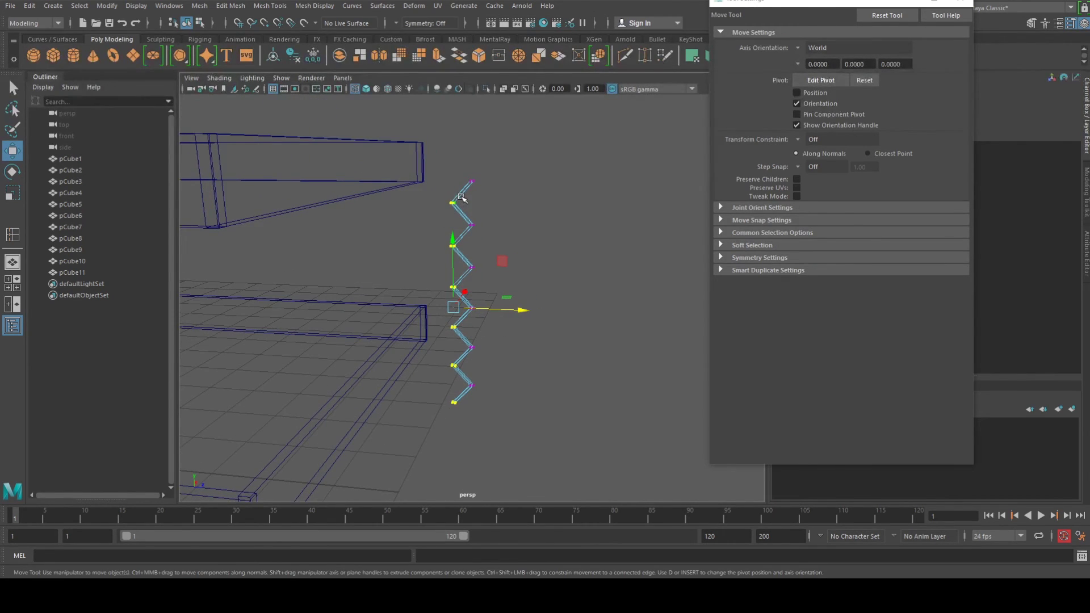
# Return the zigzag rod to object mode in shaded display and preview it smoothed before restoring the unsmoothed display
pyautogui.moveTo(461, 196); pyautogui.dragTo(476, 182, button='right')
pyautogui.click(495, 224)
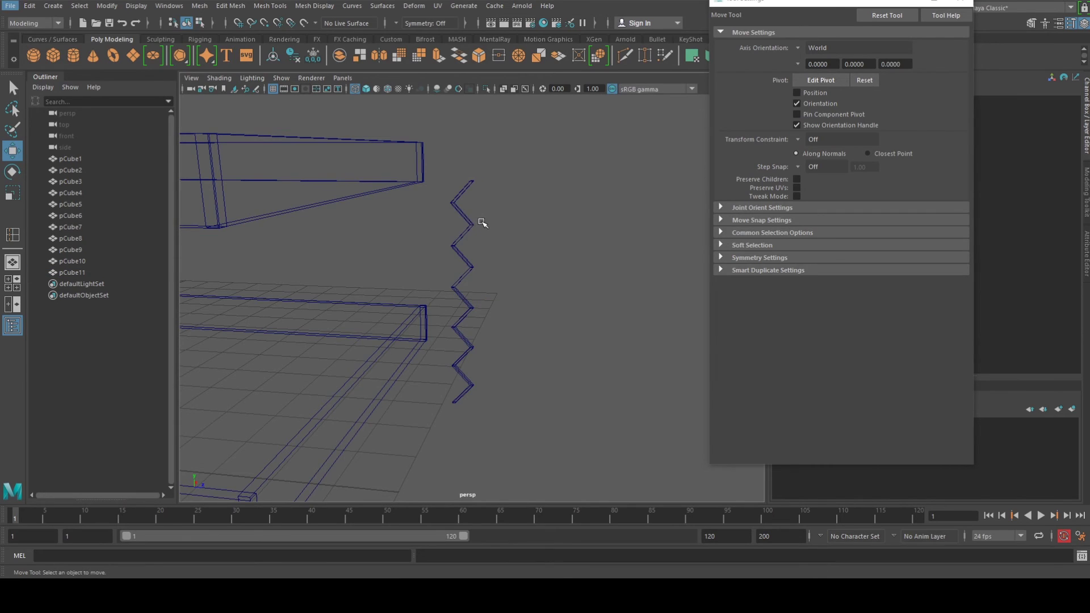
pyautogui.press('5')
pyautogui.click(473, 229)
pyautogui.press('3')
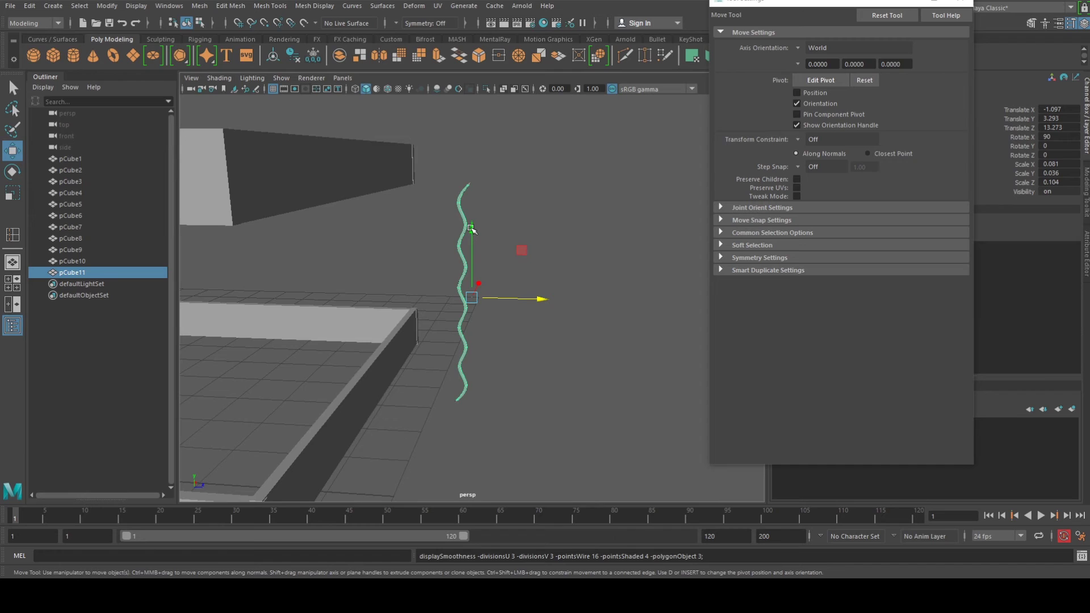
pyautogui.press('f')
pyautogui.press('1')
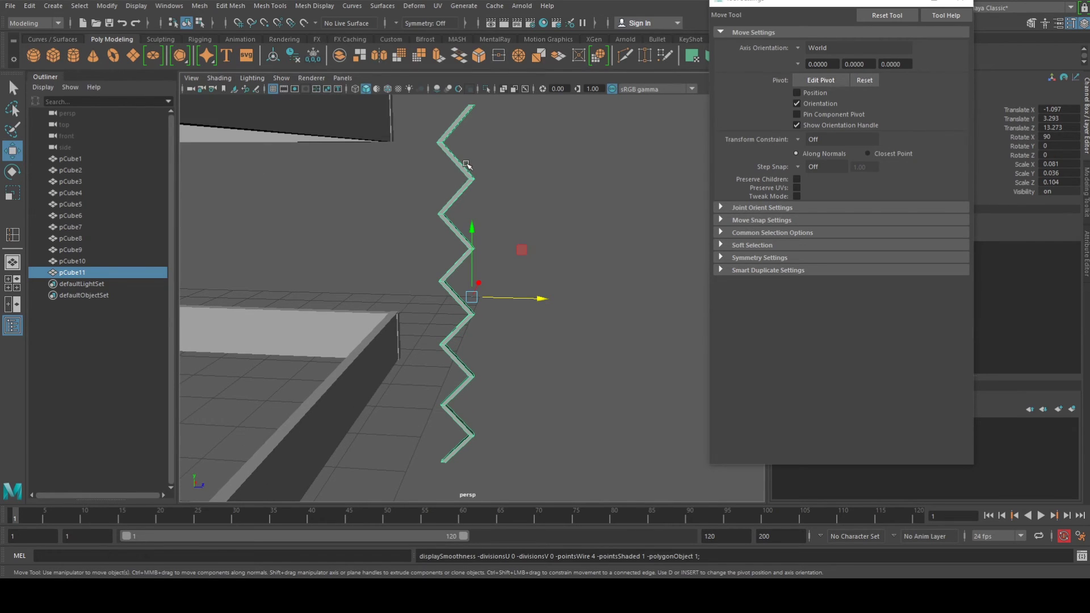
# Insert 10 edge loops across the topmost segment of the zigzag rod
pyautogui.keyDown('shift'); pyautogui.moveTo(465, 164); pyautogui.dragTo(427, 179, button='right'); pyautogui.keyUp('shift')
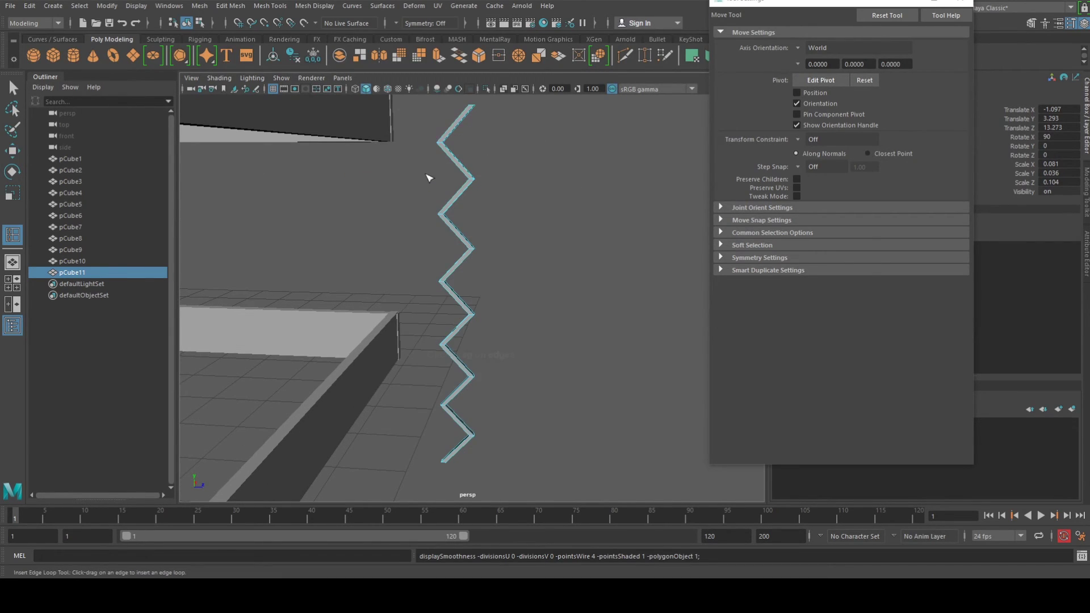
pyautogui.click(442, 141)
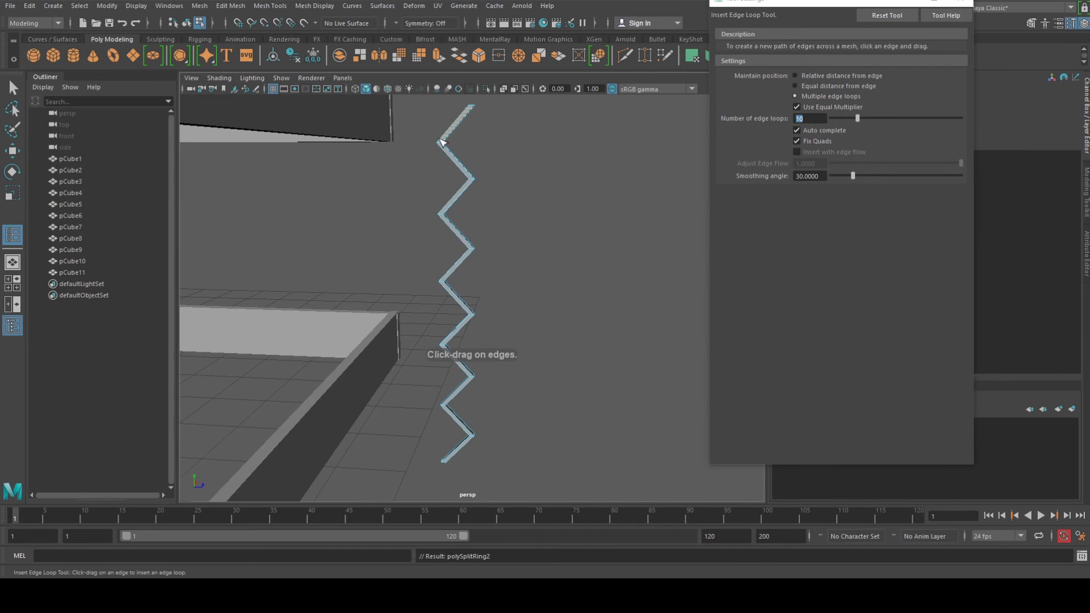
# Undo the 10 edge loops on the rod's topmost segment and try single relative-distance edge loops beside its upper bends, previewing them smoothed
pyautogui.hotkey('ctrl', 'z')
pyautogui.click(809, 119)
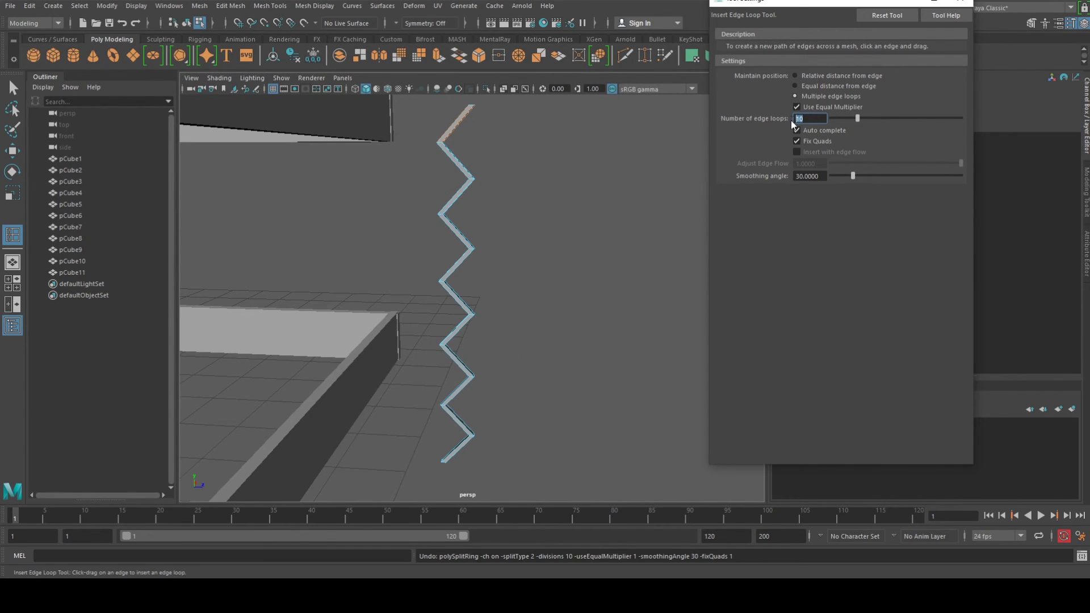
pyautogui.click(795, 78)
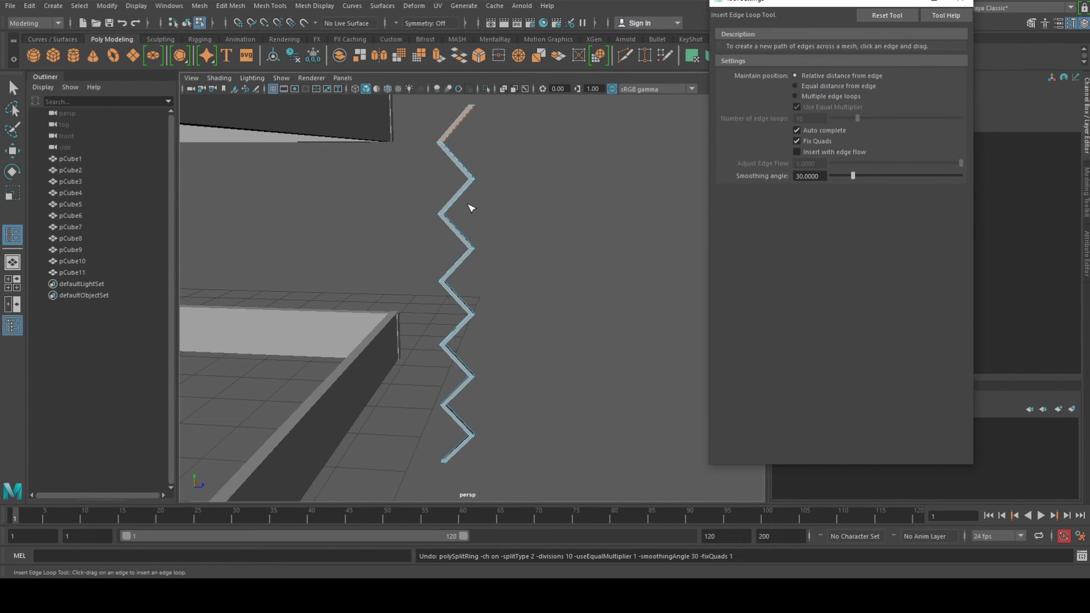
pyautogui.scroll(4, 457, 126)
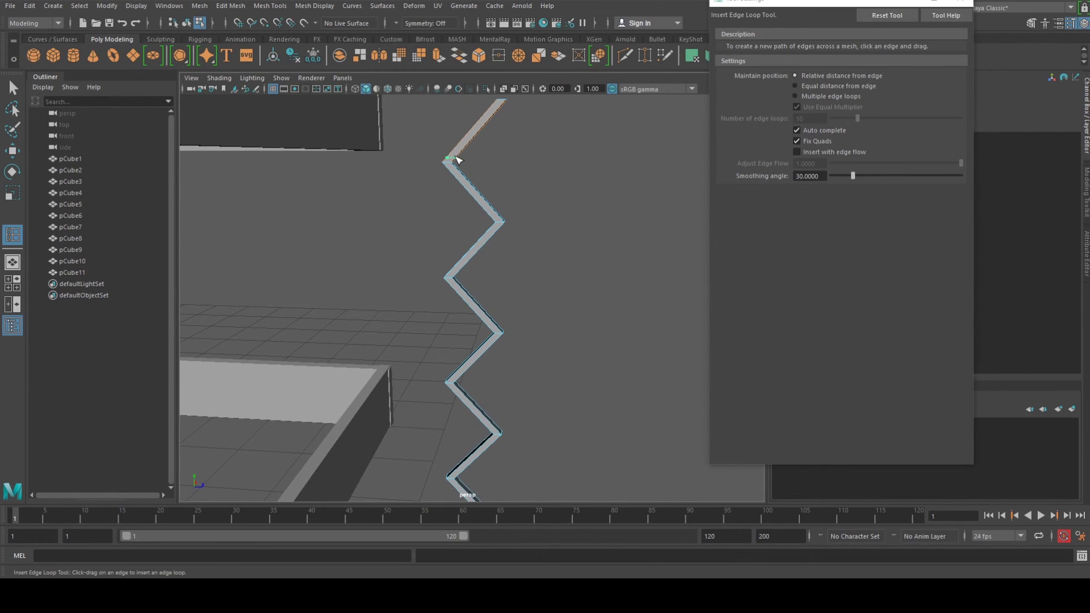
pyautogui.moveTo(458, 160); pyautogui.dragTo(503, 106)
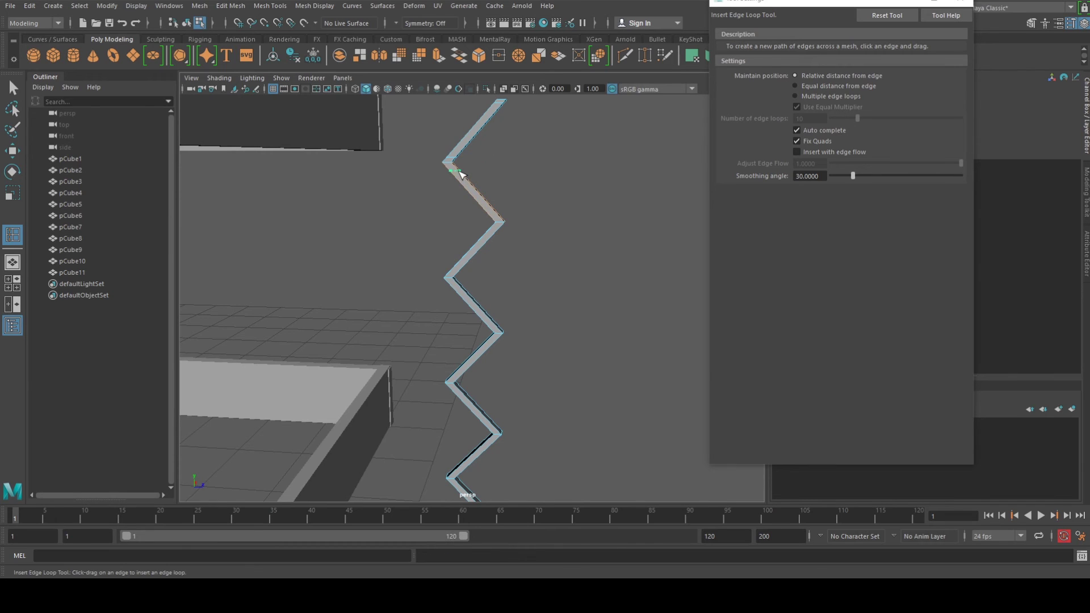
pyautogui.press('3')
pyautogui.press('1')
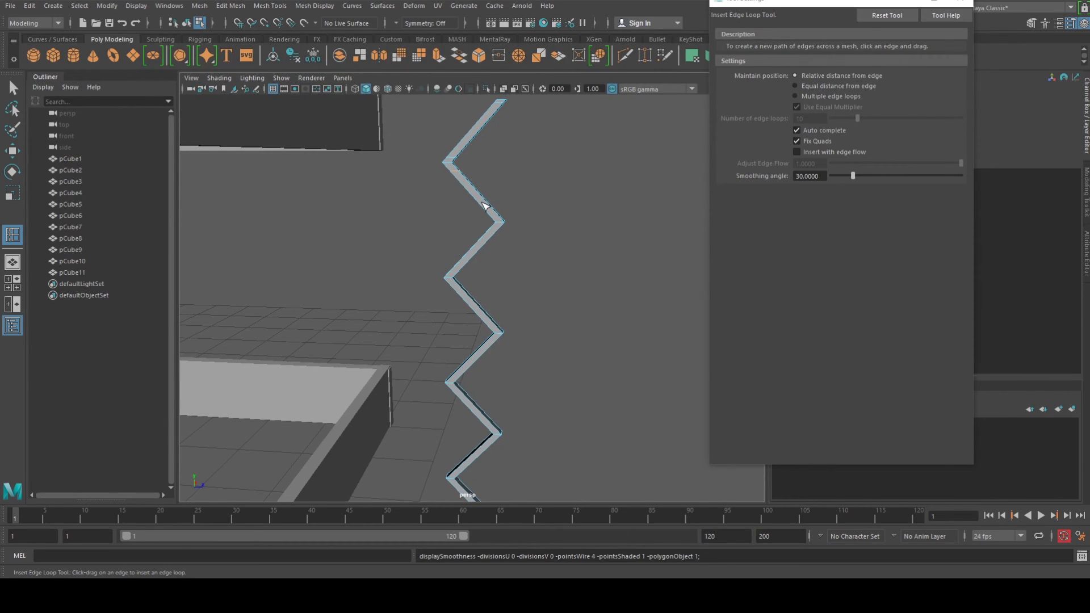
# Undo the single edge loops added beside the zigzag rod's upper bends
pyautogui.hotkey('ctrl', 'z')
pyautogui.hotkey('ctrl', 'z')
pyautogui.hotkey('ctrl', 'z')
pyautogui.hotkey('ctrl', 'z')
pyautogui.hotkey('ctrl', 'z')
pyautogui.hotkey('ctrl', 'z')
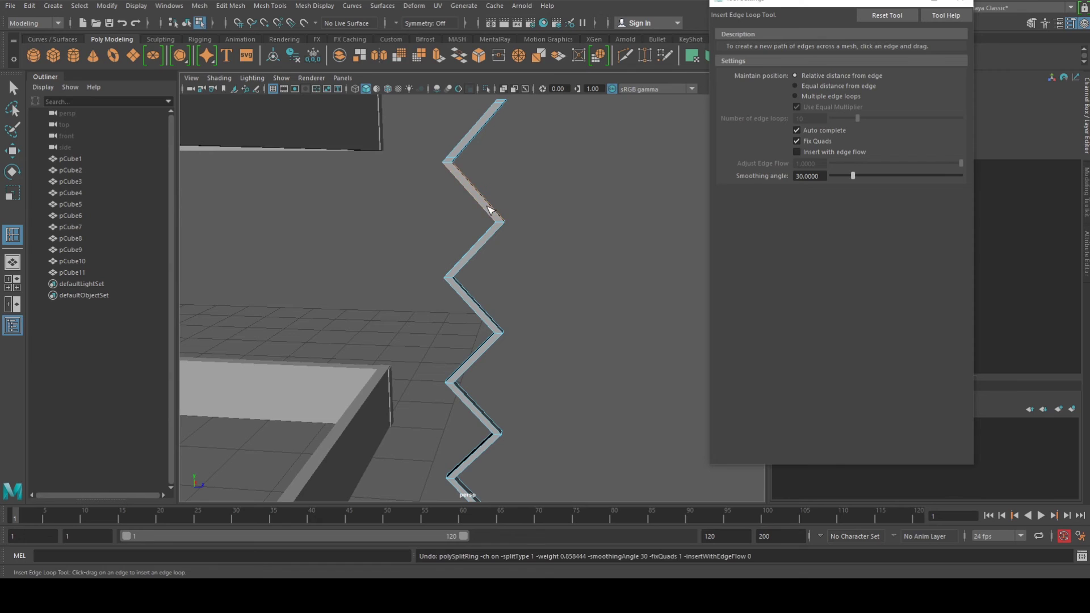
pyautogui.hotkey('ctrl', 'z')
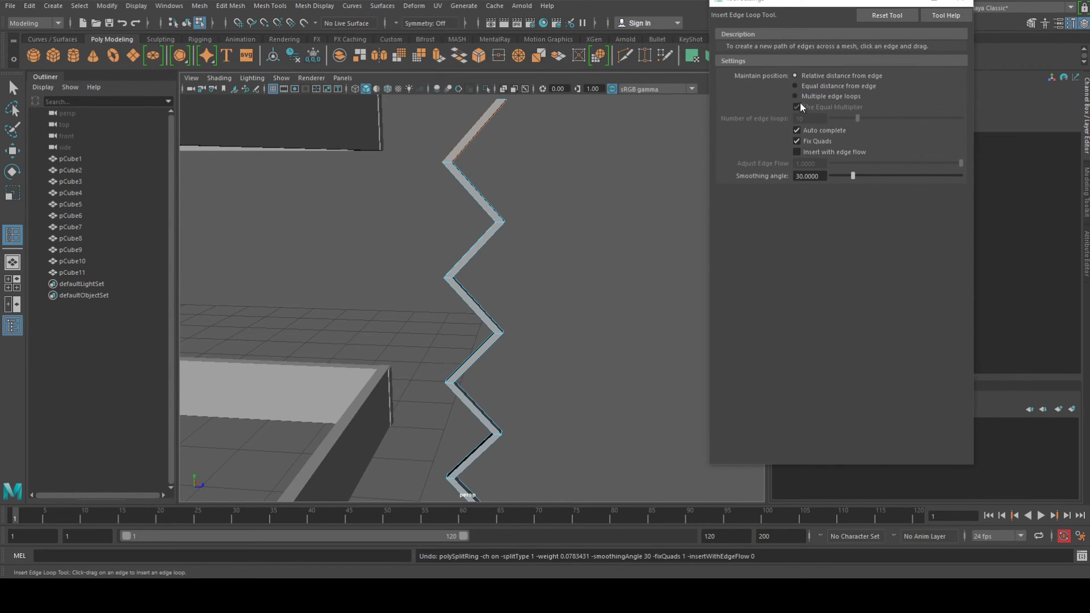
# Try an edge loop on the rod's topmost segment with the equal-distance option, and undo it
pyautogui.click(795, 87)
pyautogui.click(478, 137)
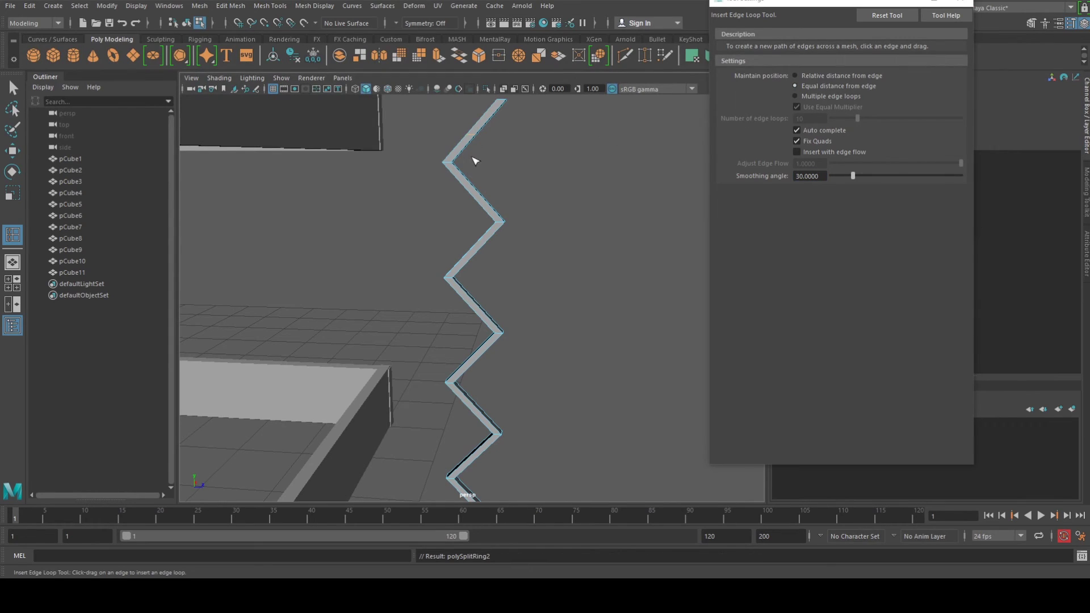
pyautogui.hotkey('ctrl', 'z')
pyautogui.click(795, 95)
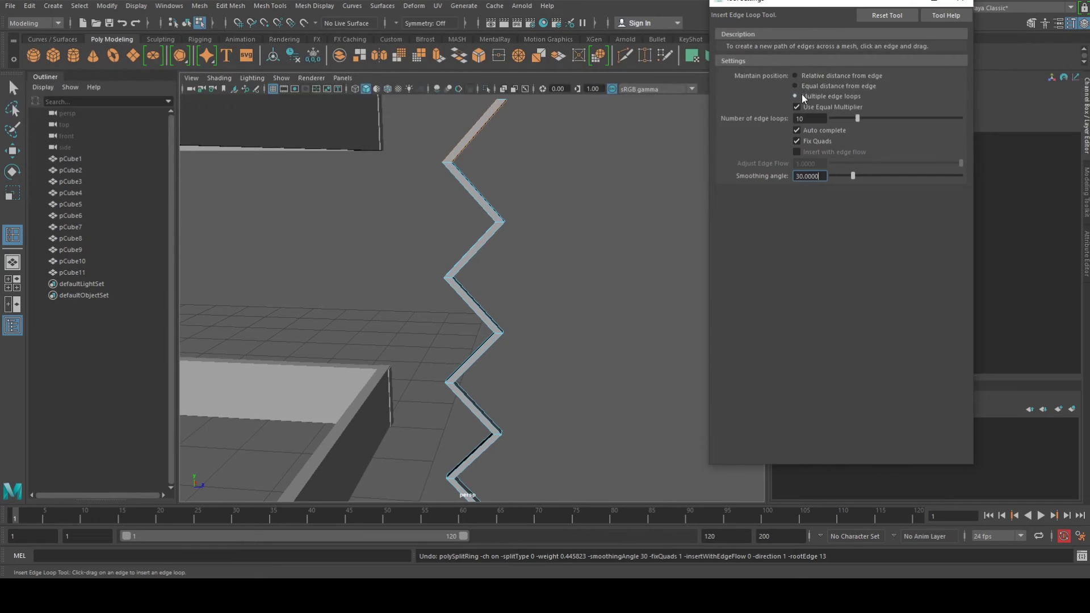
pyautogui.click(795, 86)
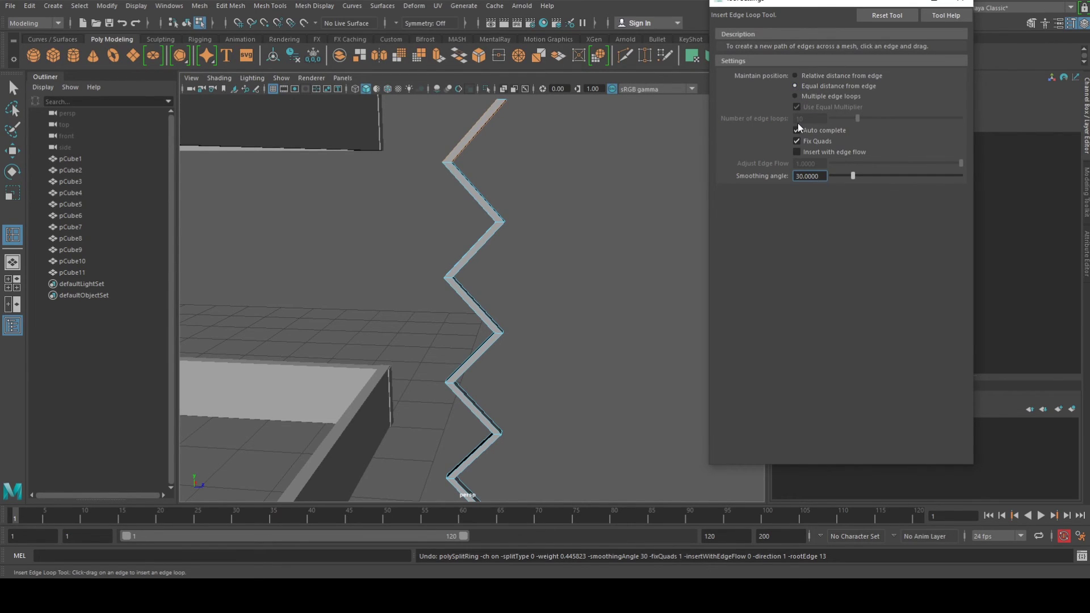
pyautogui.keyDown('alt'); pyautogui.moveTo(658, 175); pyautogui.dragTo(601, 174); pyautogui.keyUp('alt')
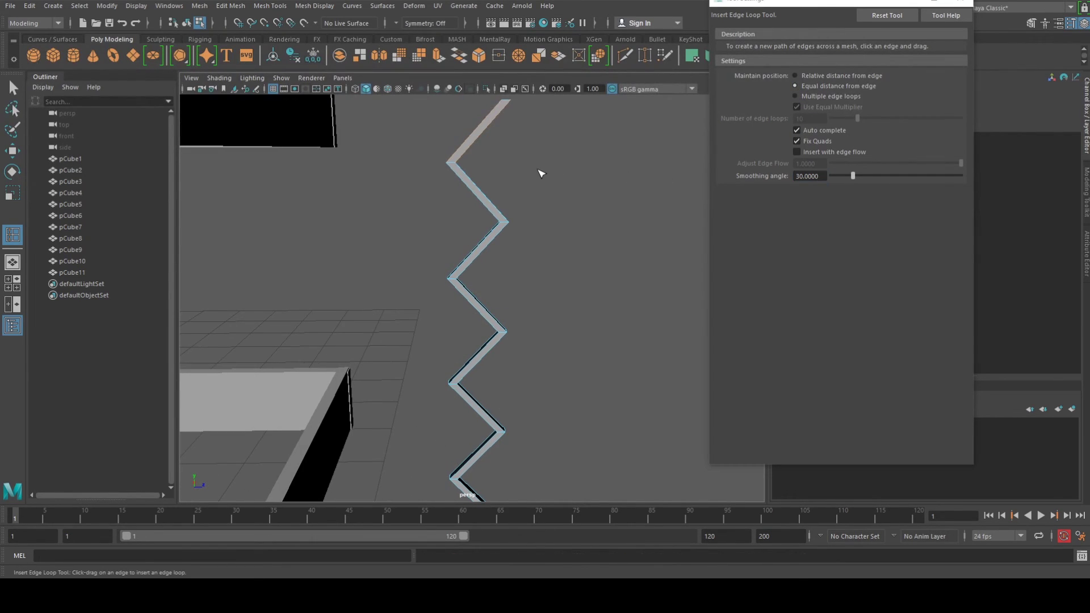
# Reselect the zigzag rod, insert one evenly placed edge loop in each upper segment with multiple edge loops set to 1, and preview it smoothed
pyautogui.press('q')
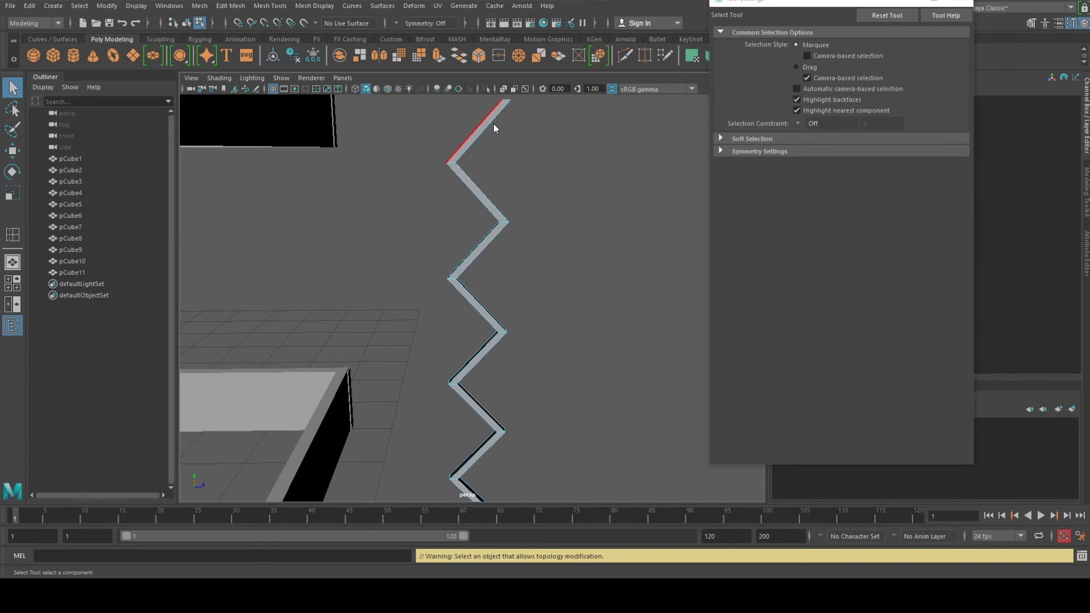
pyautogui.click(492, 125)
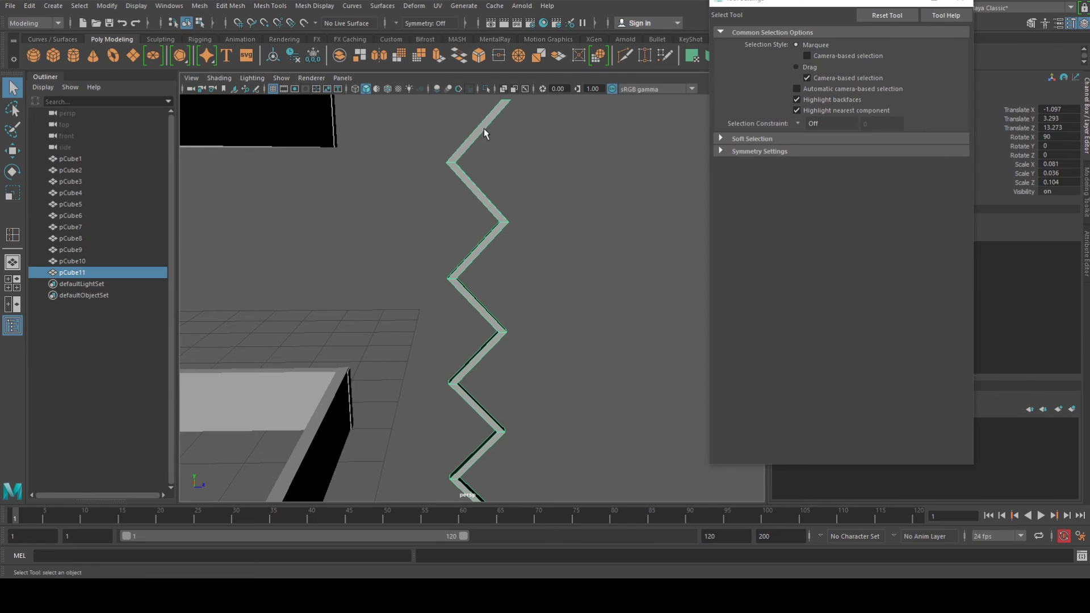
pyautogui.keyDown('shift'); pyautogui.moveTo(484, 129); pyautogui.dragTo(423, 145, button='right'); pyautogui.keyUp('shift')
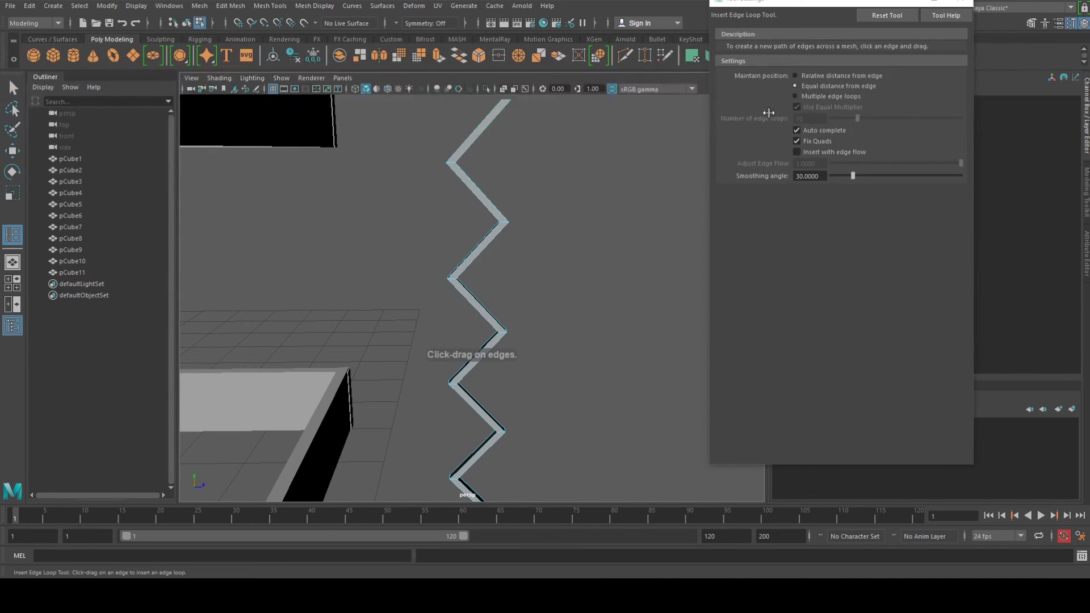
pyautogui.click(800, 96)
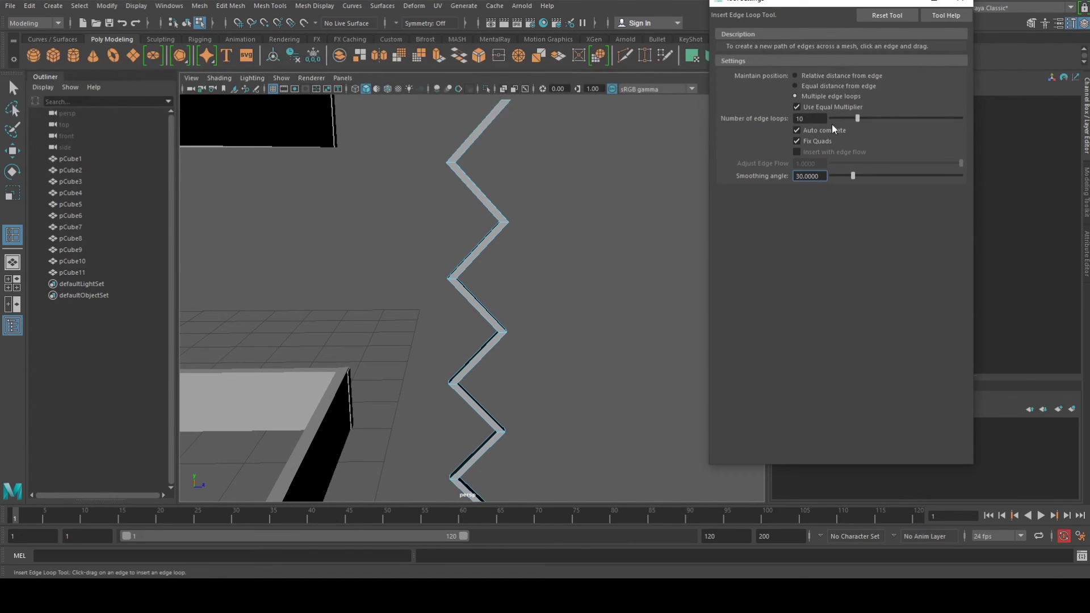
pyautogui.moveTo(852, 121); pyautogui.dragTo(841, 122)
pyautogui.click(476, 147)
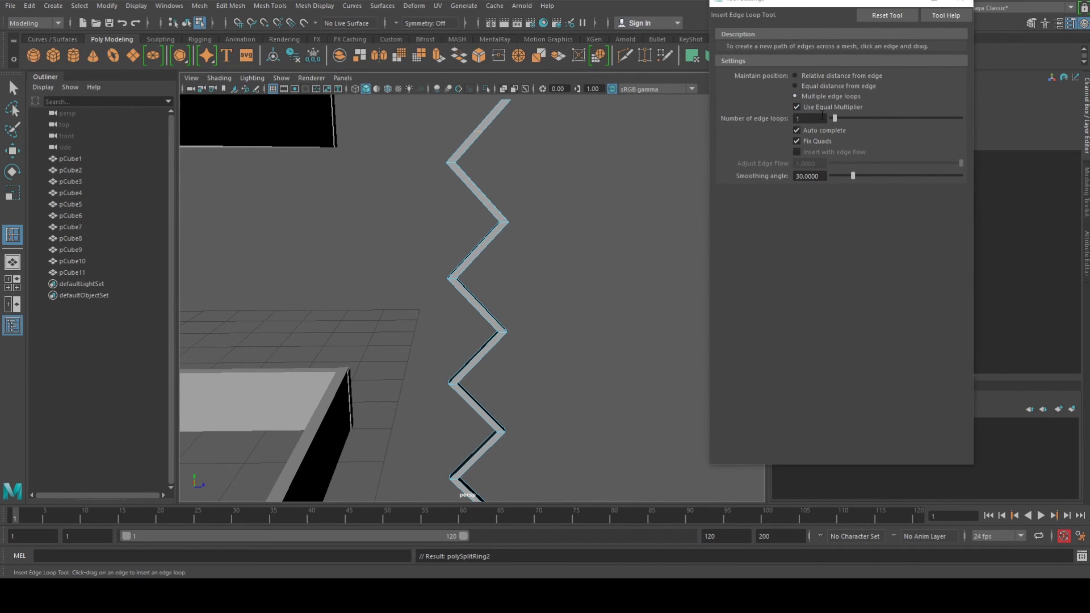
pyautogui.click(483, 199)
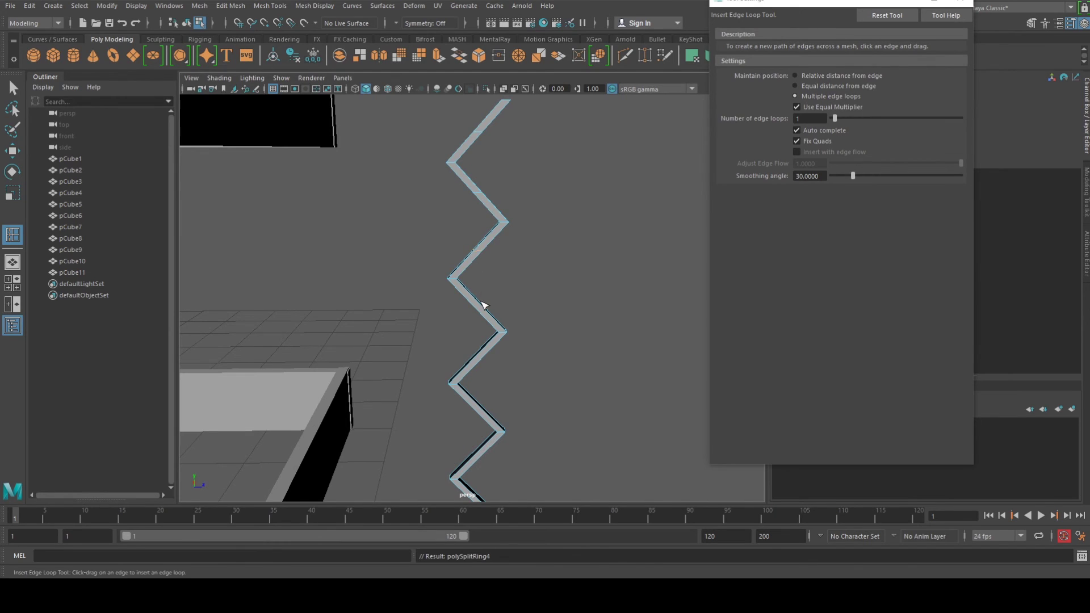
pyautogui.keyDown('alt'); pyautogui.moveTo(481, 304); pyautogui.dragTo(471, 272, button='middle'); pyautogui.keyUp('alt')
pyautogui.press('3')
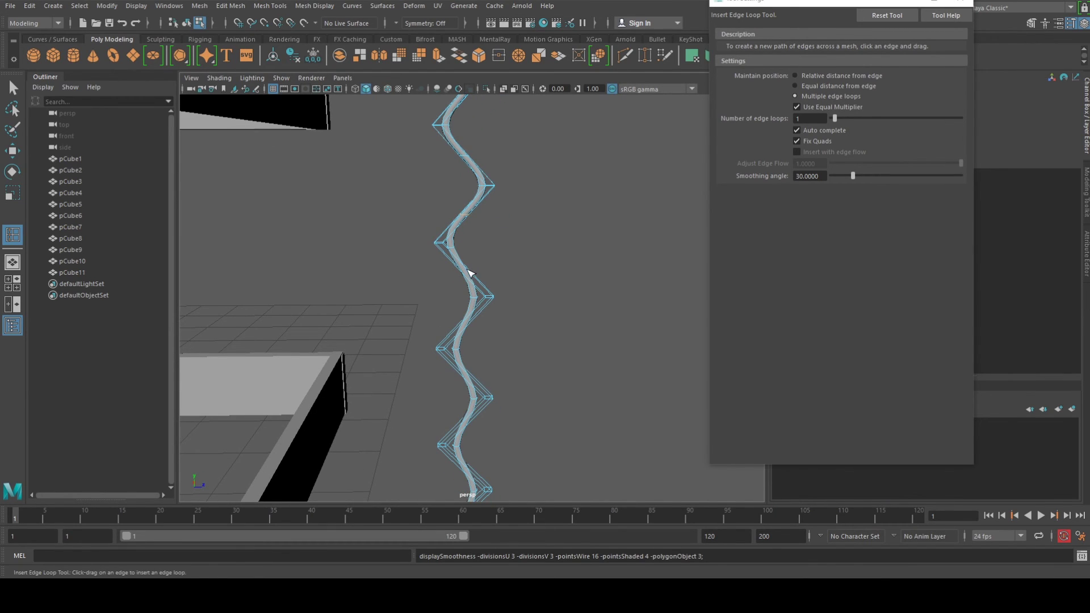
pyautogui.press('1')
# Insert one centred edge loop in each remaining segment down to the rod's lower end
pyautogui.keyDown('alt'); pyautogui.moveTo(457, 355); pyautogui.dragTo(464, 325, button='middle'); pyautogui.keyUp('alt')
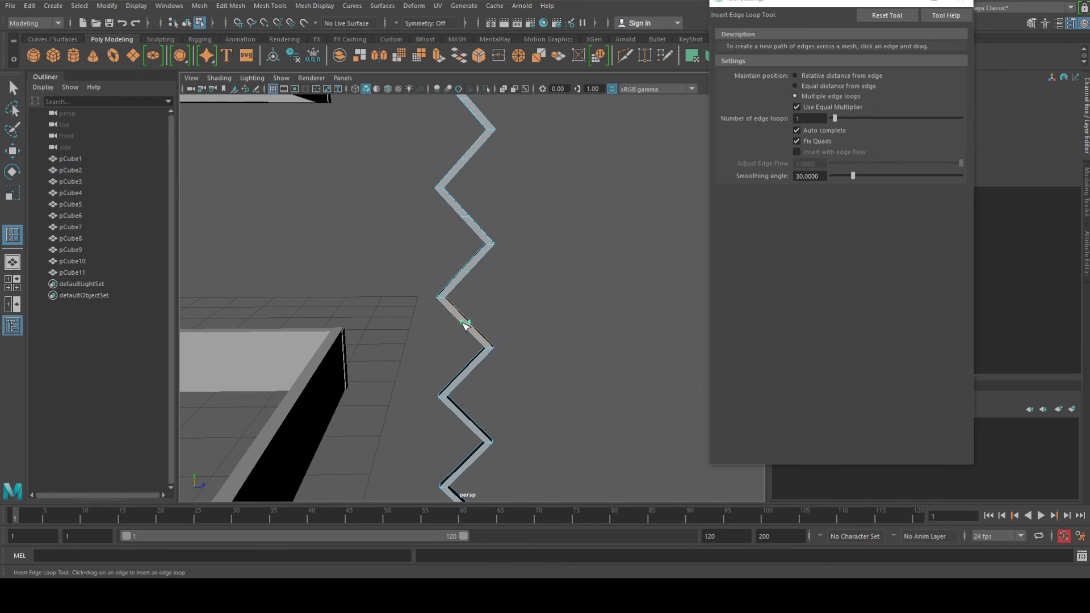
pyautogui.click(464, 324)
pyautogui.click(468, 374)
pyautogui.keyDown('alt'); pyautogui.moveTo(470, 405); pyautogui.dragTo(471, 310, button='middle'); pyautogui.keyUp('alt')
pyautogui.click(465, 350)
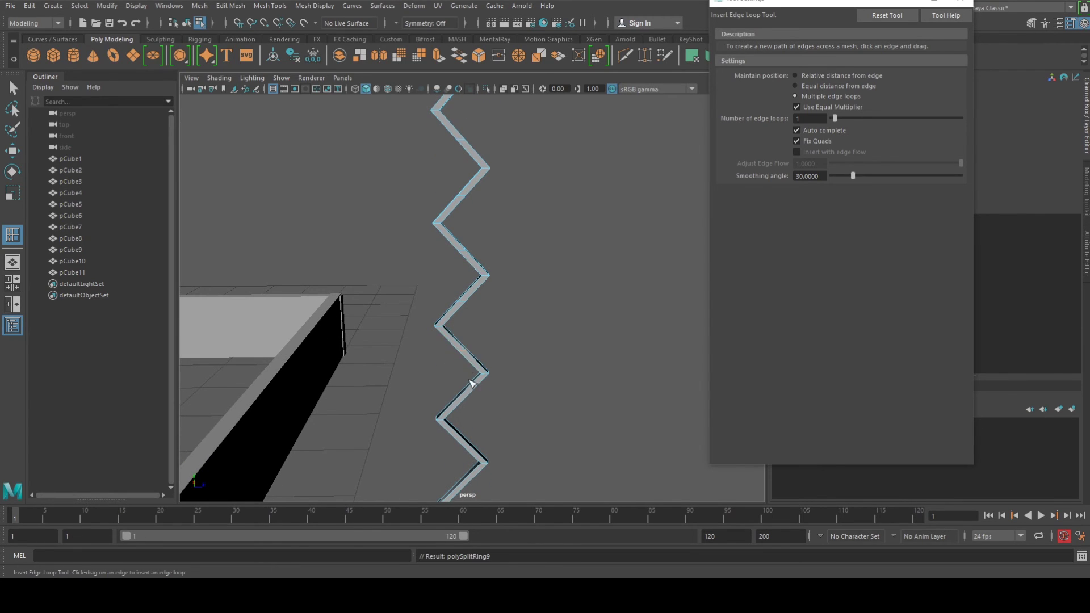
pyautogui.keyDown('alt'); pyautogui.moveTo(472, 384); pyautogui.dragTo(466, 354, button='middle'); pyautogui.keyUp('alt')
pyautogui.click(460, 358)
pyautogui.keyDown('alt'); pyautogui.moveTo(470, 402); pyautogui.dragTo(478, 338, button='middle'); pyautogui.keyUp('alt')
pyautogui.click(470, 341)
pyautogui.click(471, 353)
pyautogui.scroll(-2, 512, 338)
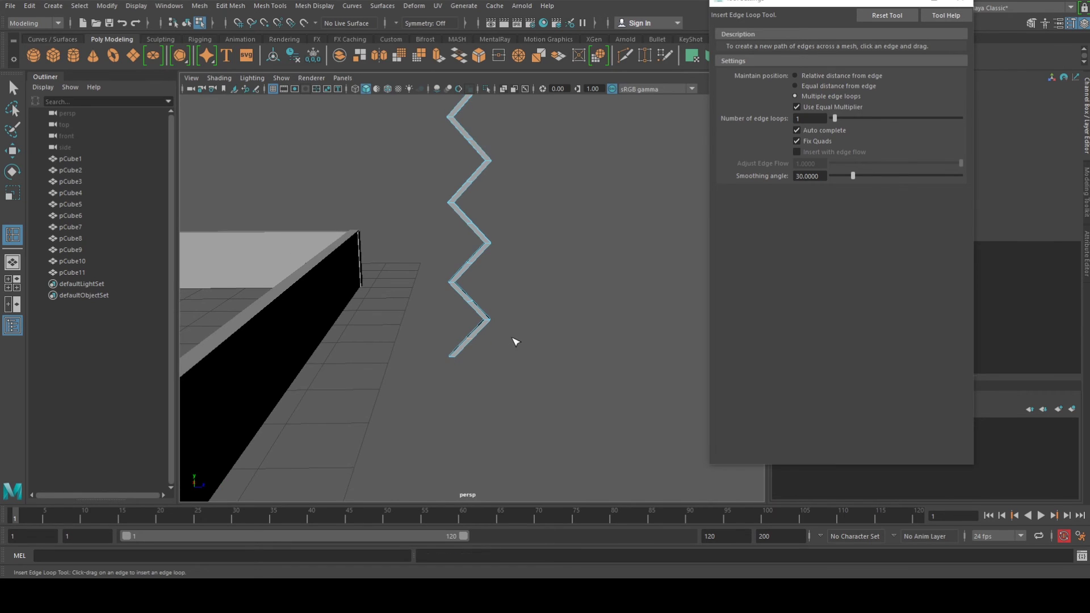
# Show the rod in smooth preview and leave the edge loop tool for the Select Tool
pyautogui.keyDown('alt'); pyautogui.moveTo(515, 341); pyautogui.dragTo(493, 316); pyautogui.keyUp('alt')
pyautogui.press('3')
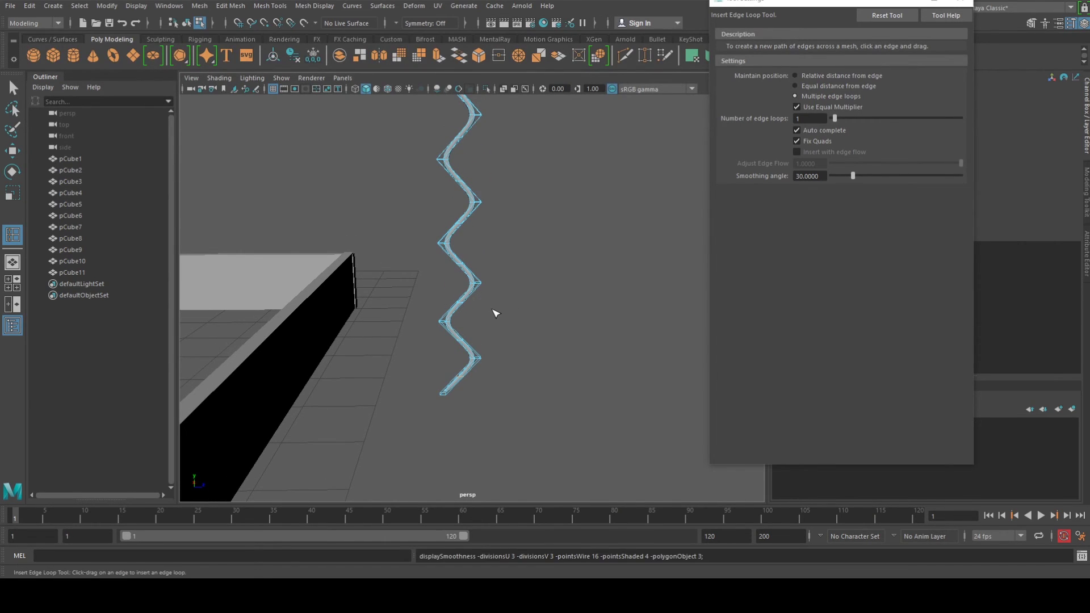
pyautogui.press('q')
pyautogui.press('F8')
pyautogui.keyDown('alt'); pyautogui.moveTo(488, 297); pyautogui.dragTo(510, 273); pyautogui.keyUp('alt')
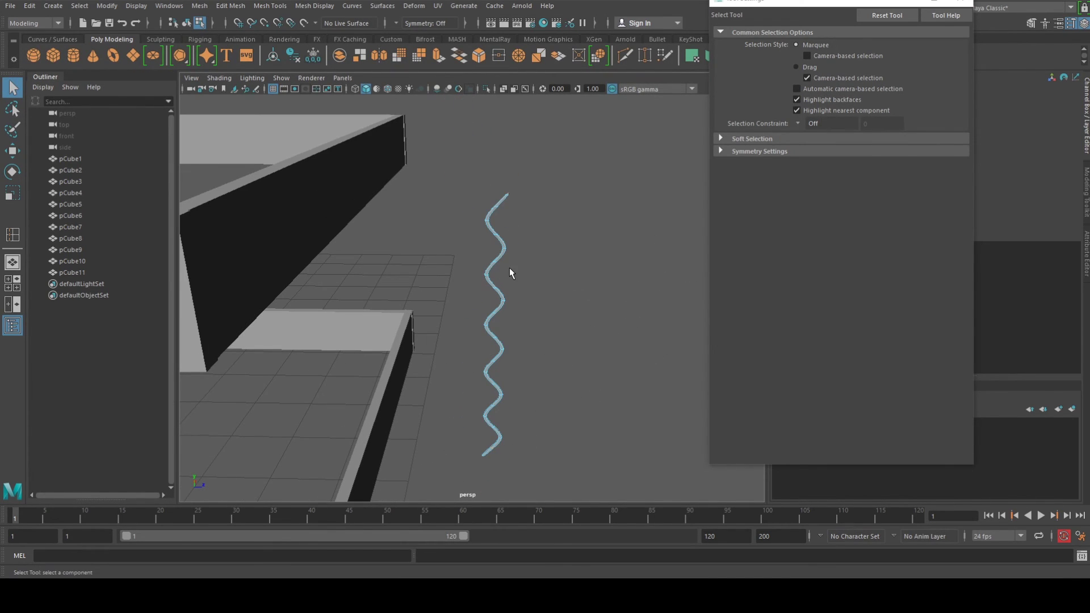
# Select the faces of the wavy rod's topmost segment and delete them
pyautogui.rightClick(496, 211)
pyautogui.moveTo(467, 182); pyautogui.dragTo(523, 219)
pyautogui.press('Delete')
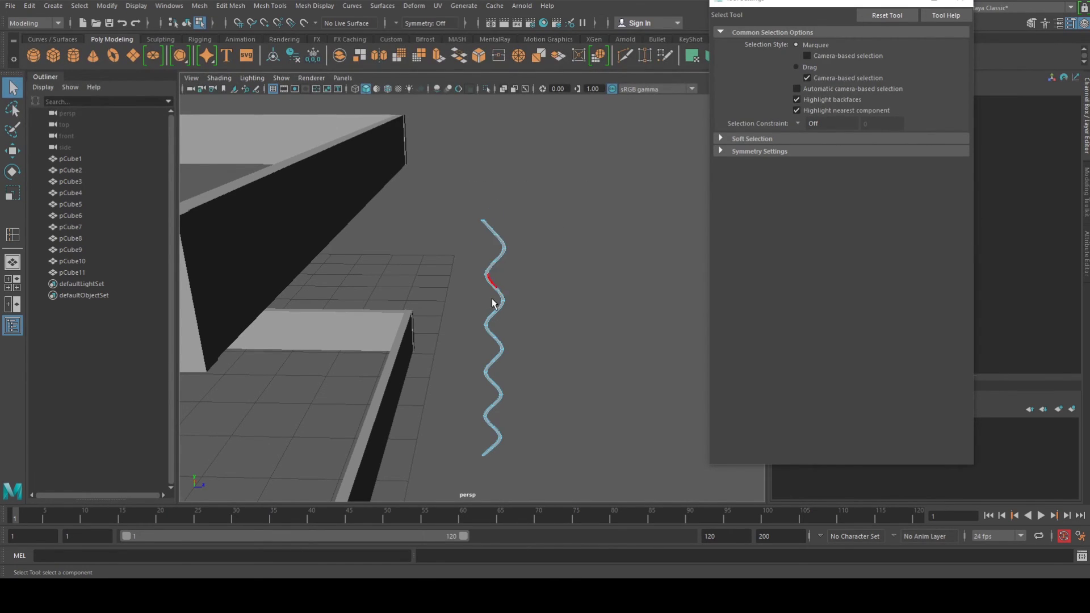
pyautogui.scroll(5, 488, 301)
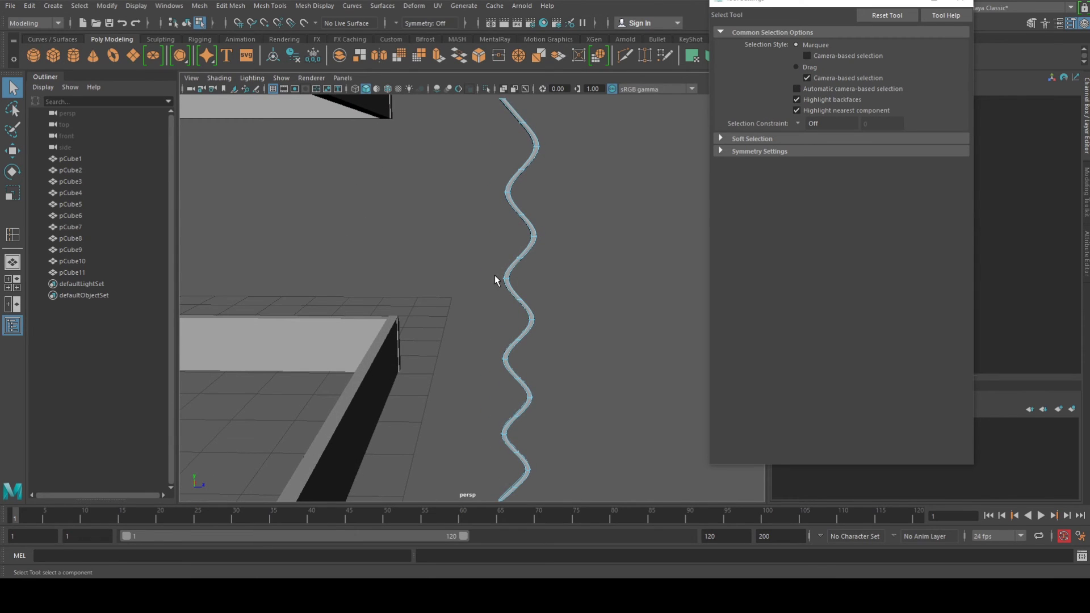
pyautogui.scroll(-3, 511, 246)
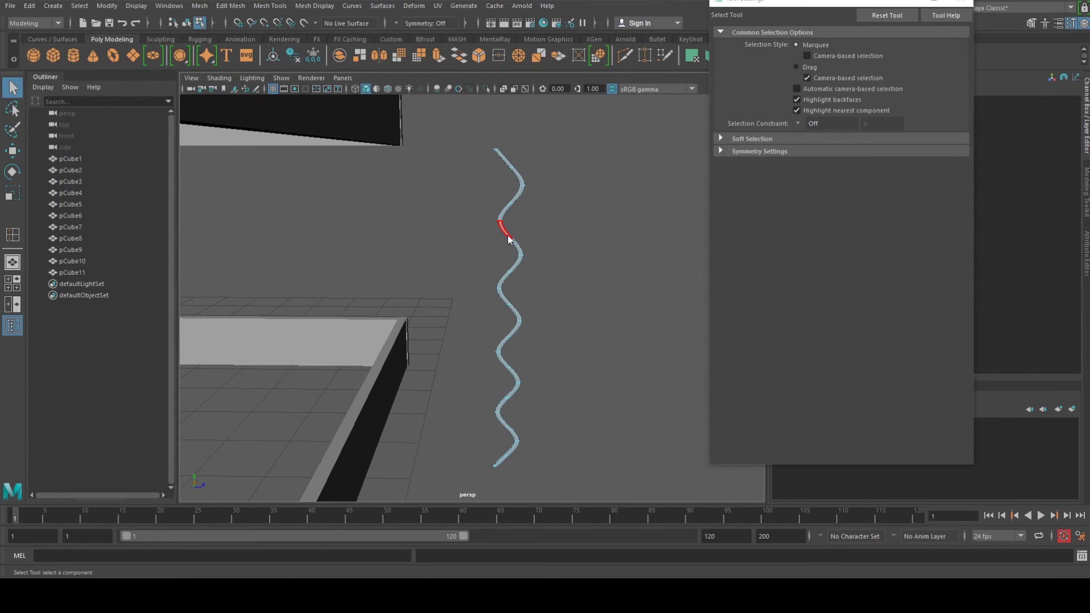
# Return the wavy rod to object mode, duplicate it, and move the copy sideways along Z to 13.553
pyautogui.moveTo(508, 235); pyautogui.dragTo(532, 219, button='right')
pyautogui.scroll(-3, 521, 244)
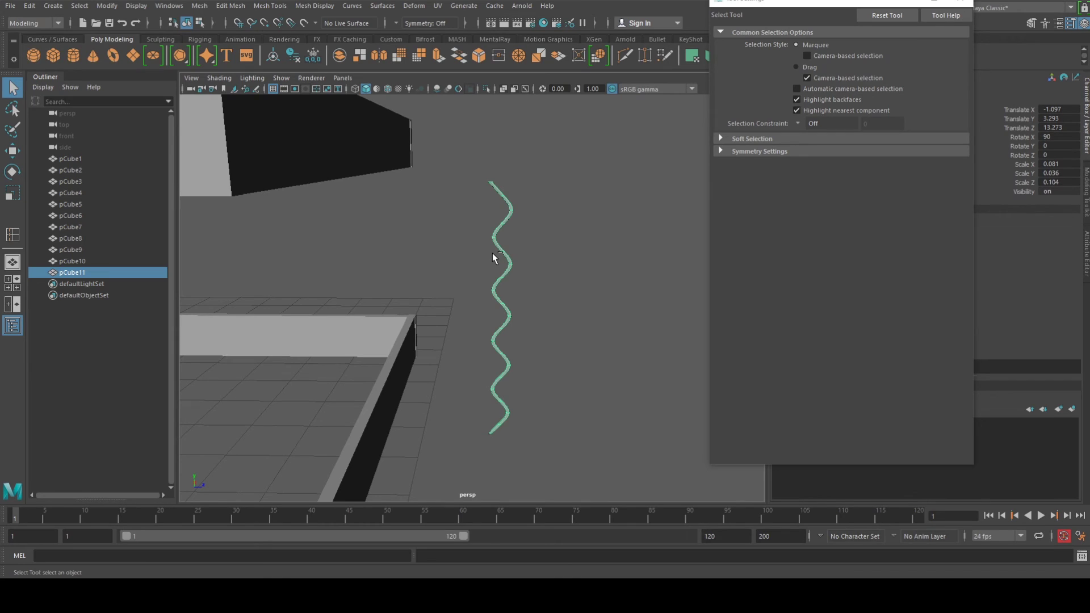
pyautogui.hotkey('ctrl', 'd')
pyautogui.press('w')
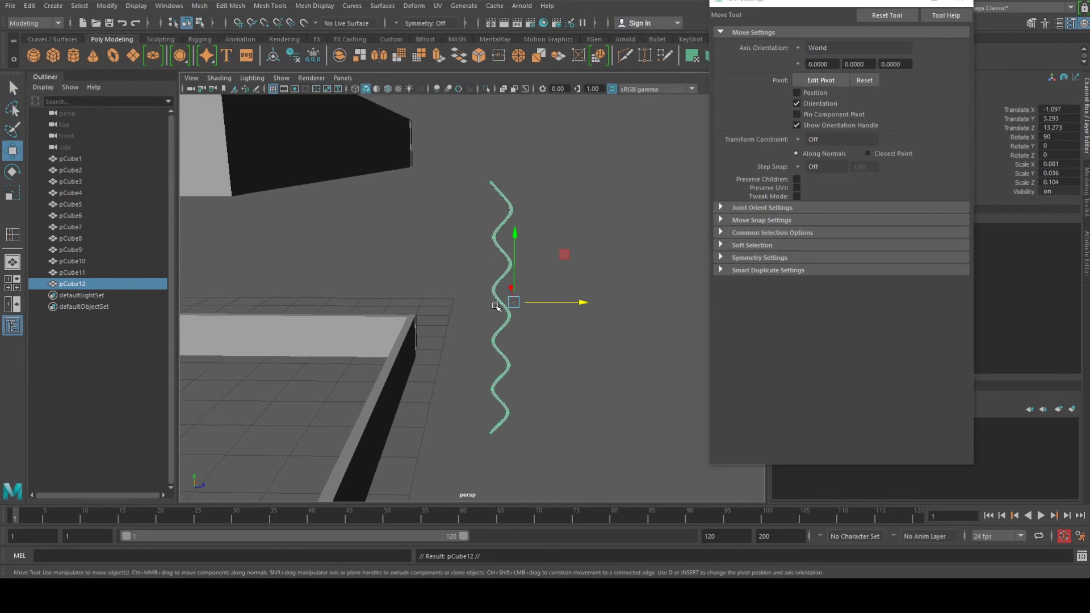
pyautogui.moveTo(573, 301); pyautogui.dragTo(558, 304)
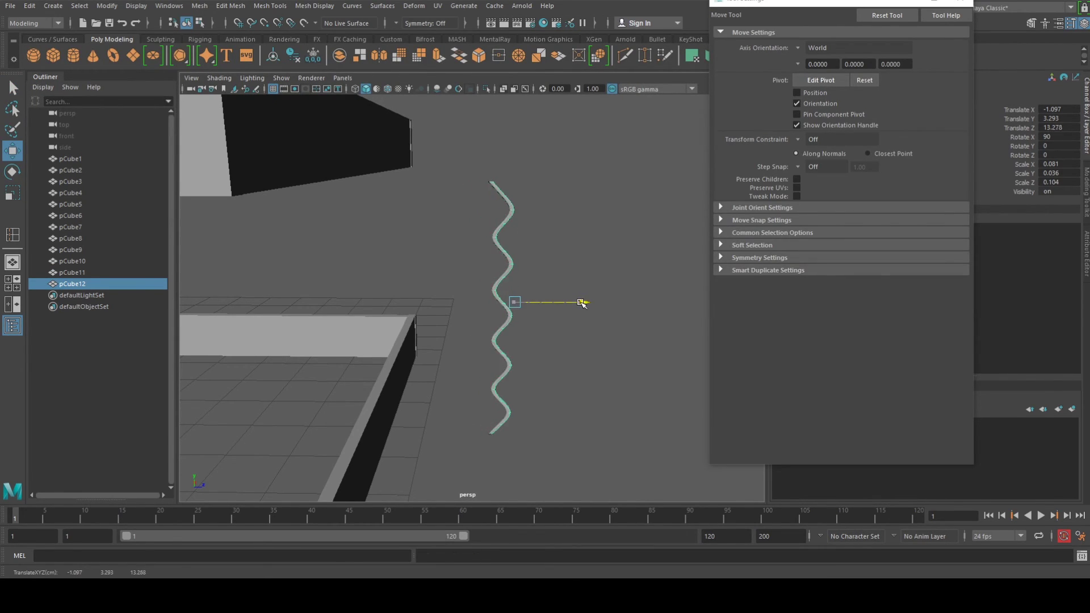
pyautogui.moveTo(581, 302); pyautogui.dragTo(612, 302)
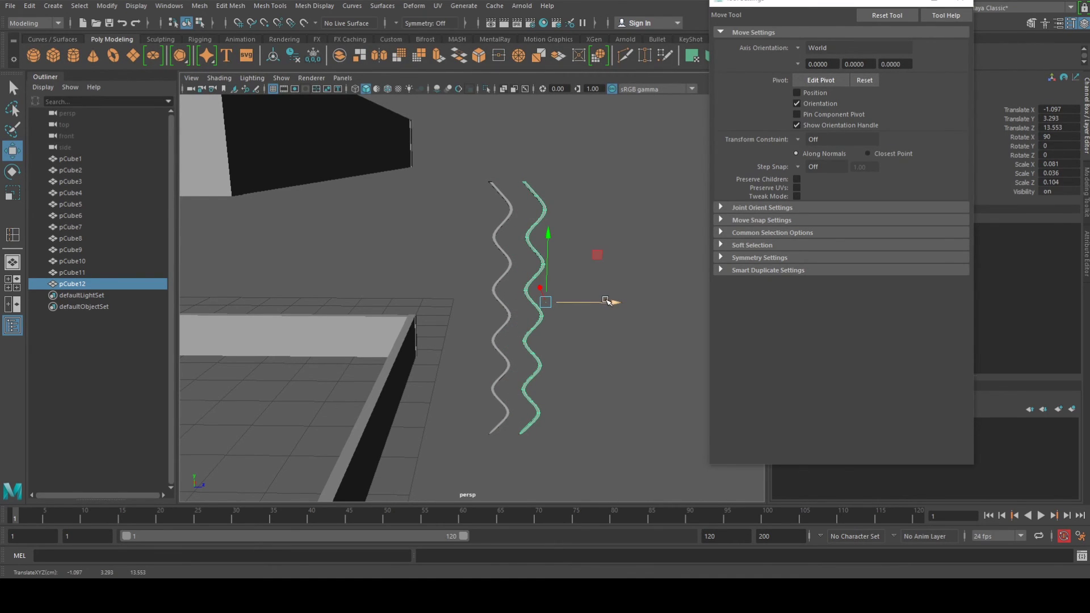
# Close the tool settings window and freeze the transformations of the duplicated wavy rod
pyautogui.press('r')
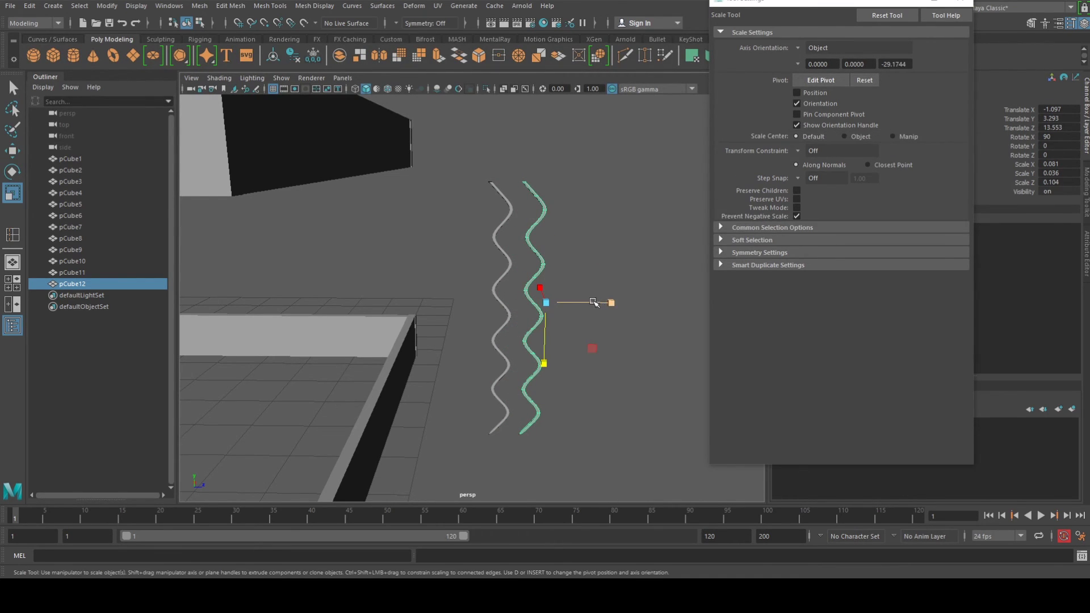
pyautogui.click(958, 2)
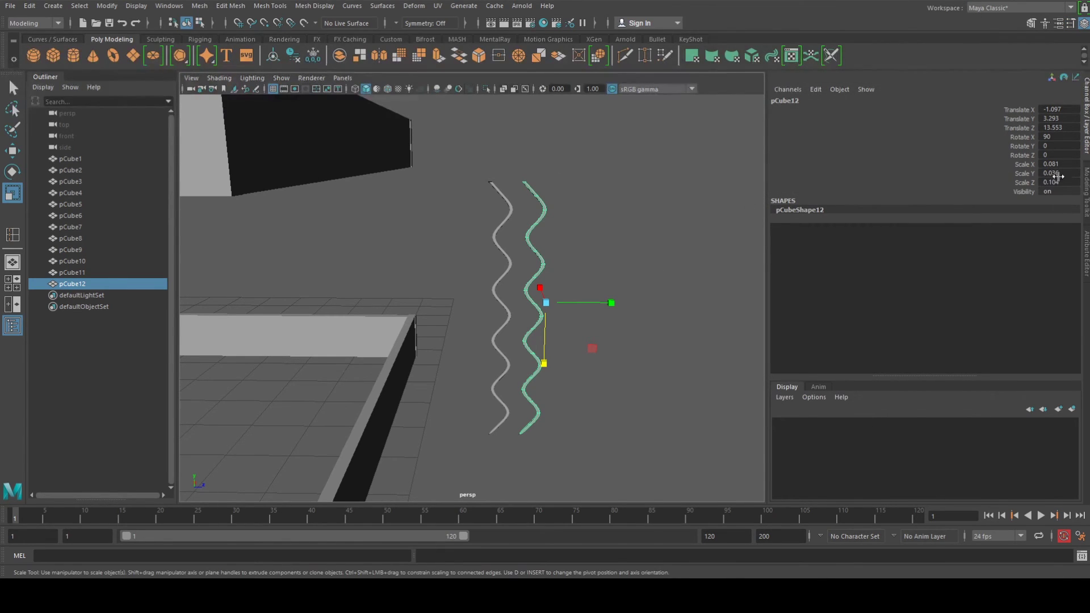
pyautogui.click(34, 7)
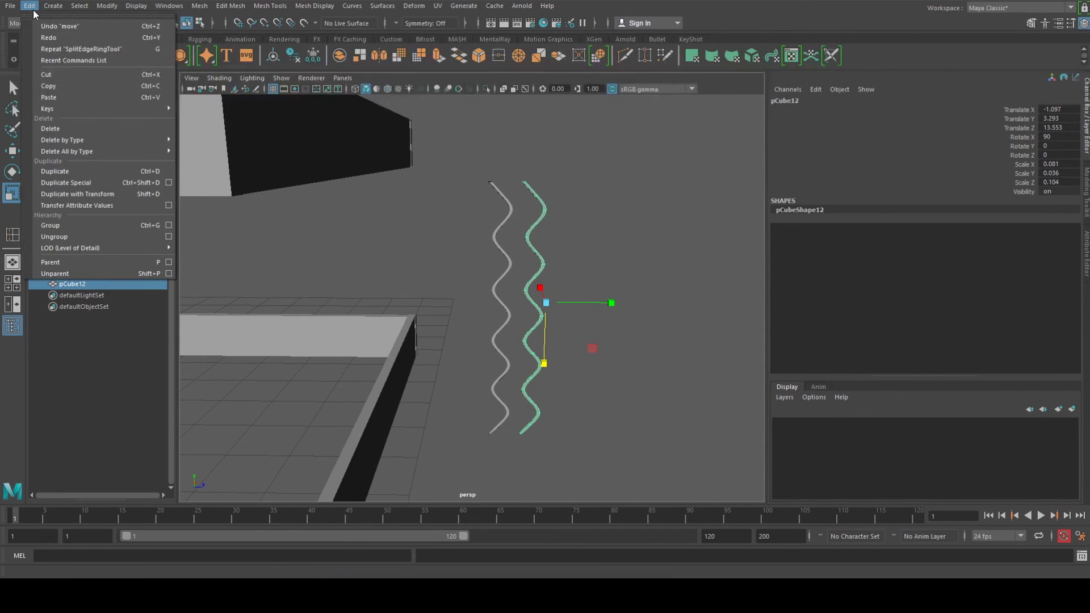
pyautogui.click(35, 26)
pyautogui.click(24, 5)
pyautogui.moveTo(107, 10)
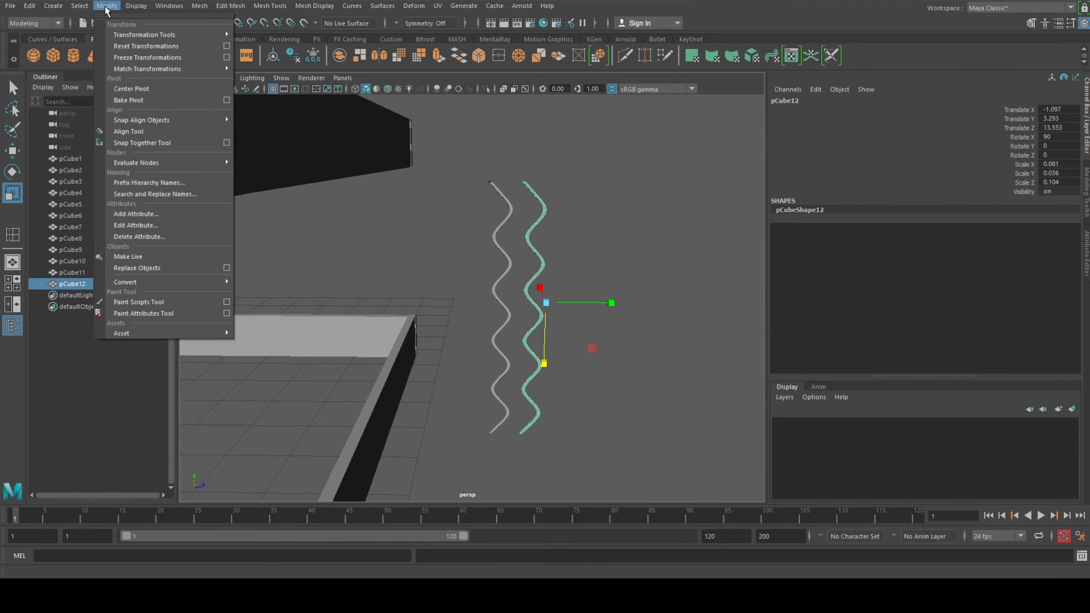
pyautogui.click(147, 57)
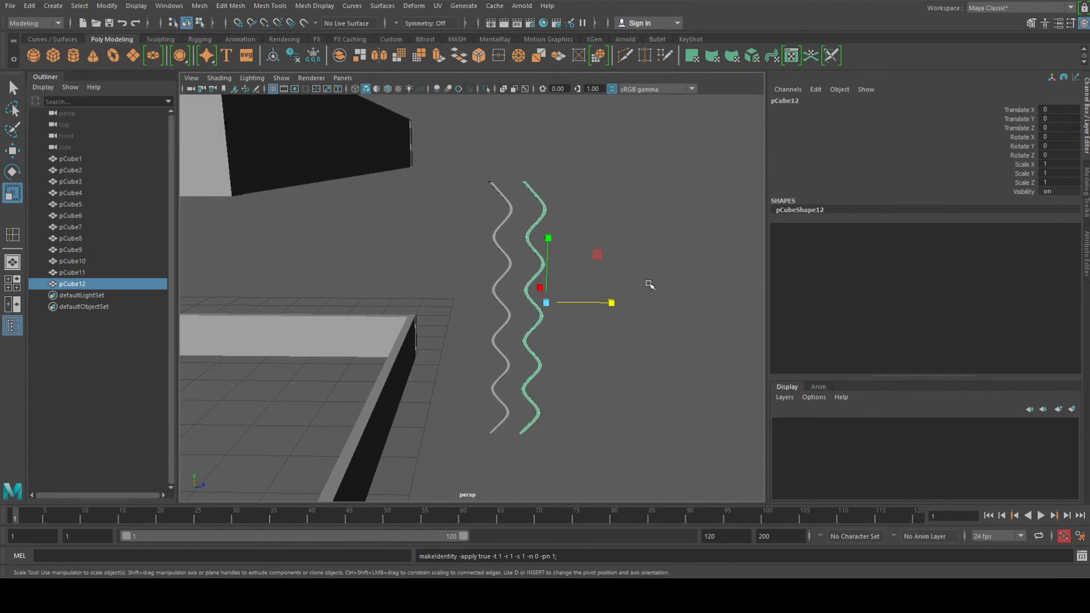
# Mirror the duplicated wavy rod by setting its Scale Z to -1
pyautogui.moveTo(611, 302); pyautogui.dragTo(457, 323)
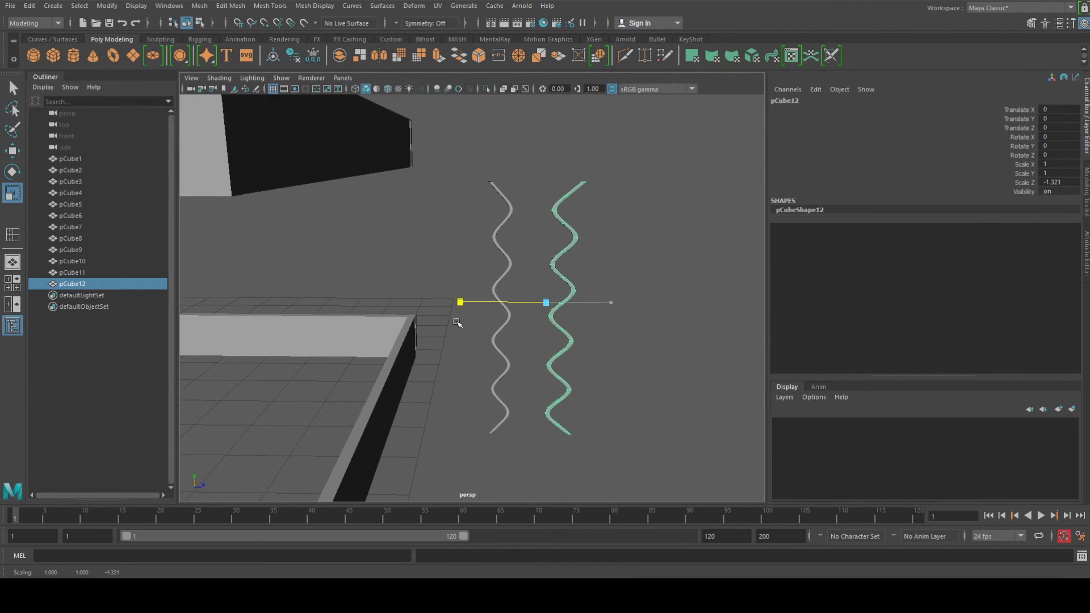
pyautogui.click(1047, 182)
pyautogui.write('-')
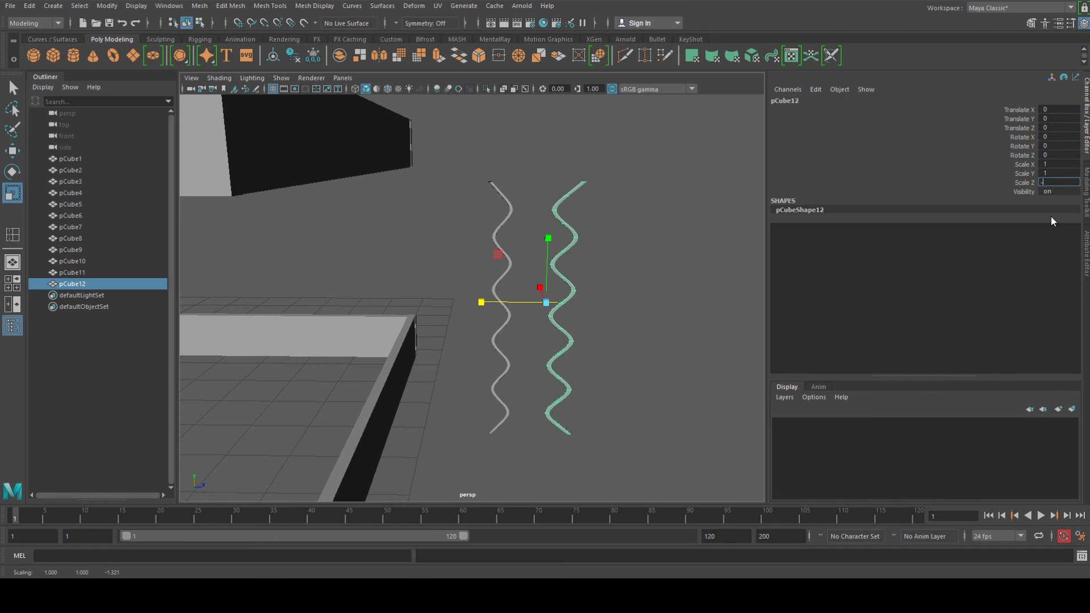
pyautogui.write('1')
pyautogui.press('Return')
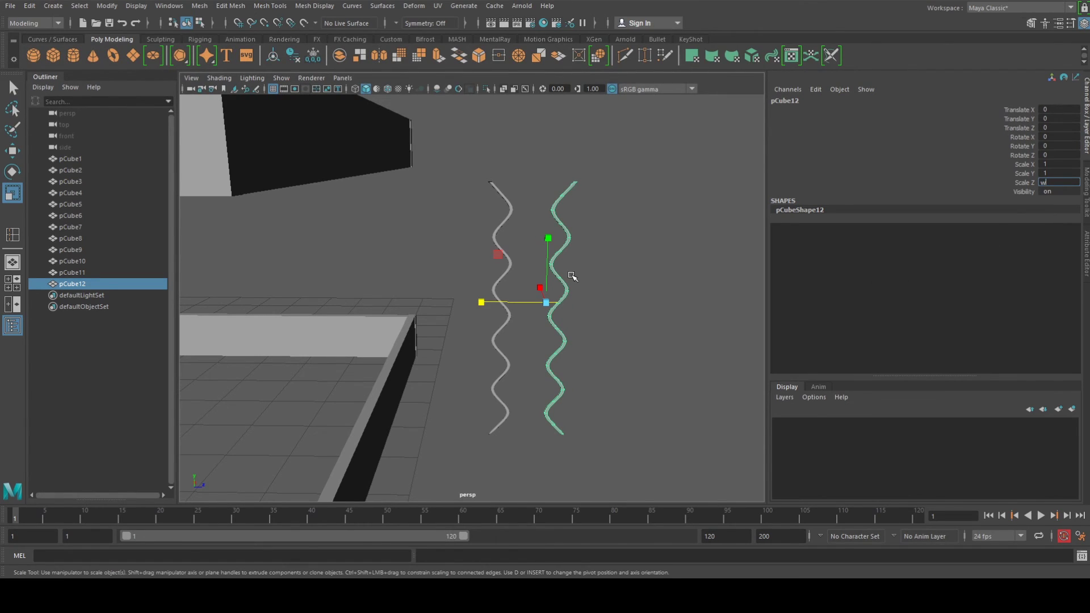
# Move the mirrored rod along Z to -0.329 so its bends meet those of the original rod
pyautogui.click(565, 282)
pyautogui.click(566, 286)
pyautogui.press('w')
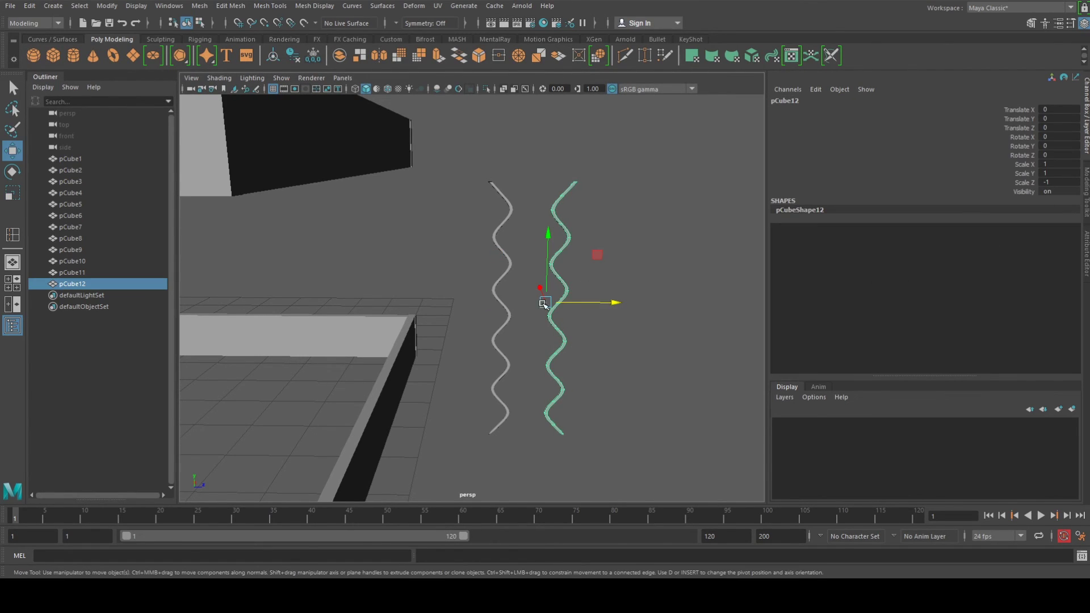
pyautogui.moveTo(606, 302); pyautogui.dragTo(541, 295)
pyautogui.scroll(5, 549, 305)
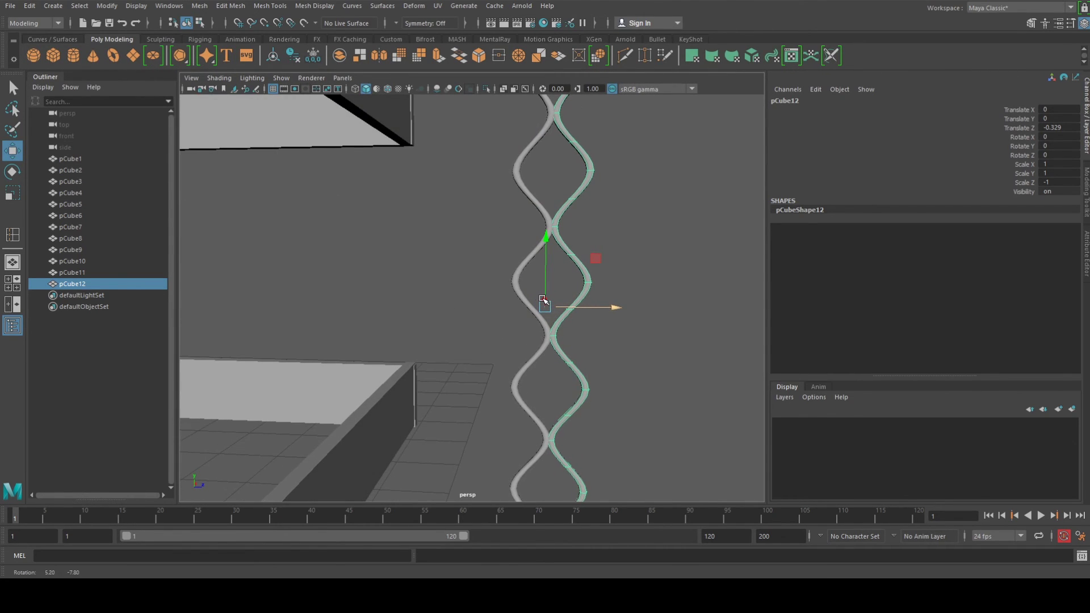
# Select both wavy rods and combine them into one mesh
pyautogui.scroll(-3, 537, 280)
pyautogui.moveTo(484, 169); pyautogui.dragTo(592, 235)
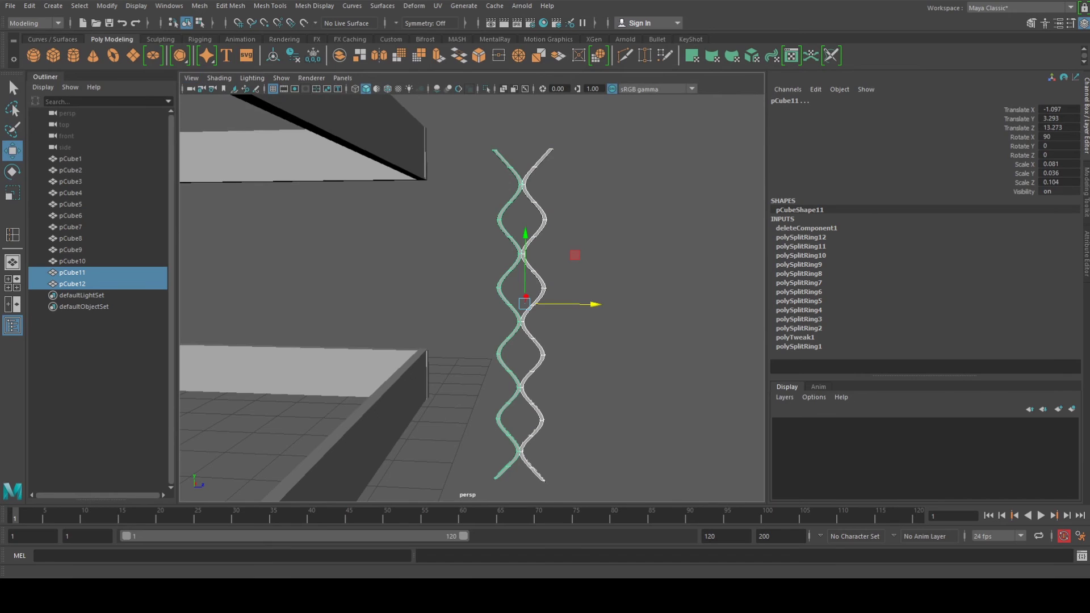
pyautogui.click(199, 6)
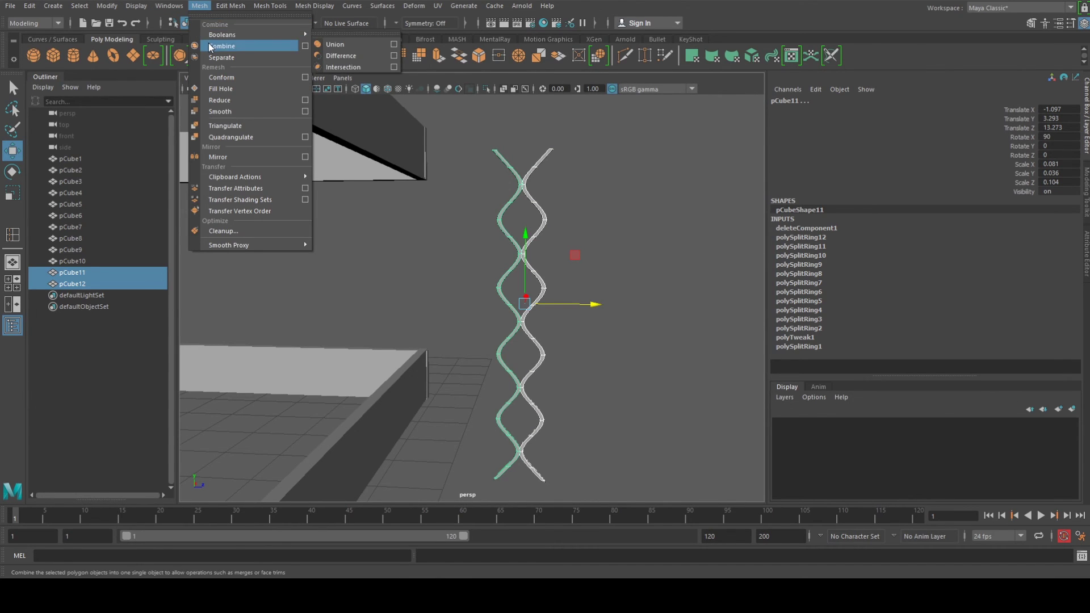
pyautogui.click(227, 41)
pyautogui.click(574, 195)
pyautogui.keyDown('alt'); pyautogui.moveTo(544, 284); pyautogui.dragTo(468, 307); pyautogui.keyUp('alt')
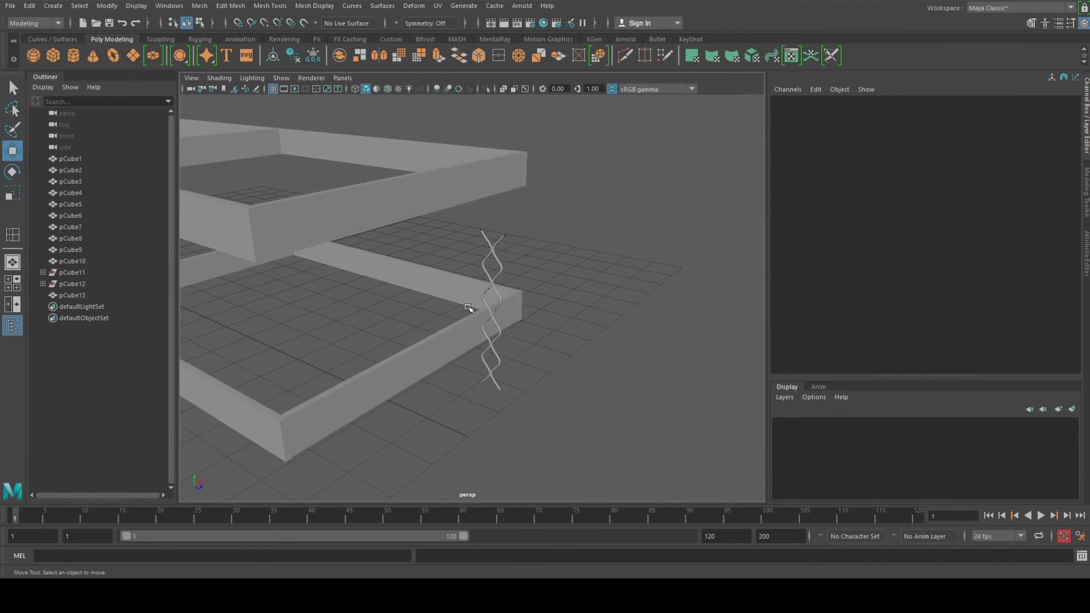
# Duplicate the combined wavy pair and move the copy beside it along Z to 0.333
pyautogui.click(484, 279)
pyautogui.click(487, 286)
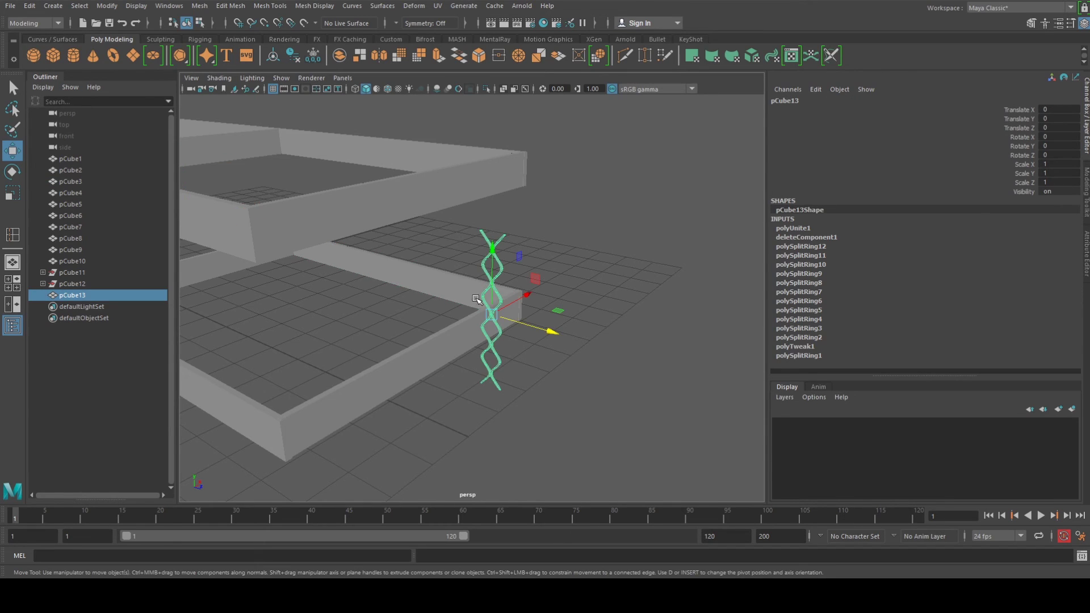
pyautogui.press('f')
pyautogui.keyDown('alt'); pyautogui.moveTo(513, 318); pyautogui.dragTo(532, 310); pyautogui.keyUp('alt')
pyautogui.scroll(3, 533, 310)
pyautogui.keyDown('alt'); pyautogui.moveTo(531, 324); pyautogui.dragTo(510, 307, button='middle'); pyautogui.keyUp('alt')
pyautogui.hotkey('ctrl', 'd')
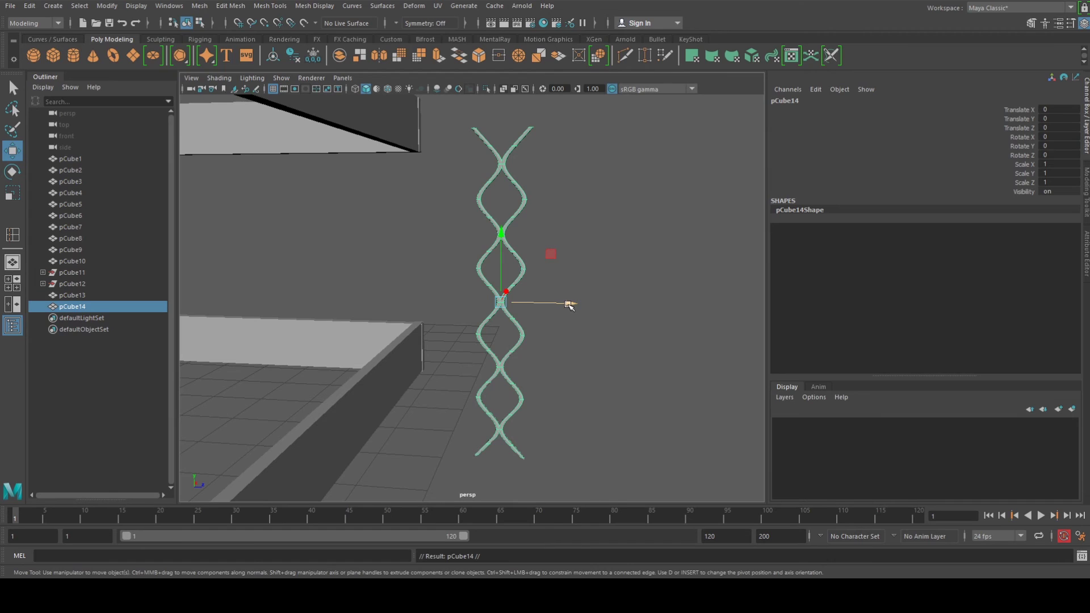
pyautogui.moveTo(569, 306); pyautogui.dragTo(620, 307)
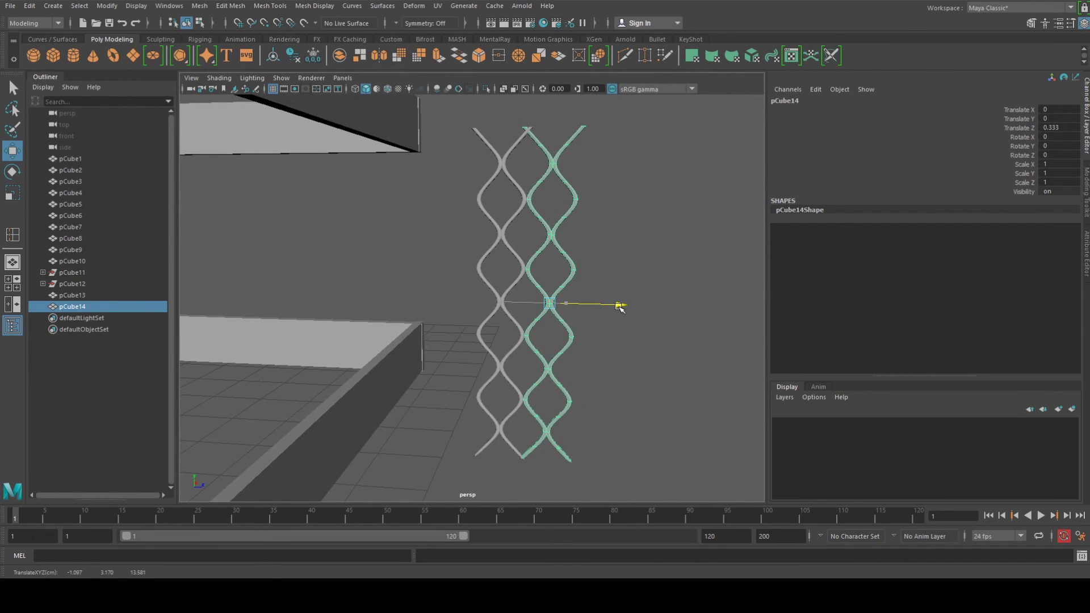
pyautogui.scroll(5, 500, 309)
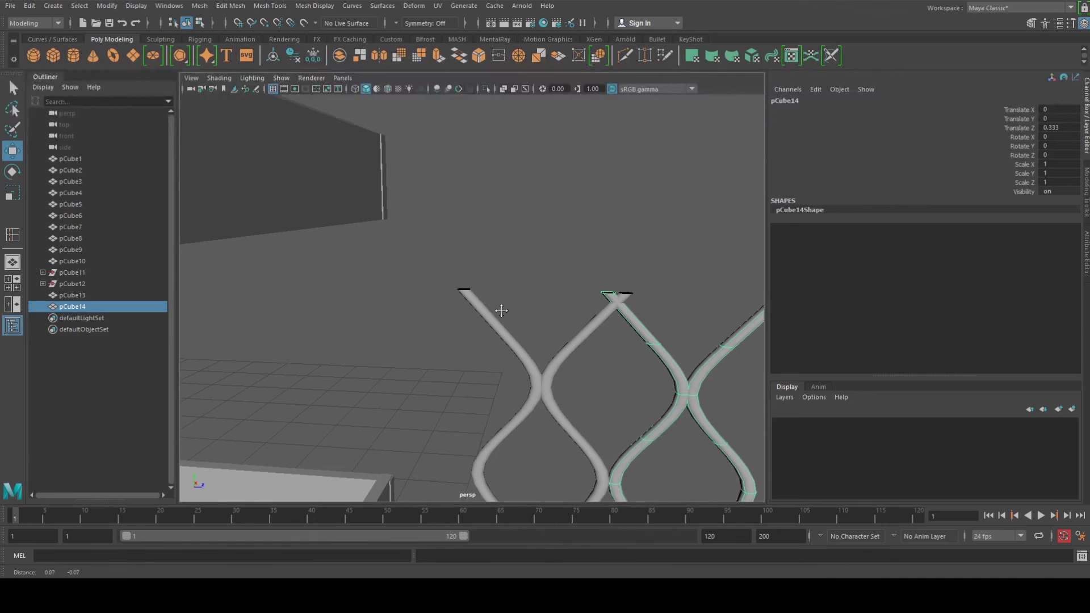
# Select the top end vertices of the original wavy pair and scale them slightly closer together along Z
pyautogui.click(581, 307)
pyautogui.moveTo(581, 307); pyautogui.dragTo(539, 241, button='right')
pyautogui.moveTo(407, 233); pyautogui.dragTo(668, 292)
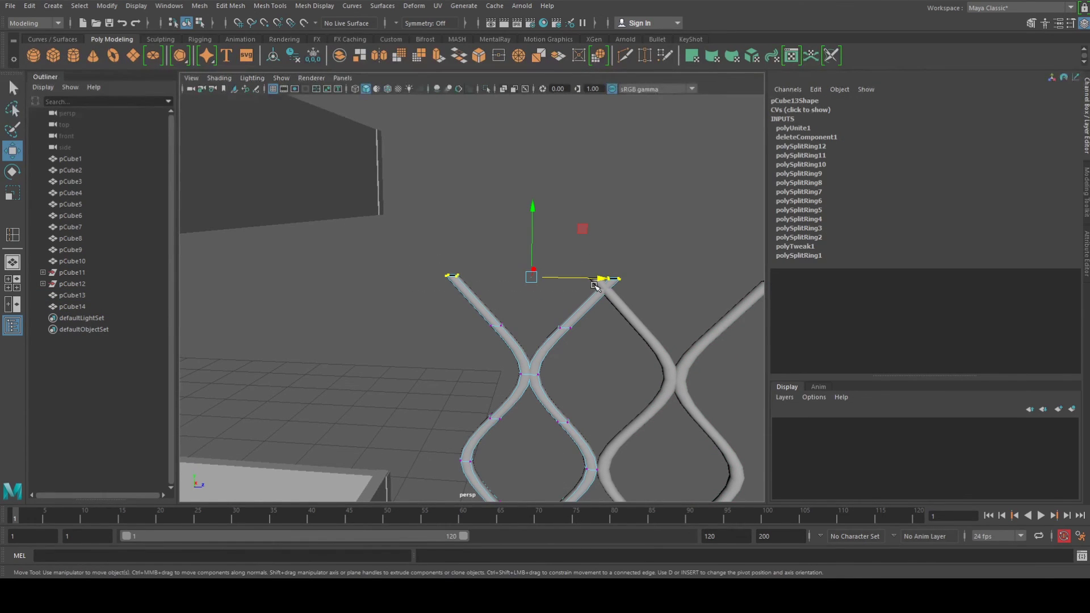
pyautogui.press('r')
pyautogui.moveTo(599, 281); pyautogui.dragTo(585, 280)
# Turn off the smooth preview of the original wavy pair and delete its two bottom end faces
pyautogui.scroll(-3, 583, 336)
pyautogui.keyDown('alt'); pyautogui.moveTo(605, 482); pyautogui.dragTo(650, 147, button='middle'); pyautogui.keyUp('alt')
pyautogui.keyDown('alt'); pyautogui.moveTo(623, 471); pyautogui.dragTo(607, 273, button='middle'); pyautogui.keyUp('alt')
pyautogui.moveTo(495, 323); pyautogui.dragTo(634, 361)
pyautogui.scroll(3, 665, 332)
pyautogui.moveTo(649, 318); pyautogui.dragTo(625, 253)
pyautogui.press('1')
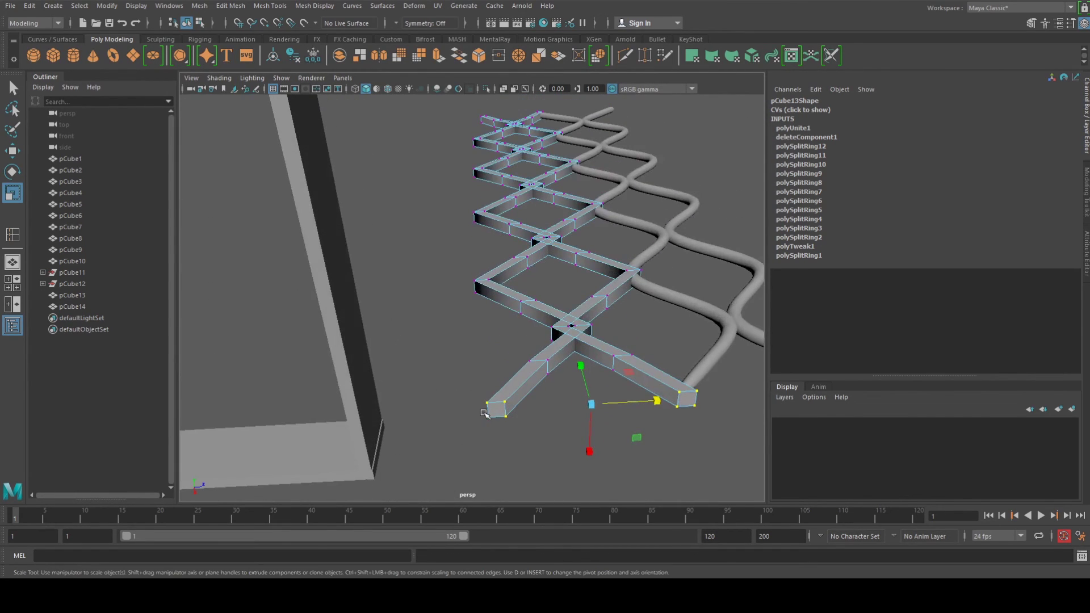
pyautogui.moveTo(499, 405); pyautogui.dragTo(499, 289, button='right')
pyautogui.click(496, 408)
pyautogui.keyDown('shift'); pyautogui.click(687, 399); pyautogui.keyUp('shift')
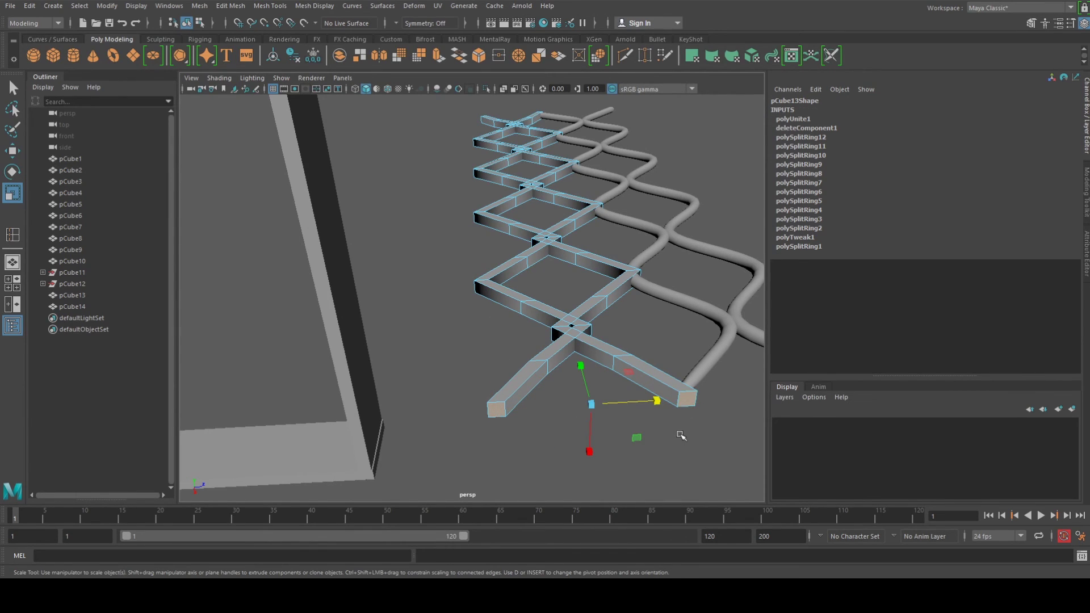
pyautogui.click(681, 436)
pyautogui.keyDown('alt'); pyautogui.moveTo(639, 414); pyautogui.dragTo(522, 346); pyautogui.keyUp('alt')
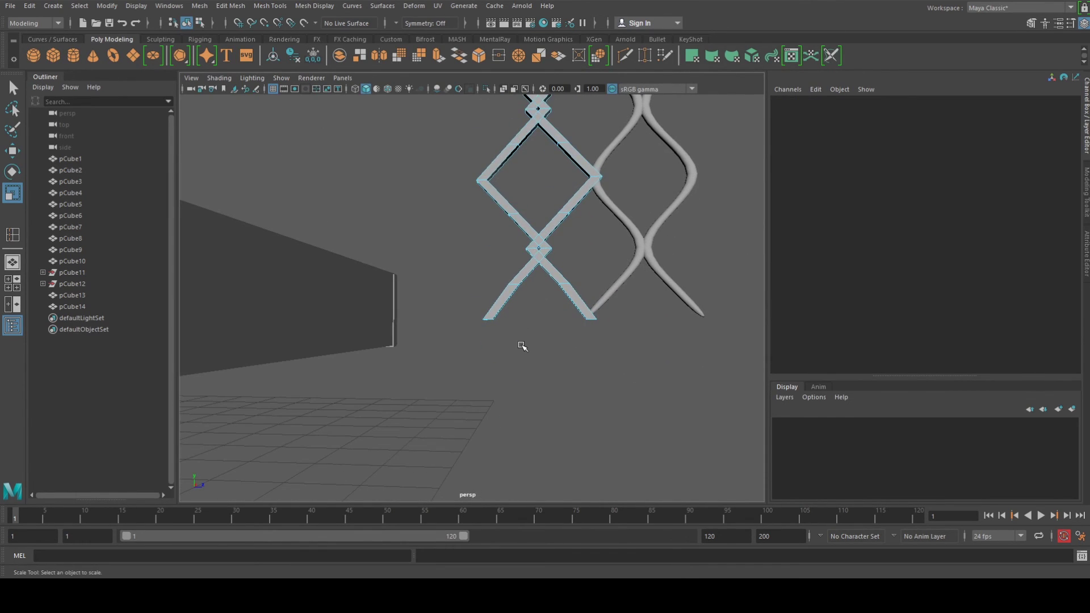
# Restore the smooth preview on the edited wavy pair and delete the second pair beside it
pyautogui.press('3')
pyautogui.moveTo(501, 246); pyautogui.dragTo(442, 238, button='right')
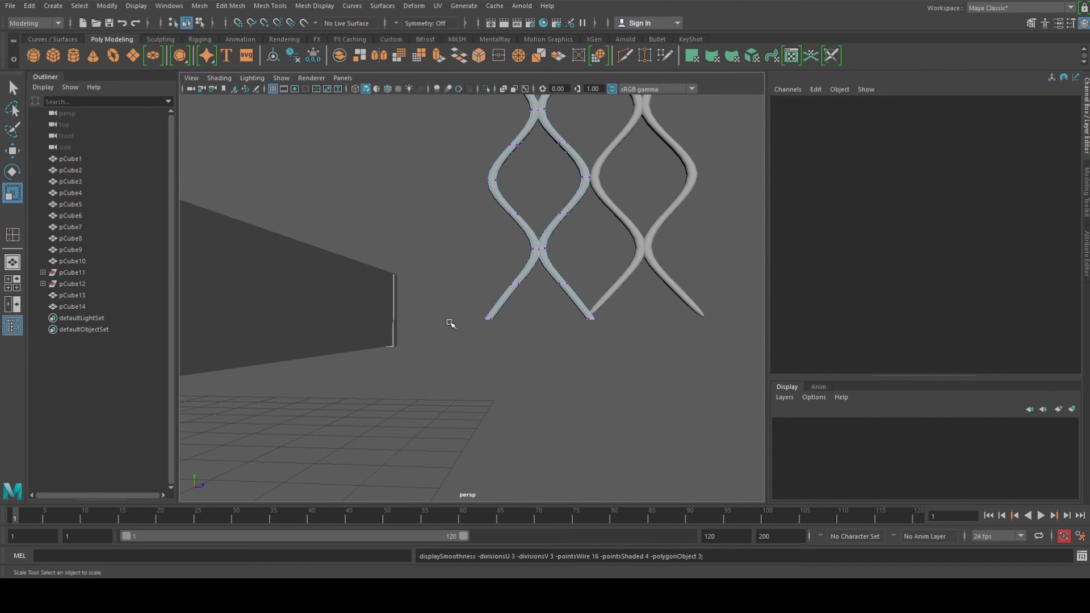
pyautogui.moveTo(458, 308); pyautogui.dragTo(597, 338)
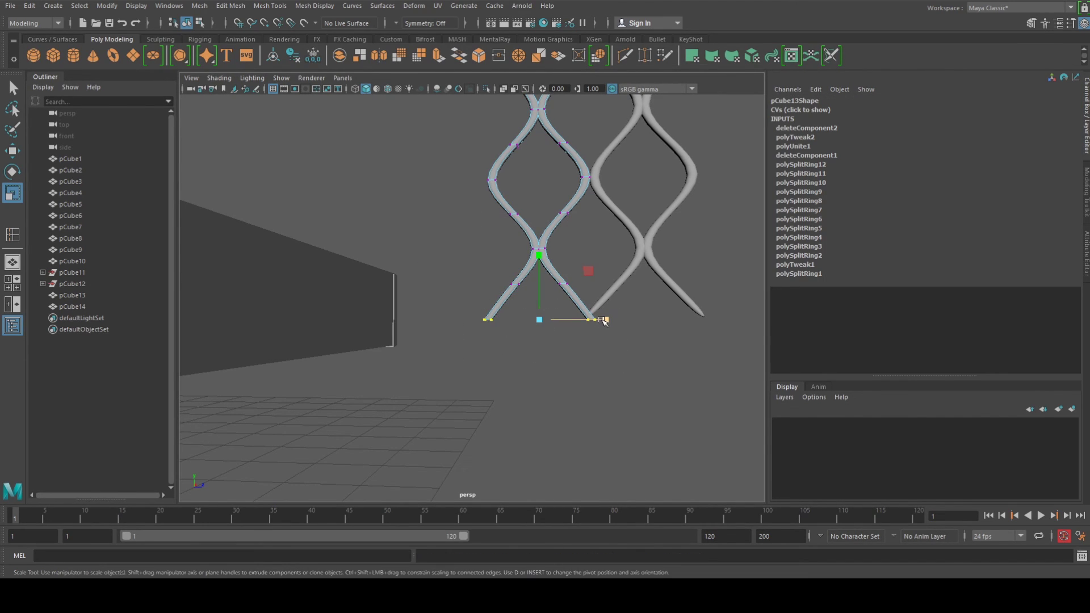
pyautogui.click(640, 254)
pyautogui.press('Delete')
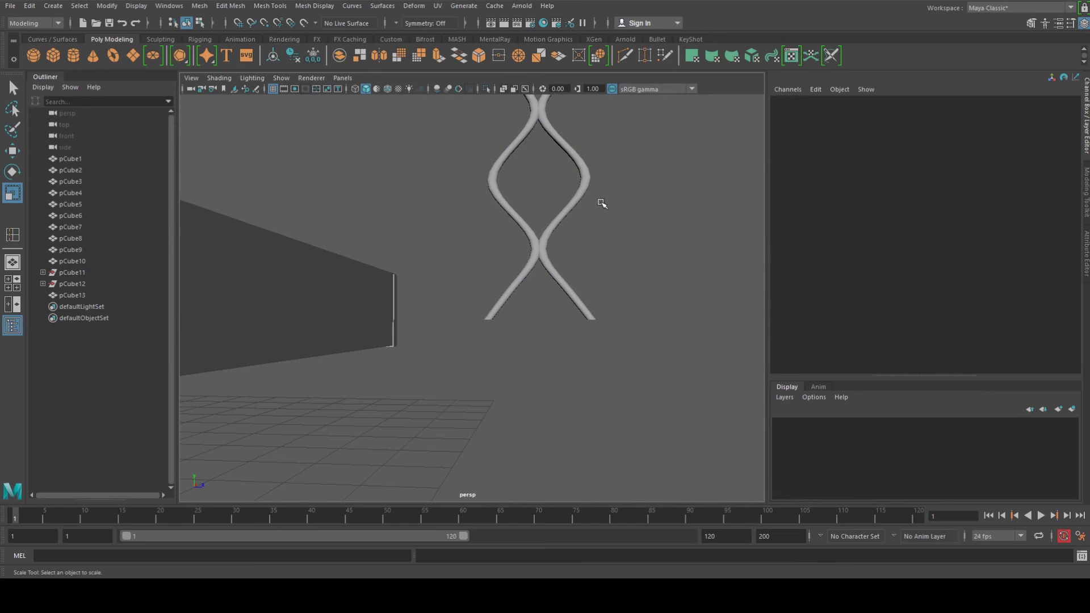
# Duplicate the edited wavy pair and move the copy beside it along Z to 0.321
pyautogui.click(587, 187)
pyautogui.scroll(-2, 588, 203)
pyautogui.hotkey('ctrl', 'd')
pyautogui.hotkey('ctrl', 'd')
pyautogui.keyDown('alt'); pyautogui.moveTo(589, 202); pyautogui.dragTo(589, 193); pyautogui.keyUp('alt')
pyautogui.press('w')
pyautogui.moveTo(592, 235); pyautogui.dragTo(618, 392)
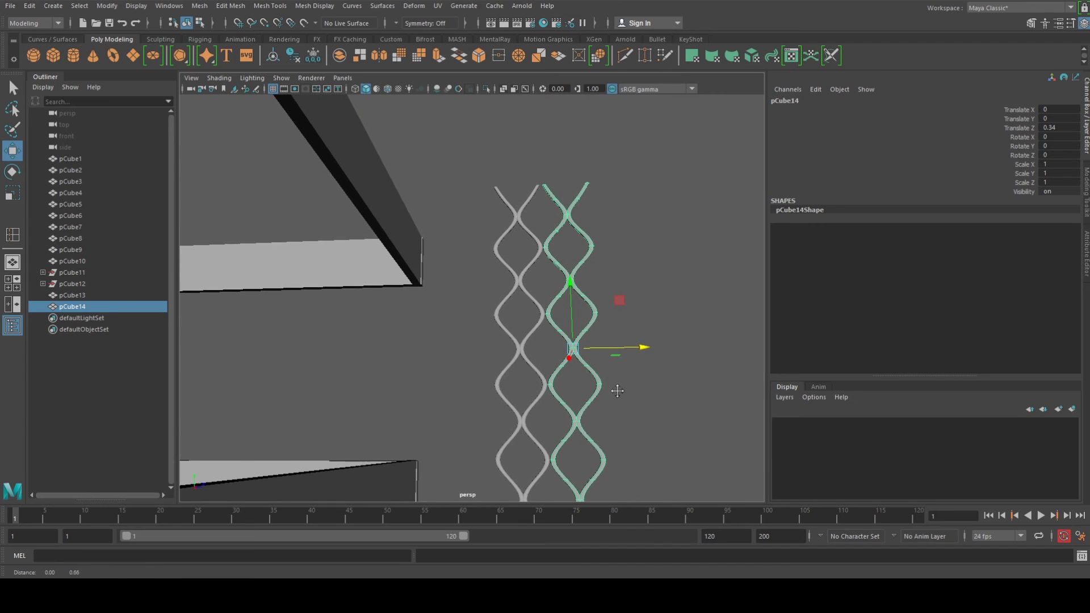
pyautogui.keyDown('alt'); pyautogui.moveTo(577, 284); pyautogui.dragTo(577, 328); pyautogui.keyUp('alt')
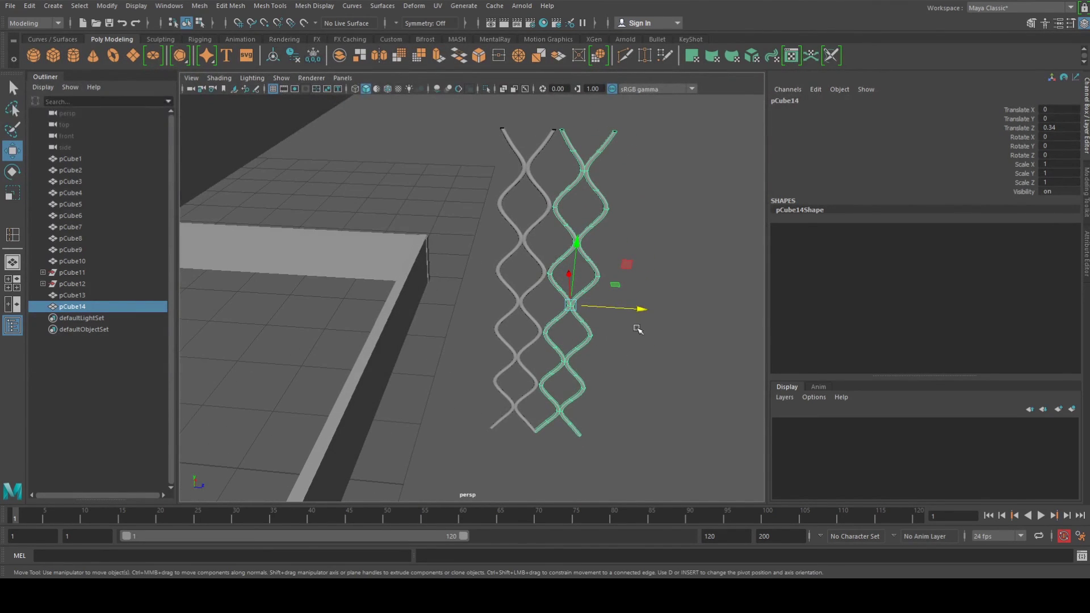
pyautogui.moveTo(643, 310); pyautogui.dragTo(600, 279)
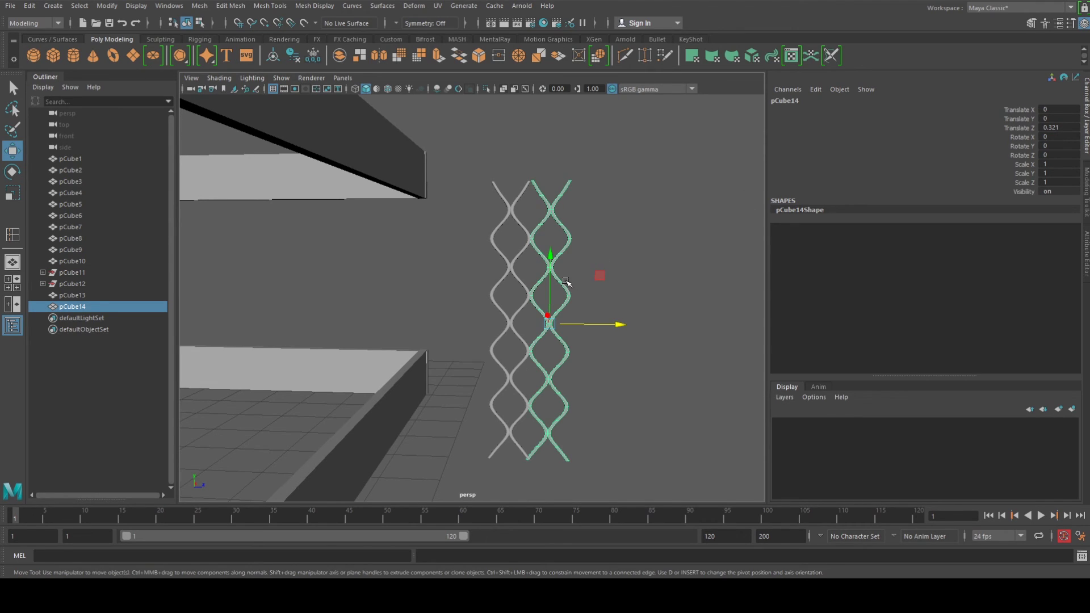
# Delete the duplicated wavy pair, keeping only the original
pyautogui.click(591, 236)
pyautogui.click(571, 244)
pyautogui.press('Delete')
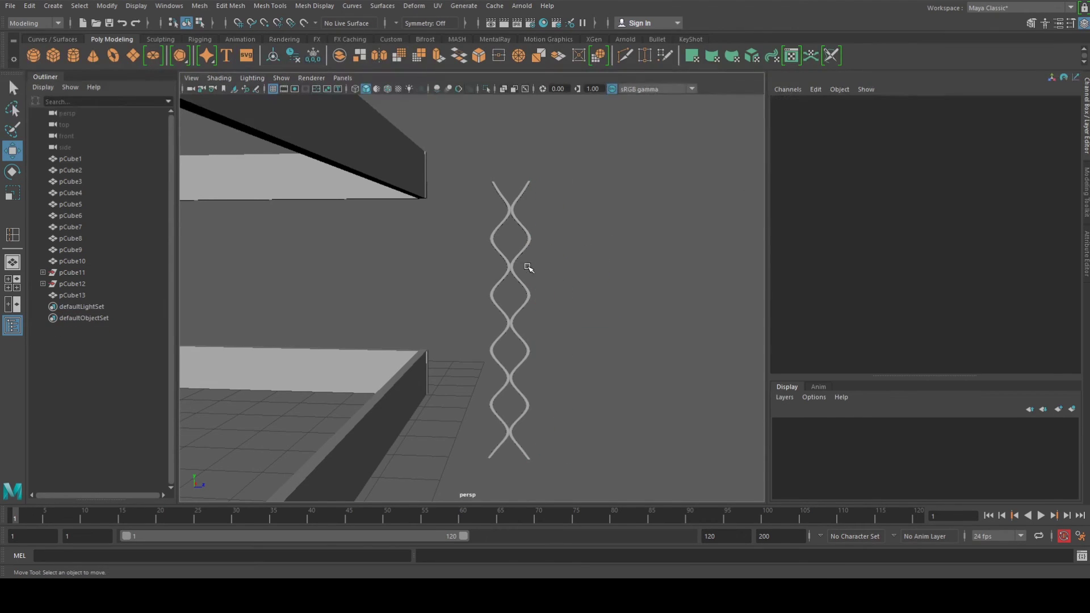
# Move the wavy pair to the frame's opposite end, to about X -2.799, Y 0.506, Z -24.332
pyautogui.keyDown('alt'); pyautogui.moveTo(529, 267); pyautogui.dragTo(483, 337); pyautogui.keyUp('alt')
pyautogui.click(479, 292)
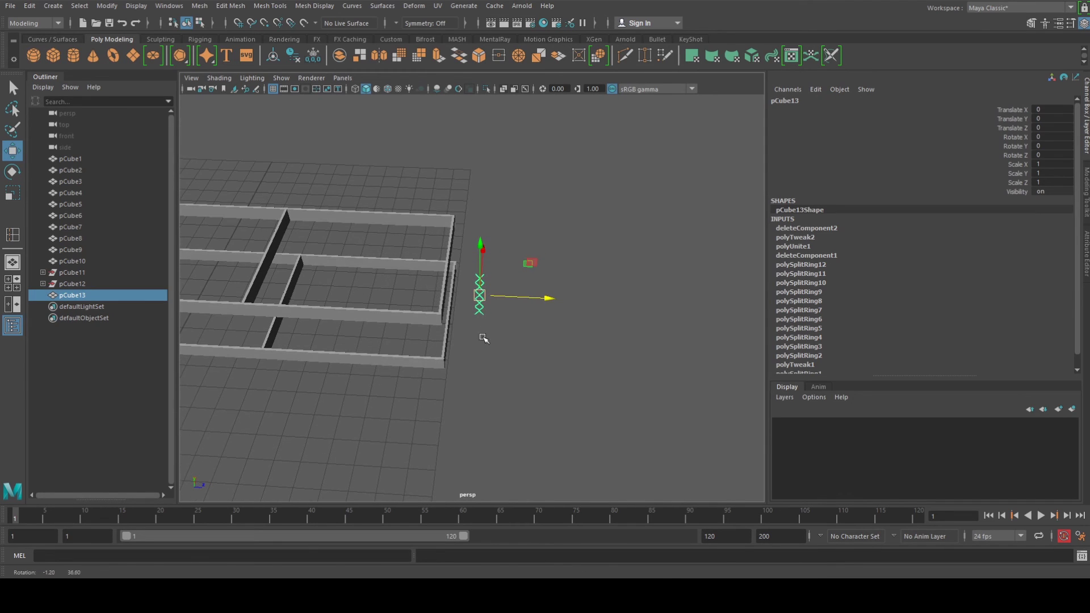
pyautogui.moveTo(548, 298); pyautogui.dragTo(154, 296)
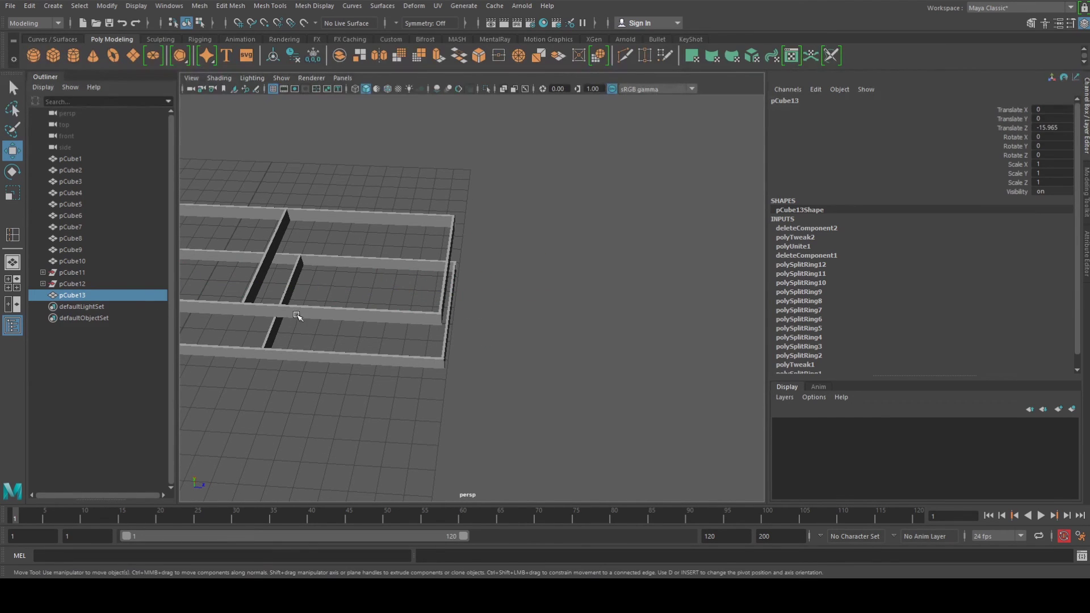
pyautogui.keyDown('alt'); pyautogui.moveTo(298, 314); pyautogui.dragTo(655, 339, button='middle'); pyautogui.keyUp('alt')
pyautogui.scroll(-2, 456, 305)
pyautogui.keyDown('alt'); pyautogui.moveTo(456, 306); pyautogui.dragTo(404, 266); pyautogui.keyUp('alt')
pyautogui.moveTo(338, 219); pyautogui.dragTo(582, 305)
pyautogui.press('f')
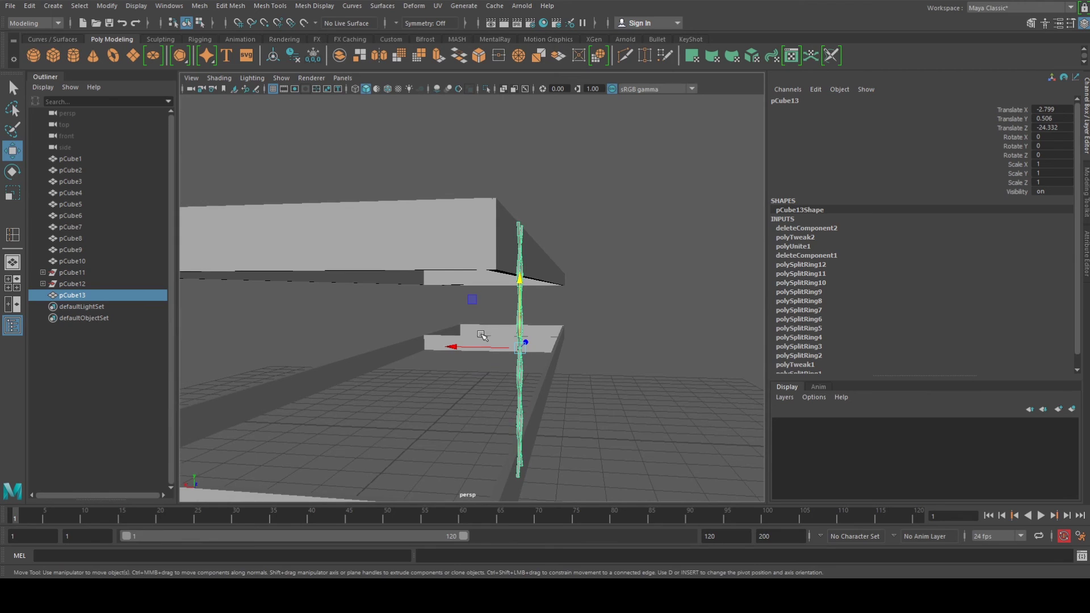
# Fit the wavy pair between the two frame tiers at the corner, at X -2.666, Y 0.212, Z -24.794
pyautogui.moveTo(448, 344); pyautogui.dragTo(389, 341)
pyautogui.moveTo(507, 284); pyautogui.dragTo(504, 306)
pyautogui.keyDown('alt'); pyautogui.moveTo(505, 307); pyautogui.dragTo(498, 297, button='middle'); pyautogui.keyUp('alt')
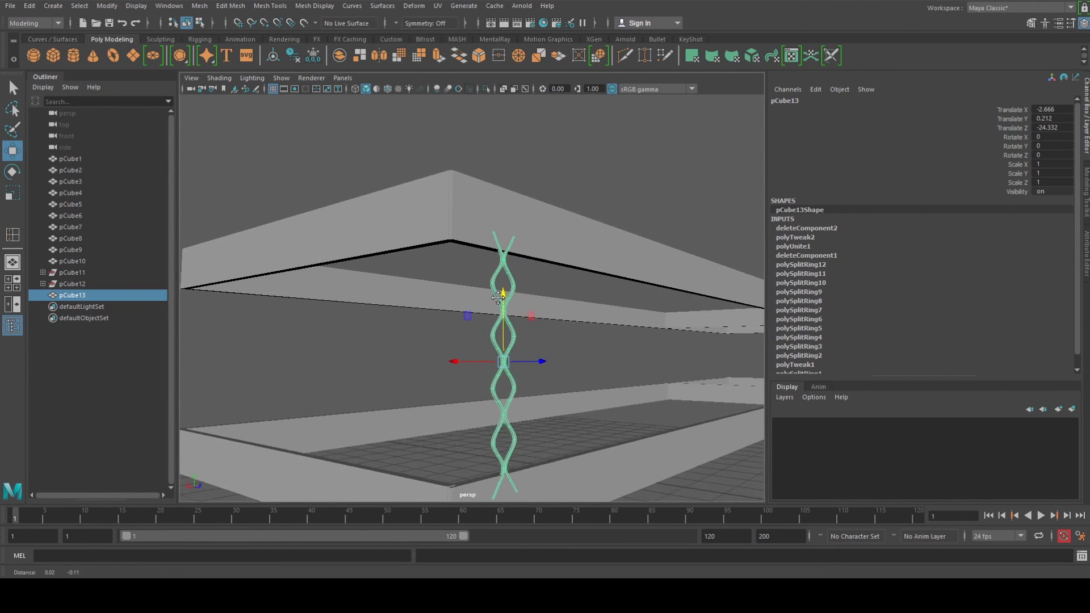
pyautogui.keyDown('alt'); pyautogui.moveTo(497, 297); pyautogui.dragTo(515, 290); pyautogui.keyUp('alt')
pyautogui.moveTo(522, 335); pyautogui.dragTo(511, 339)
pyautogui.keyDown('alt'); pyautogui.moveTo(511, 338); pyautogui.dragTo(541, 341); pyautogui.keyUp('alt')
# Flatten the wavy pair along X to a scale of 0.167 and deselect it
pyautogui.press('r')
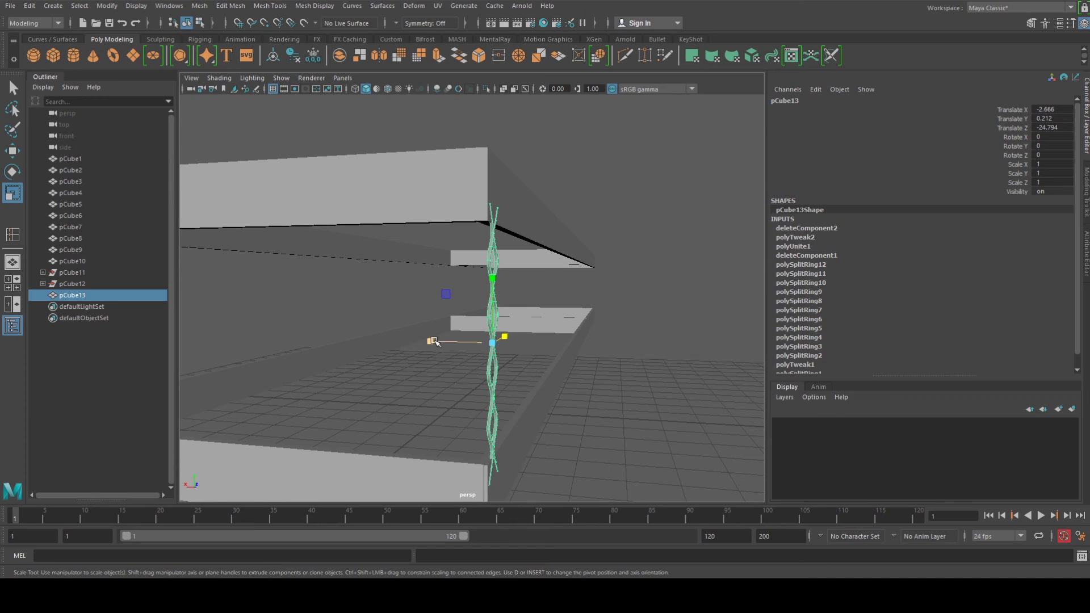
pyautogui.moveTo(431, 341); pyautogui.dragTo(409, 329)
pyautogui.click(539, 254)
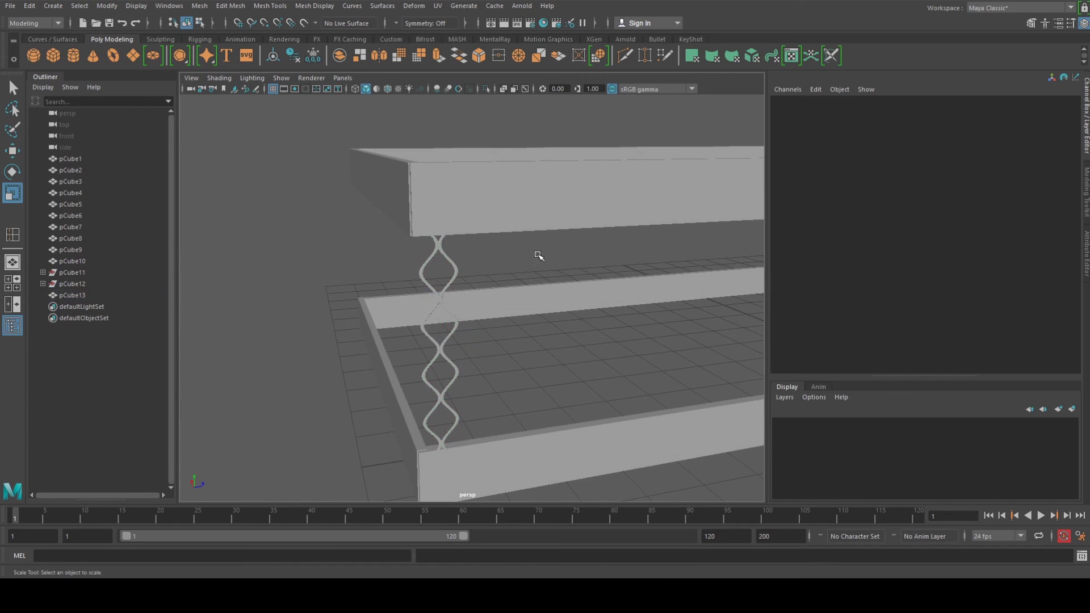
# Select the wavy rod pair at the frame's corner and open the Duplicate Special options
pyautogui.keyDown('alt'); pyautogui.moveTo(539, 253); pyautogui.dragTo(437, 310); pyautogui.keyUp('alt')
pyautogui.click(428, 322)
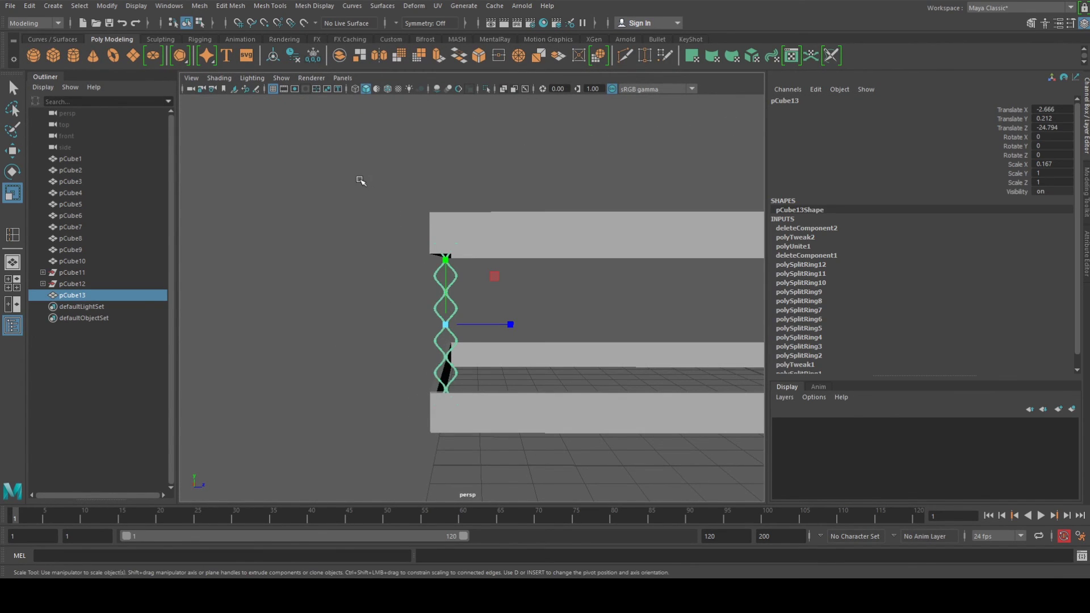
pyautogui.press('w')
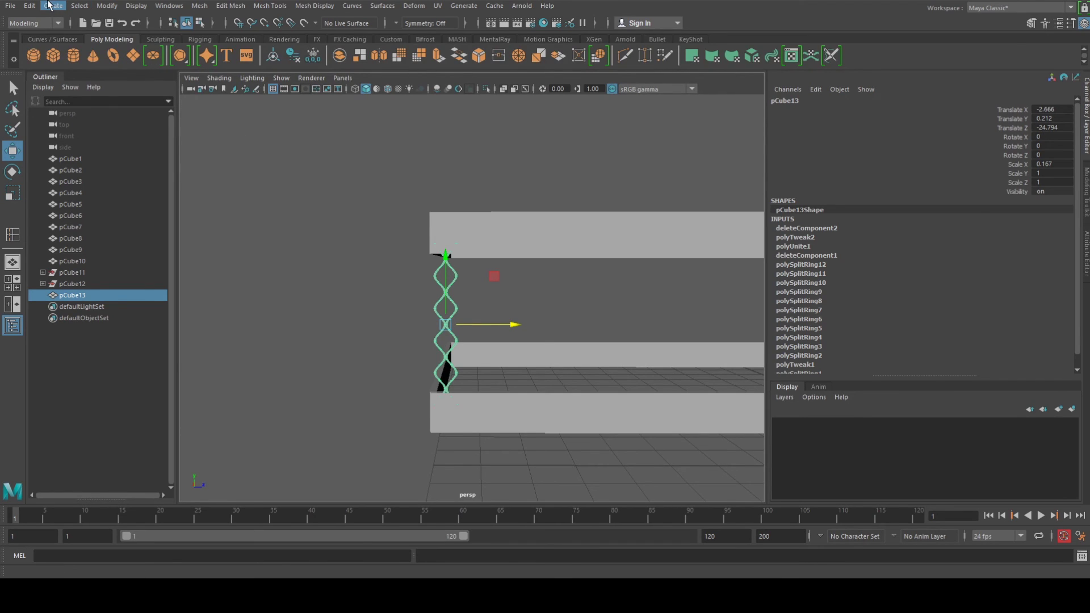
pyautogui.click(29, 6)
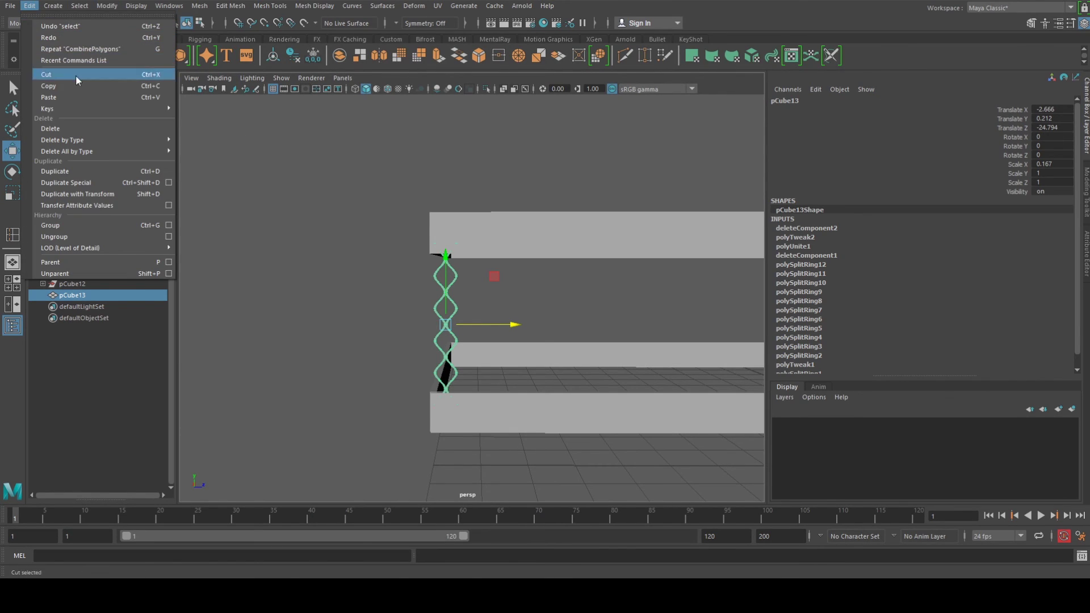
pyautogui.click(168, 183)
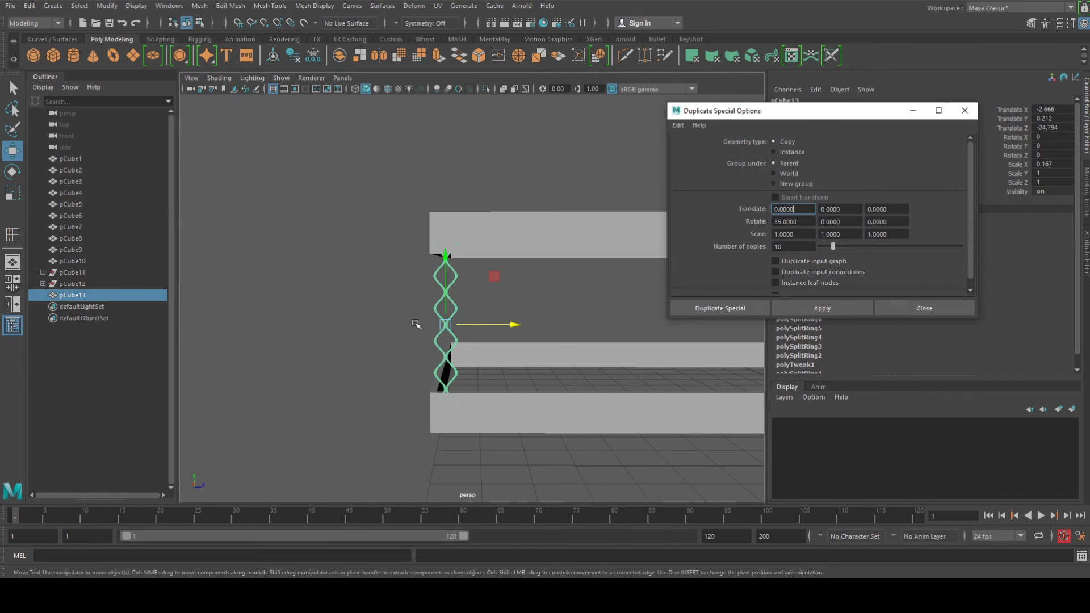
pyautogui.scroll(-5, 415, 324)
pyautogui.keyDown('alt'); pyautogui.moveTo(440, 366); pyautogui.dragTo(378, 396, button='middle'); pyautogui.keyUp('alt')
pyautogui.scroll(-1, 377, 395)
pyautogui.scroll(-3, 396, 395)
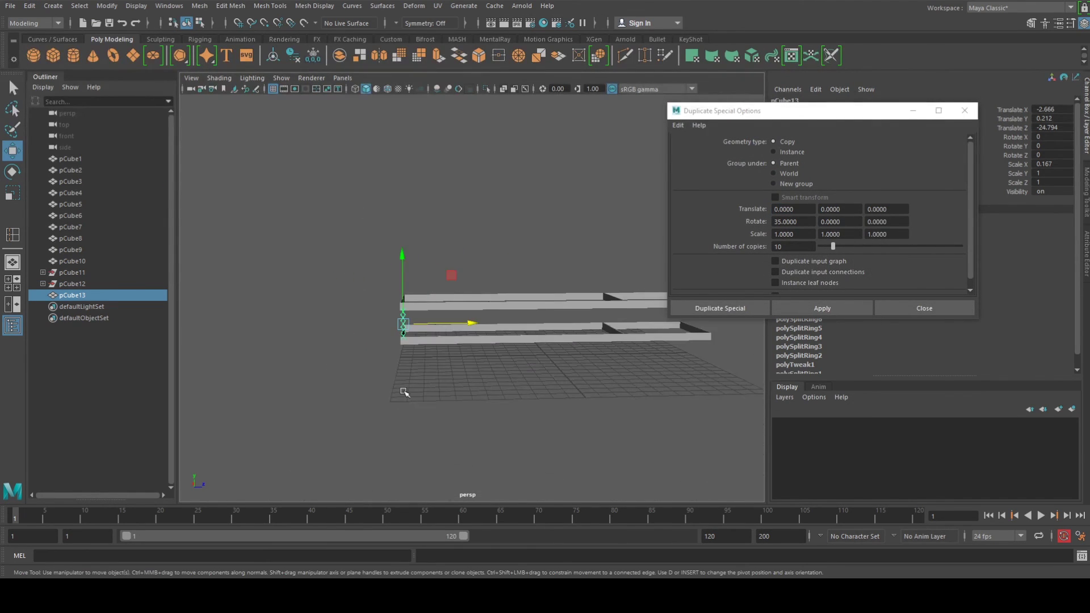
pyautogui.keyDown('alt'); pyautogui.moveTo(404, 392); pyautogui.dragTo(425, 396); pyautogui.keyUp('alt')
pyautogui.keyDown('alt'); pyautogui.moveTo(608, 366); pyautogui.dragTo(575, 370, button='middle'); pyautogui.keyUp('alt')
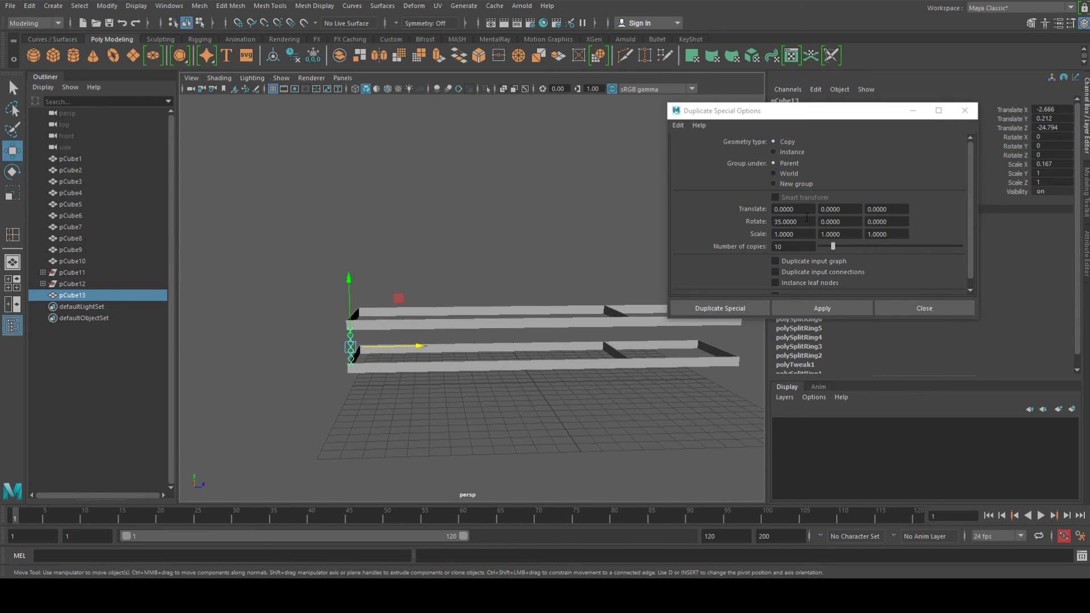
pyautogui.scroll(4, 454, 321)
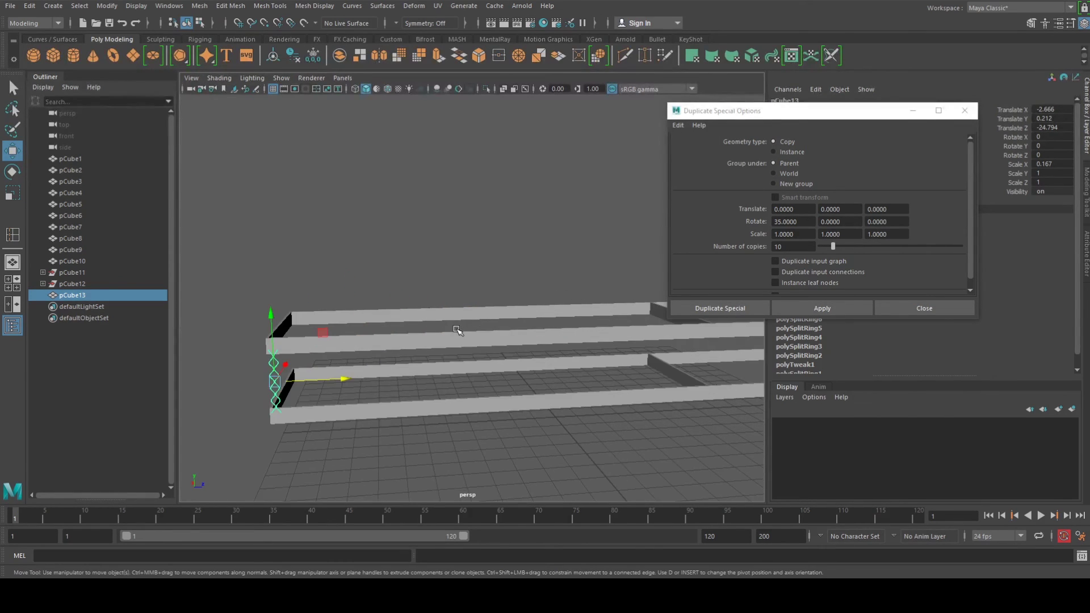
pyautogui.keyDown('alt'); pyautogui.moveTo(263, 431); pyautogui.dragTo(210, 492); pyautogui.keyUp('alt')
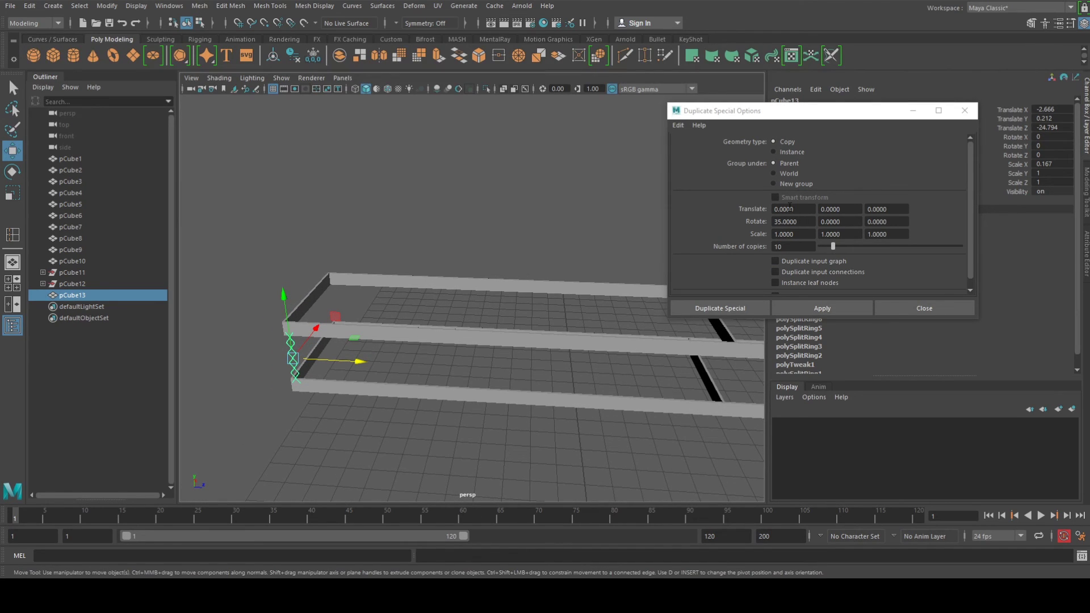
# Set Duplicate Special to translate 0.321 in Z, rotate 0 in X and make 40 copies
pyautogui.click(889, 209)
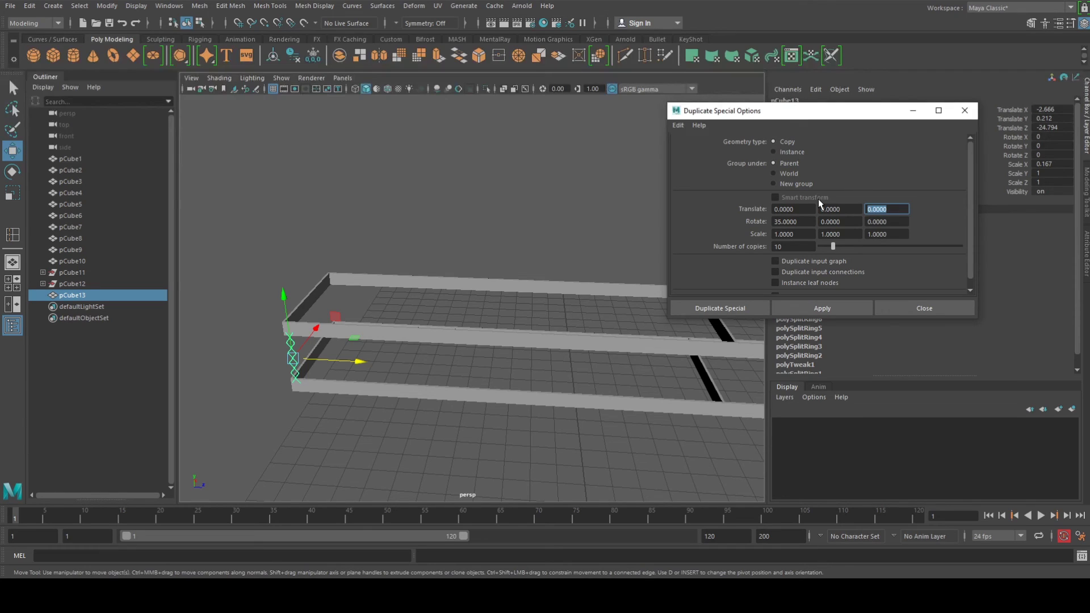
pyautogui.write('.321')
pyautogui.click(846, 222)
pyautogui.scroll(-5, 554, 335)
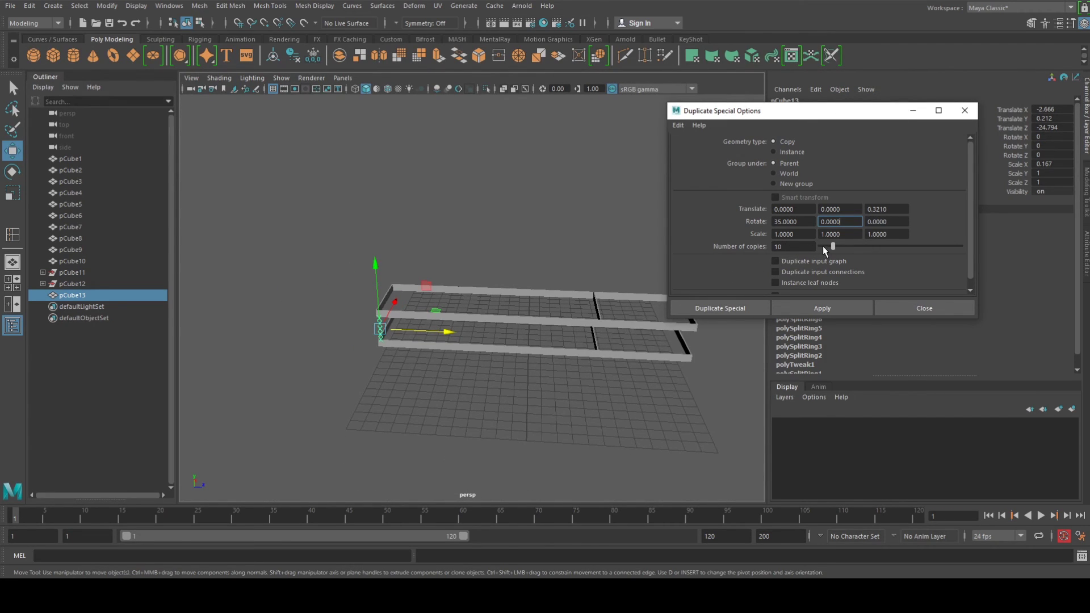
pyautogui.doubleClick(801, 246)
pyautogui.write('40')
pyautogui.click(774, 233)
pyautogui.moveTo(801, 222); pyautogui.dragTo(741, 223)
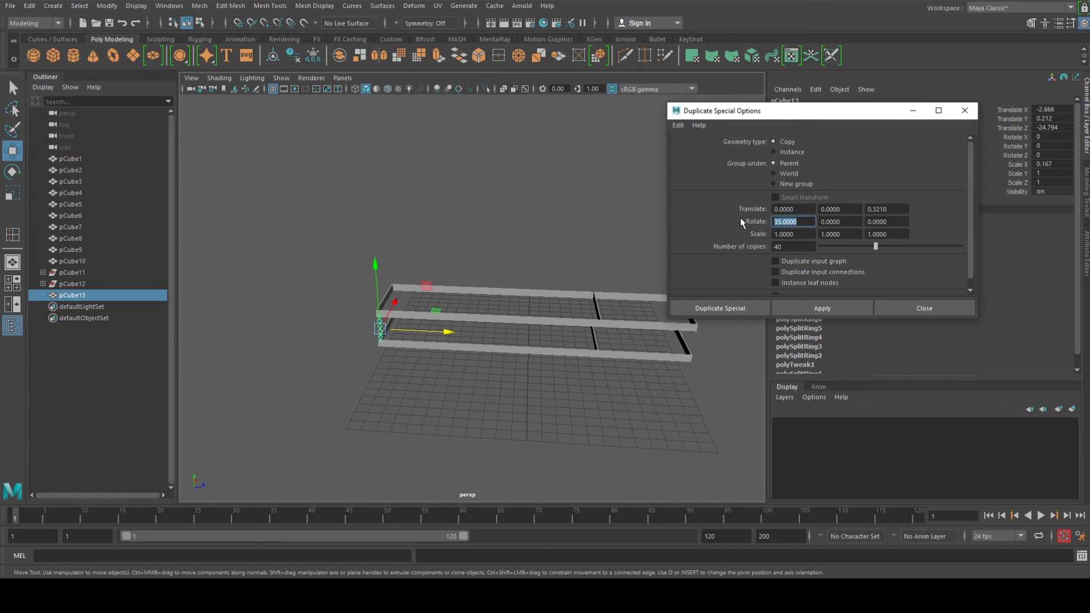
pyautogui.write('0')
pyautogui.click(897, 223)
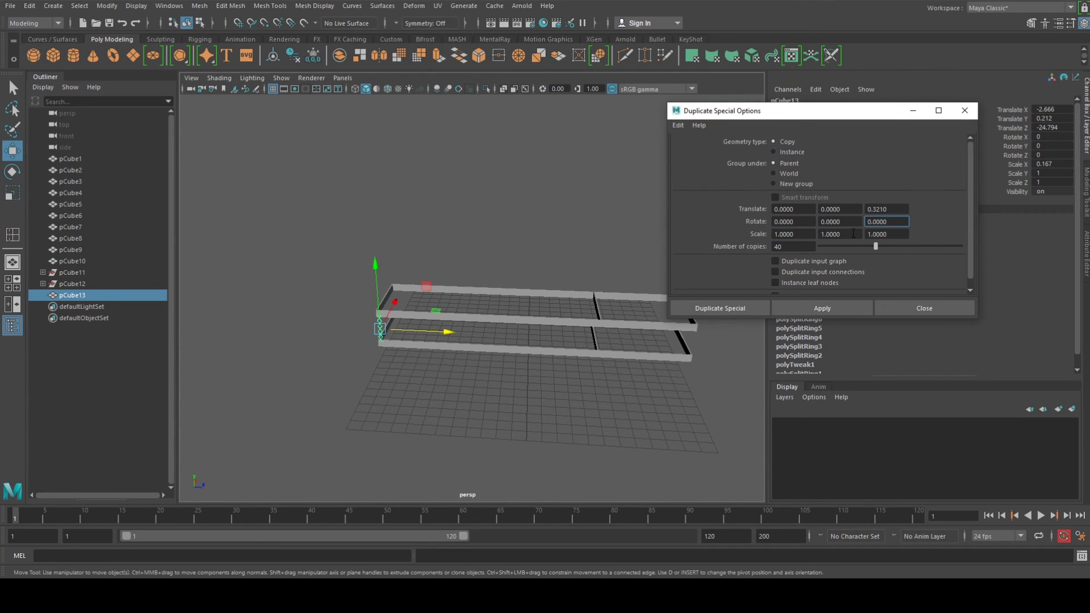
# Try duplicating the wavy pair 40 times along the frame's long side and undo the duplication
pyautogui.click(783, 312)
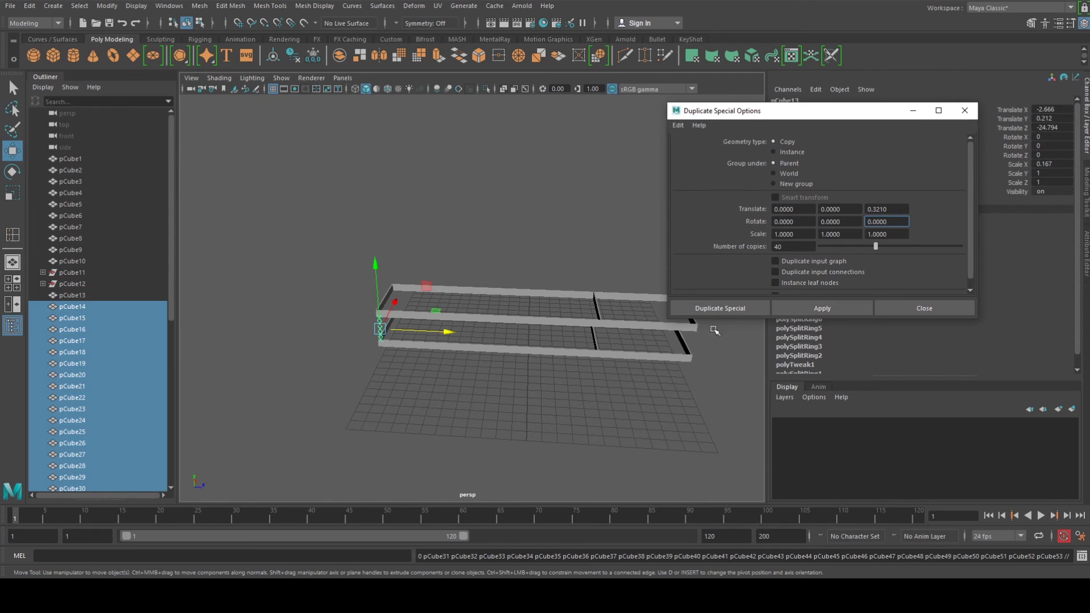
pyautogui.scroll(7, 527, 363)
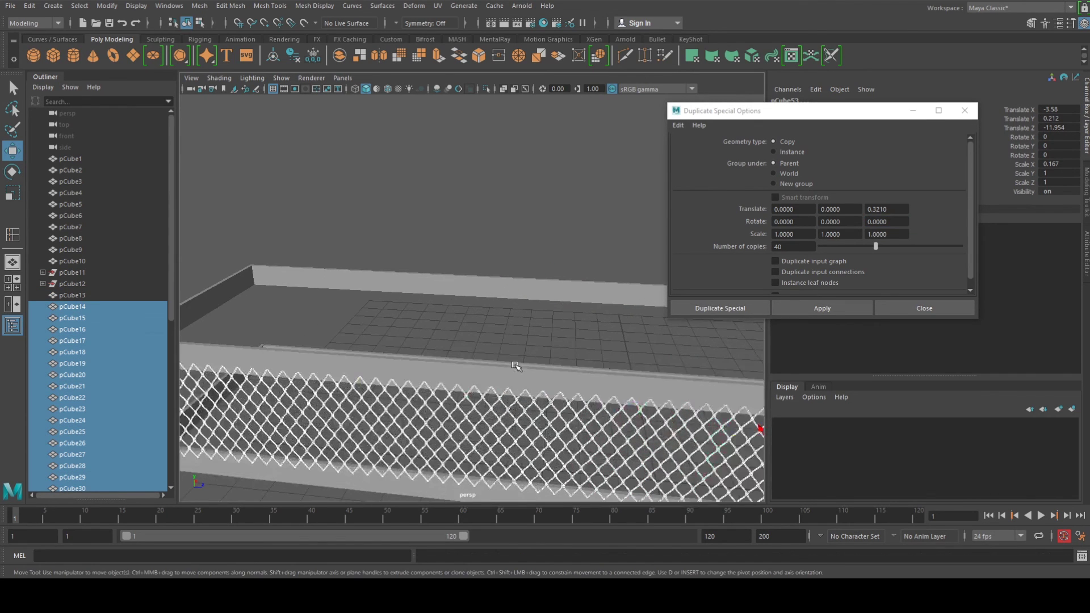
pyautogui.keyDown('alt'); pyautogui.moveTo(496, 387); pyautogui.dragTo(526, 316); pyautogui.keyUp('alt')
pyautogui.scroll(-5, 526, 317)
pyautogui.moveTo(462, 340)
pyautogui.keyDown('alt'); pyautogui.mouseDown()
pyautogui.moveTo(526, 316)
pyautogui.moveTo(456, 322)
pyautogui.moveTo(472, 346)
pyautogui.mouseUp(); pyautogui.keyUp('alt')
pyautogui.scroll(-5, 512, 348)
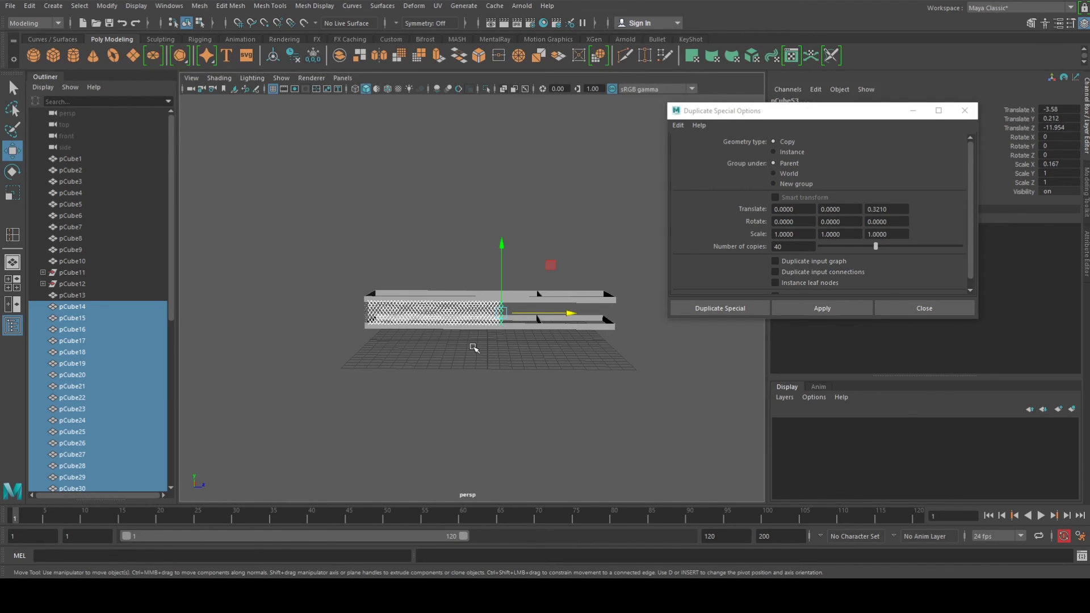
pyautogui.scroll(4, 475, 341)
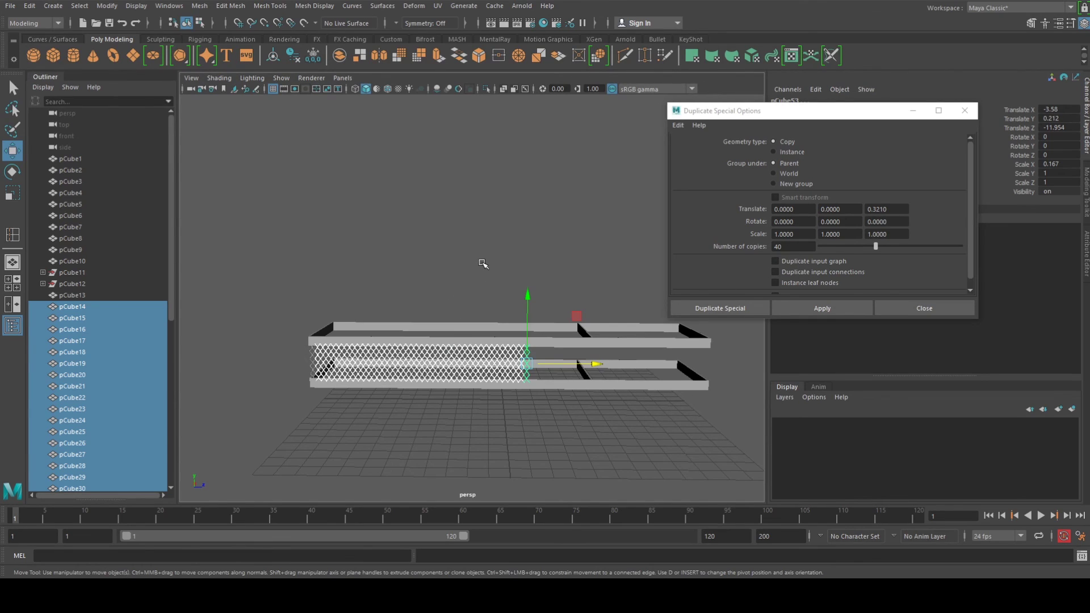
pyautogui.hotkey('ctrl', 'z')
pyautogui.hotkey('shift', 'z')
pyautogui.hotkey('ctrl', 'z')
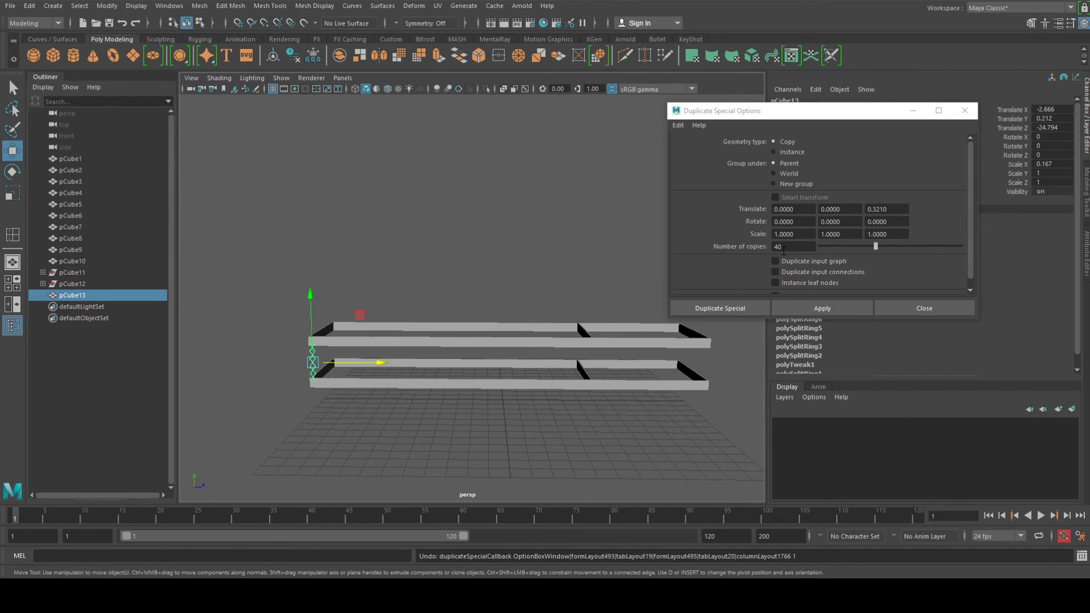
# Try the duplication along the frame's long side with 70 copies and undo it
pyautogui.click(784, 247)
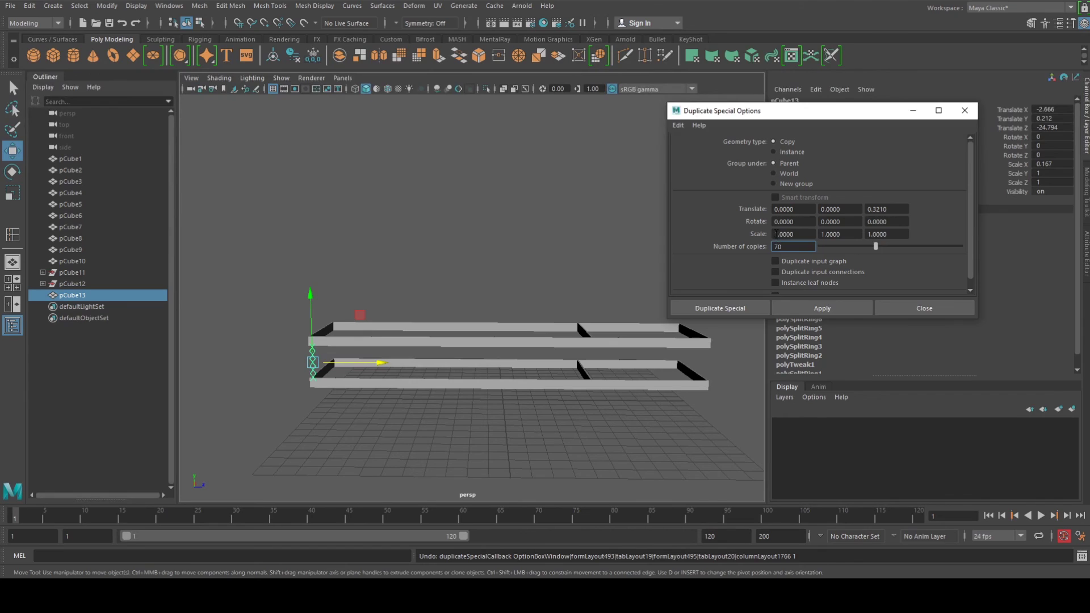
pyautogui.write('70')
pyautogui.press('Tab')
pyautogui.click(781, 309)
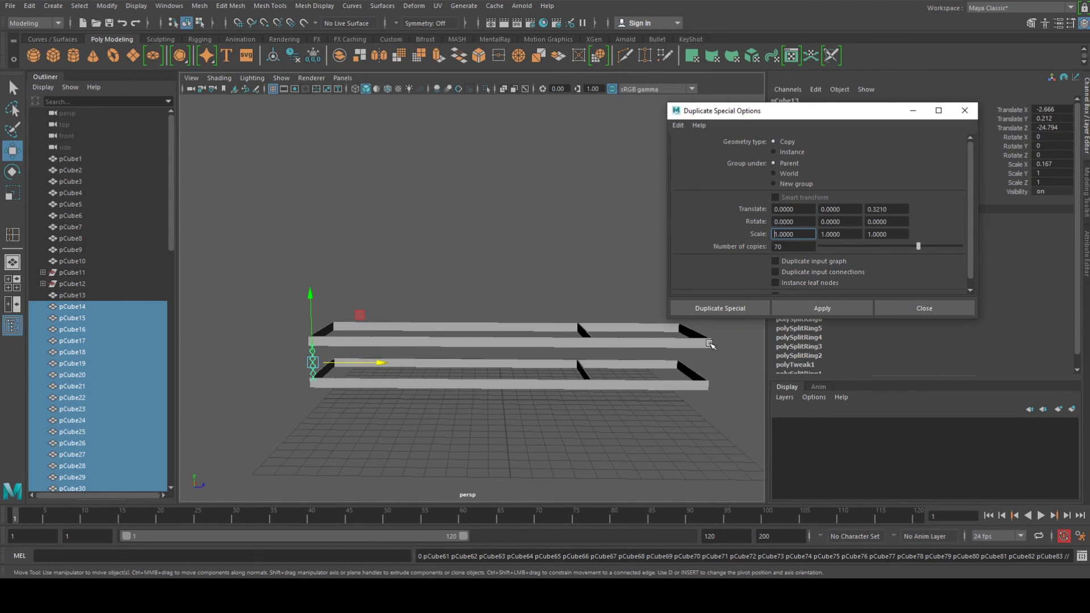
pyautogui.hotkey('ctrl', 'shift', 'd')
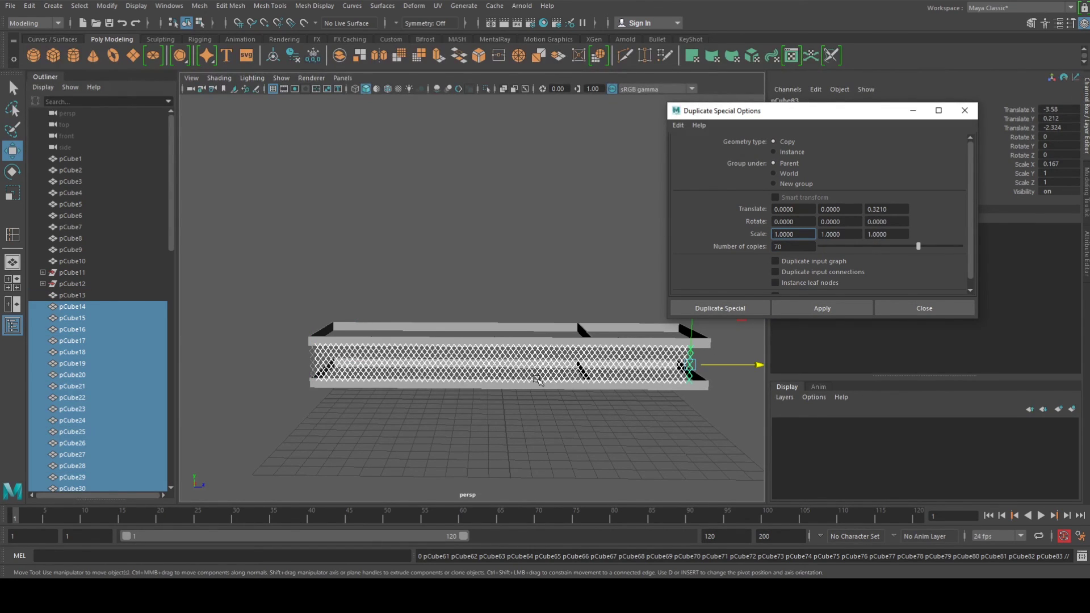
pyautogui.hotkey('ctrl', 'z')
pyautogui.hotkey('shift', 'z')
pyautogui.hotkey('ctrl', 'z')
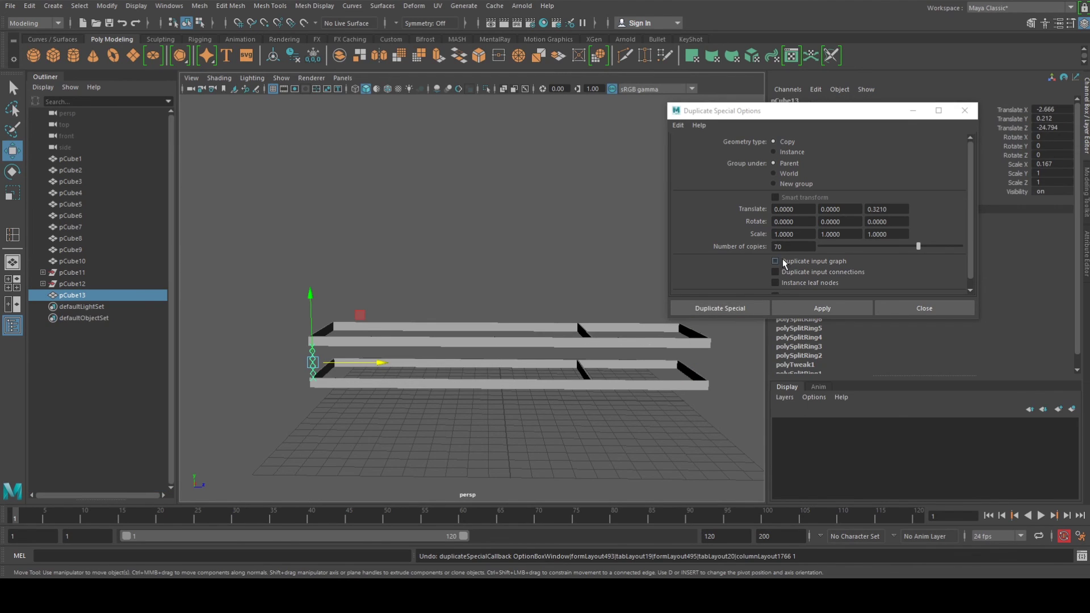
# Set the number of copies to 75 and duplicate the wavy pair along the frame's full long side
pyautogui.click(777, 236)
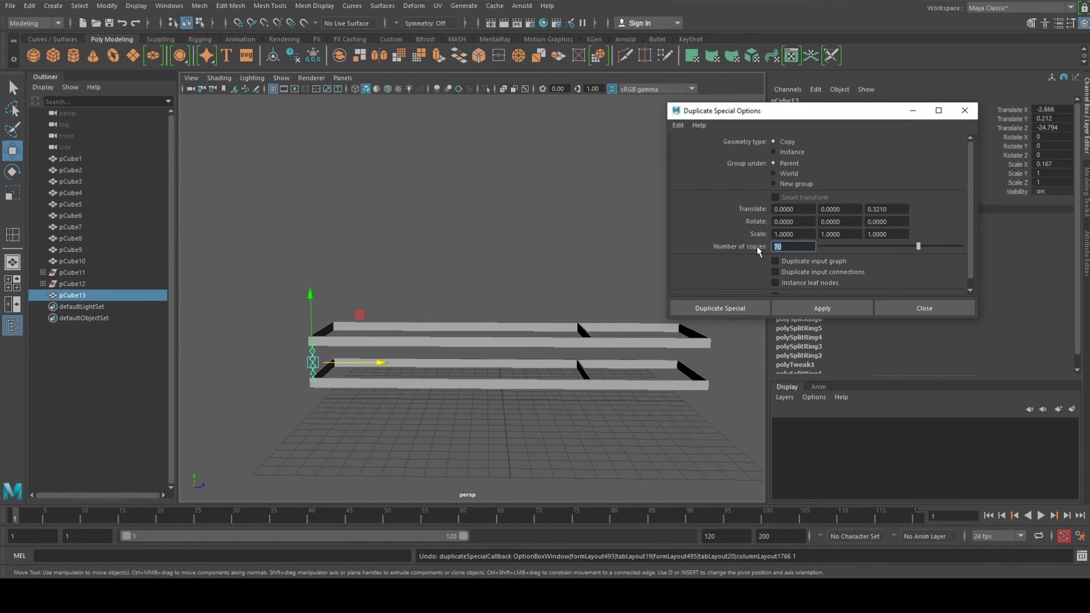
pyautogui.click(793, 314)
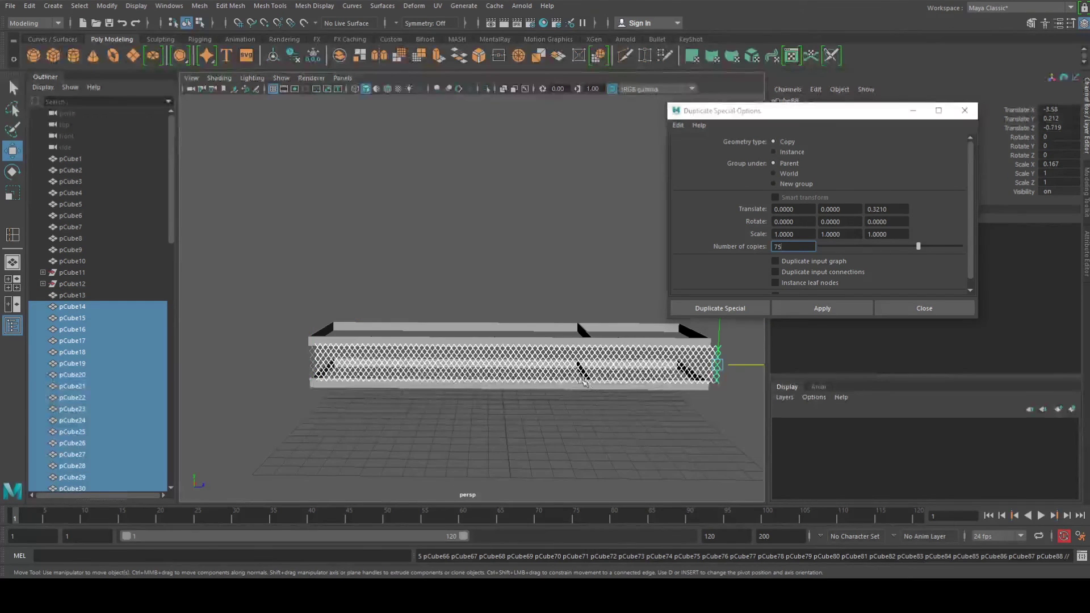
pyautogui.scroll(10, 476, 367)
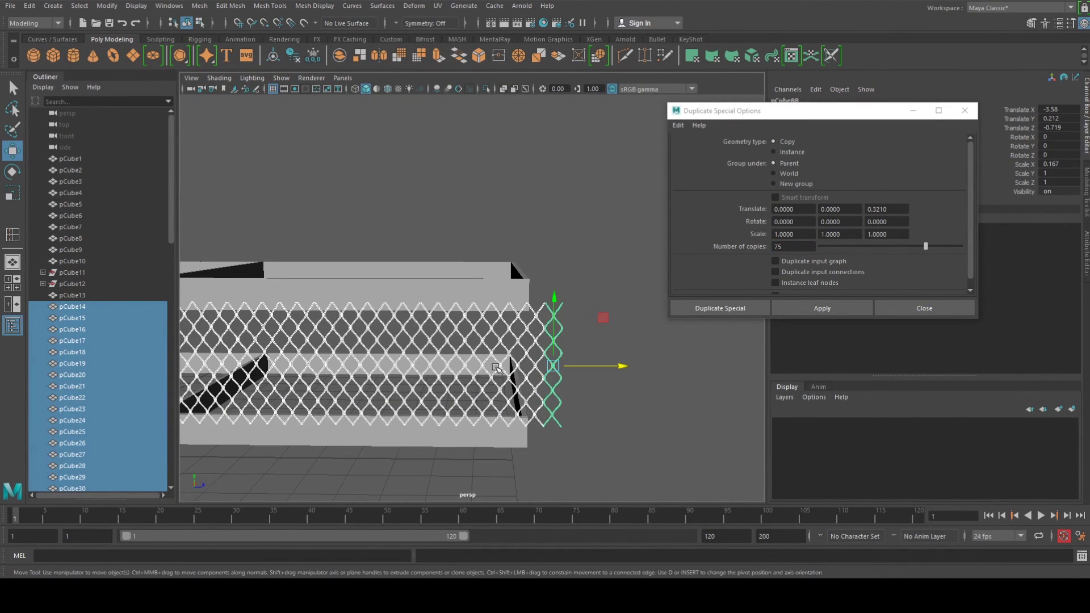
pyautogui.keyDown('alt'); pyautogui.moveTo(497, 368); pyautogui.dragTo(478, 358, button='middle'); pyautogui.keyUp('alt')
pyautogui.keyDown('alt'); pyautogui.moveTo(476, 350); pyautogui.dragTo(486, 242); pyautogui.keyUp('alt')
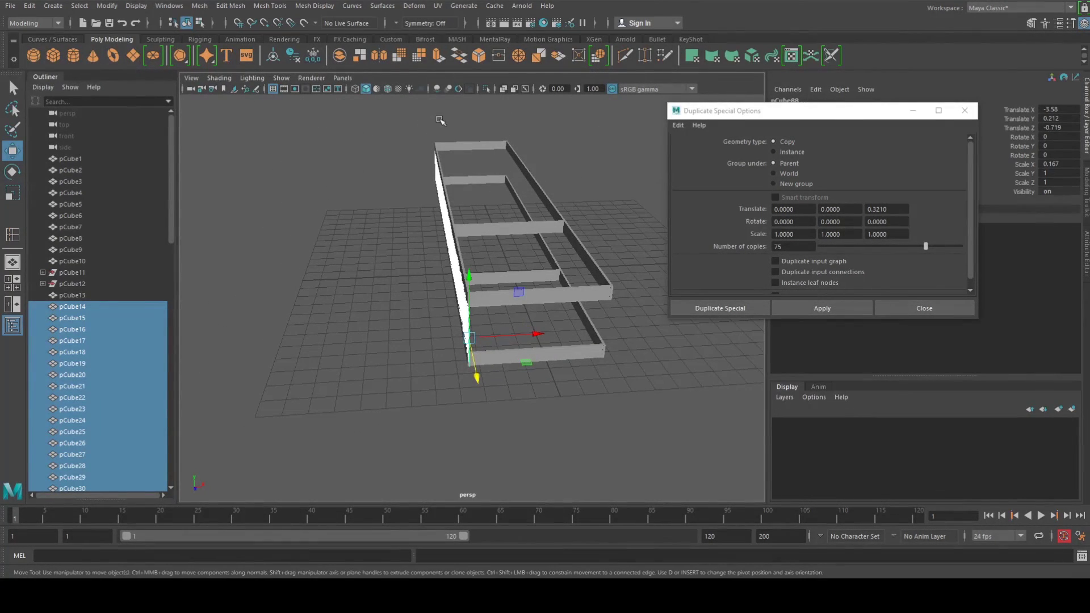
pyautogui.keyDown('alt'); pyautogui.moveTo(389, 122); pyautogui.dragTo(491, 367); pyautogui.keyUp('alt')
pyautogui.scroll(5, 490, 367)
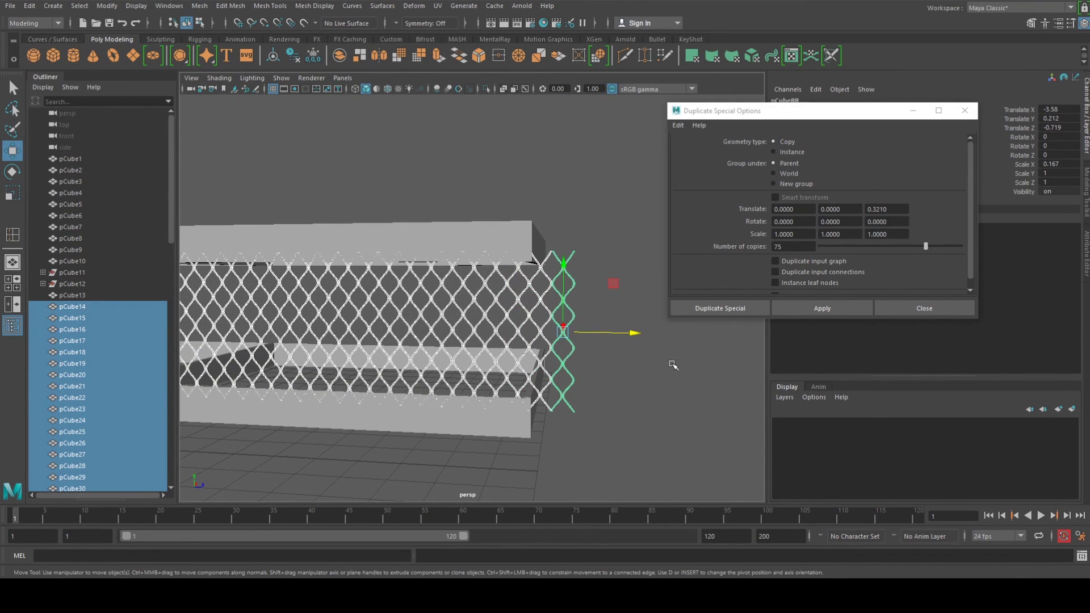
# Combine the duplicated wavy pairs into a single mesh and deselect it
pyautogui.click(198, 6)
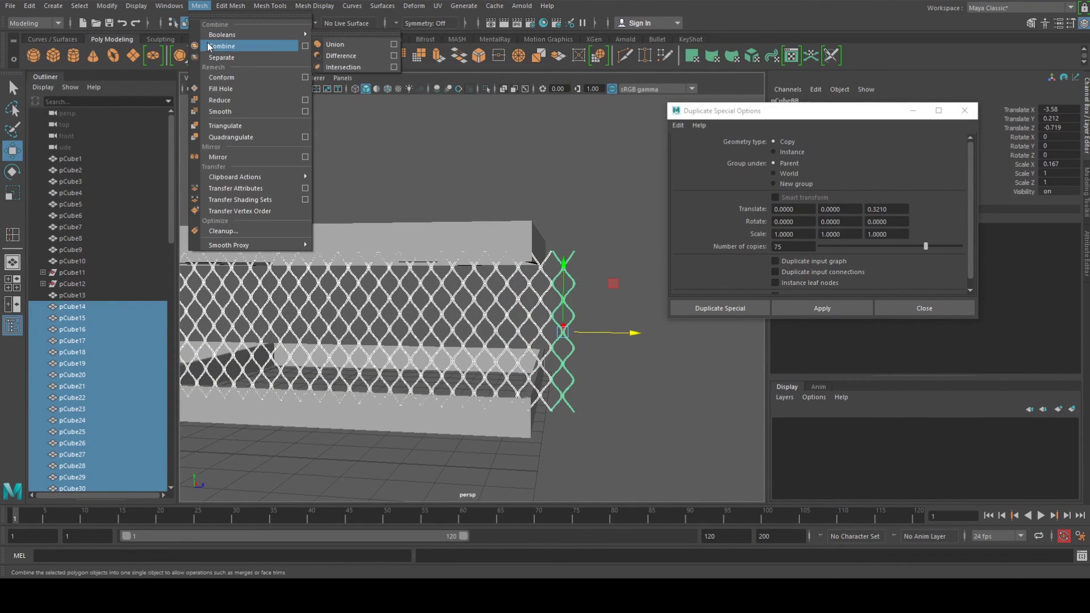
pyautogui.click(214, 46)
pyautogui.click(536, 188)
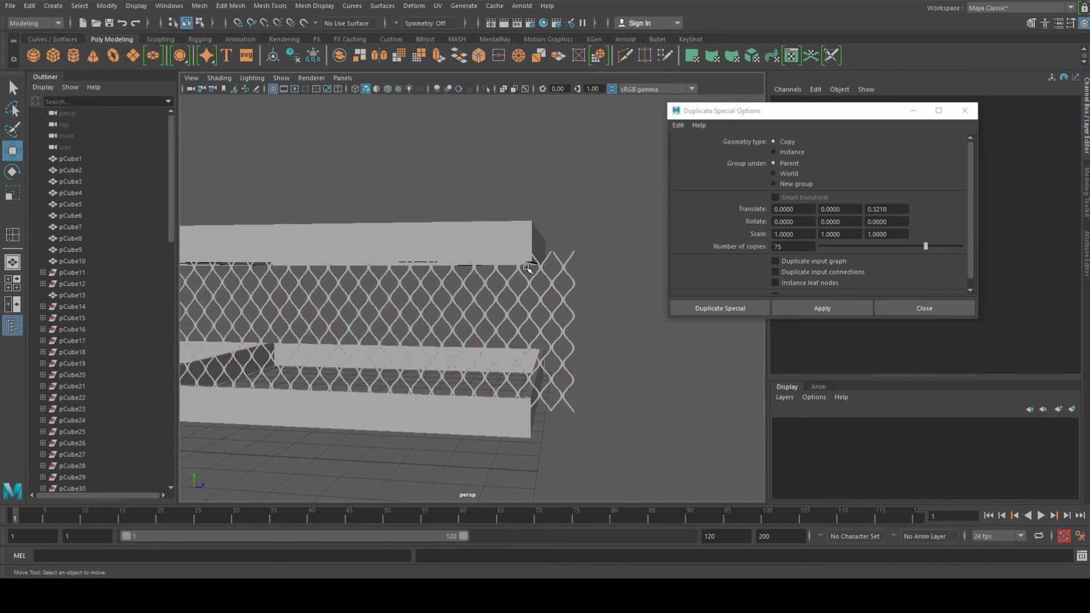
# Move the combined wavy mesh inward along X so it sits between the two tiers' long beams
pyautogui.click(532, 253)
pyautogui.keyDown('alt'); pyautogui.moveTo(496, 283); pyautogui.dragTo(385, 282); pyautogui.keyUp('alt')
pyautogui.click(463, 297)
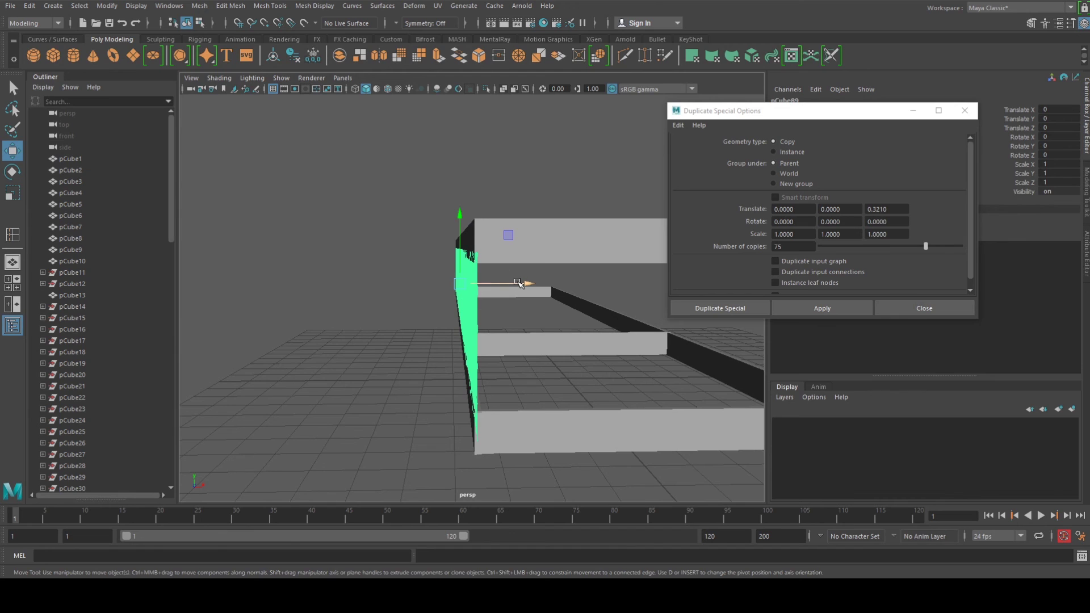
pyautogui.moveTo(518, 282); pyautogui.dragTo(561, 290)
# Delete the surplus wavy rods of the combined mesh that overhang the frame's end
pyautogui.moveTo(558, 252); pyautogui.dragTo(559, 291, button='right')
pyautogui.scroll(4, 560, 291)
pyautogui.keyDown('alt'); pyautogui.moveTo(635, 260); pyautogui.dragTo(587, 265, button='middle'); pyautogui.keyUp('alt')
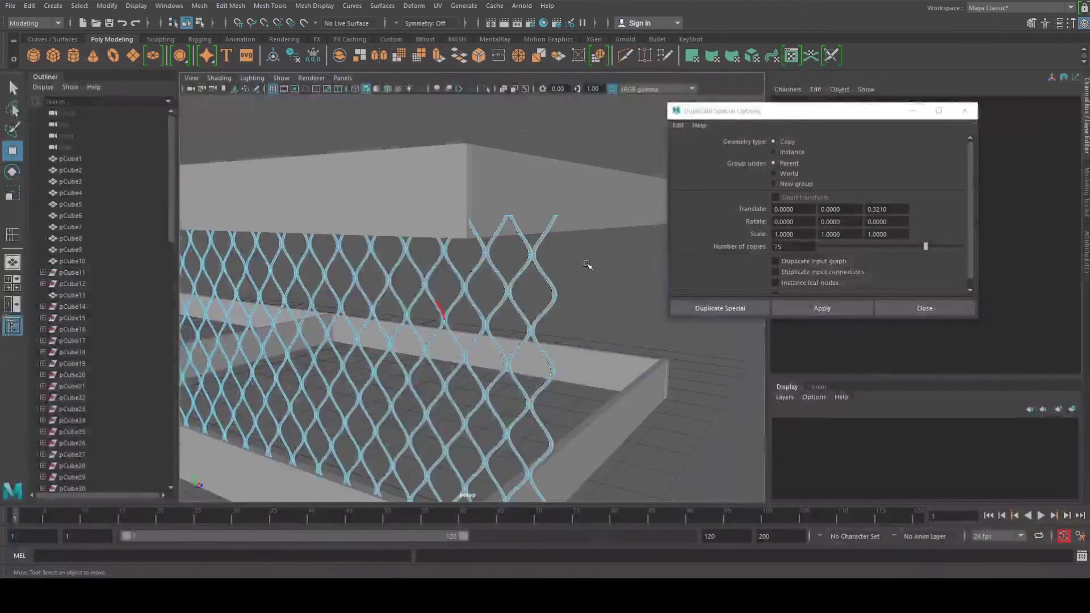
pyautogui.click(539, 268)
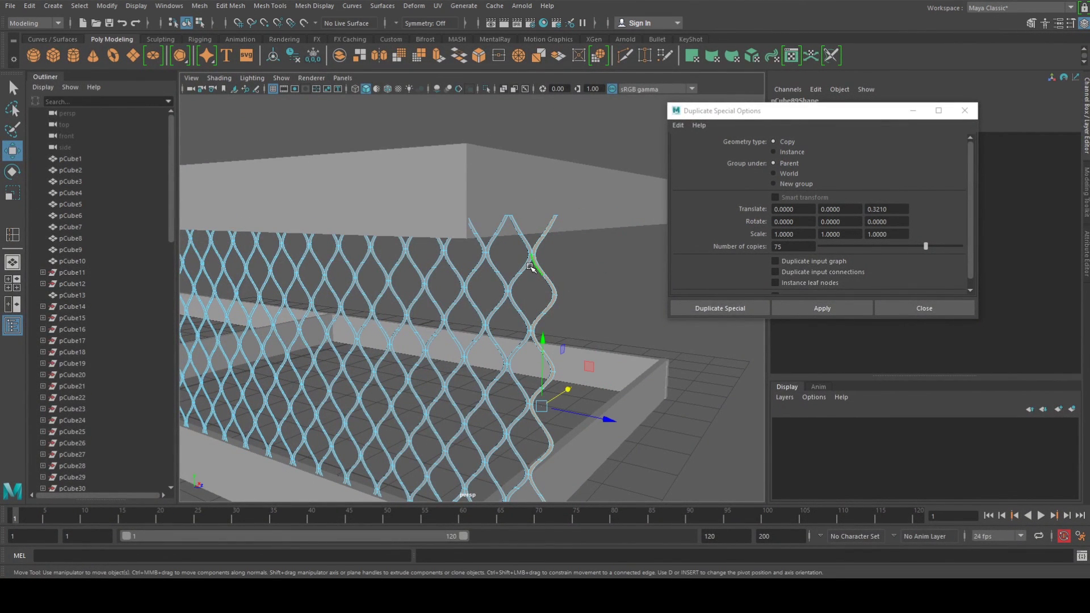
pyautogui.press('Delete')
pyautogui.doubleClick(522, 268)
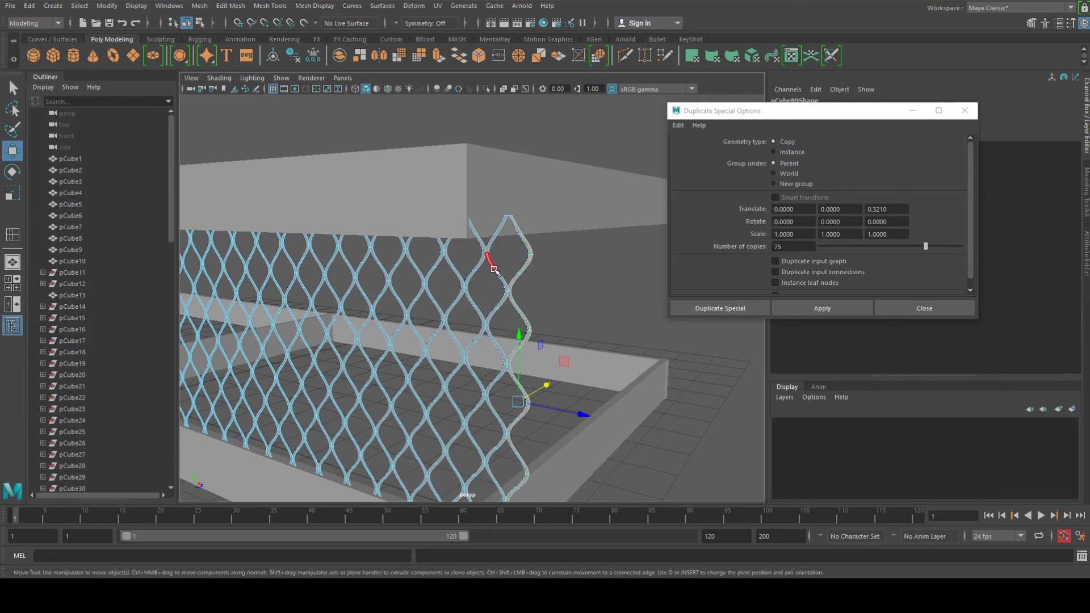
pyautogui.hotkey('ctrl', 'z')
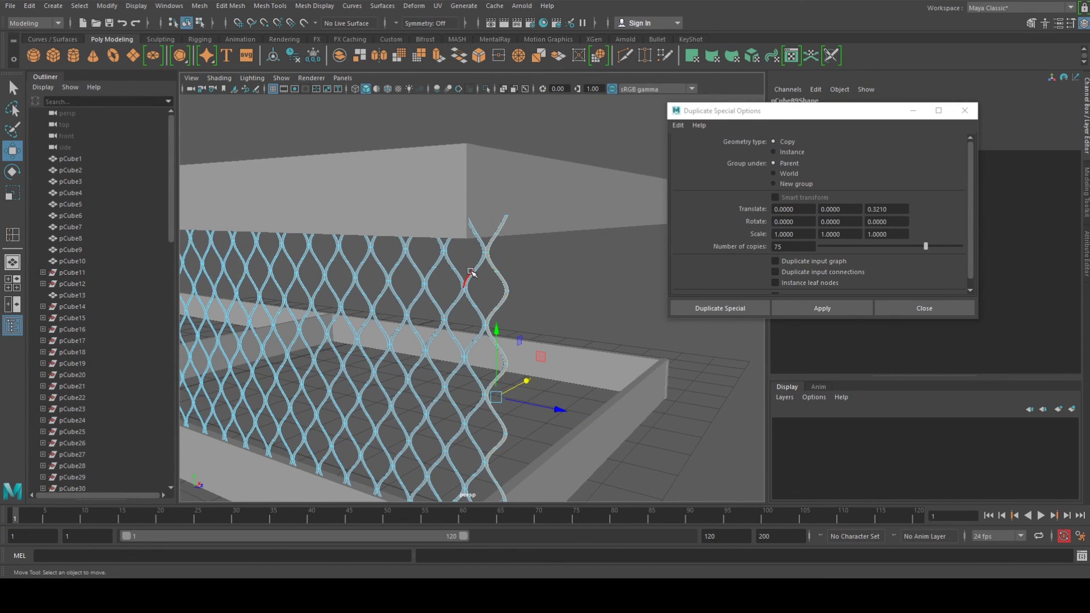
pyautogui.hotkey('ctrl', 'z')
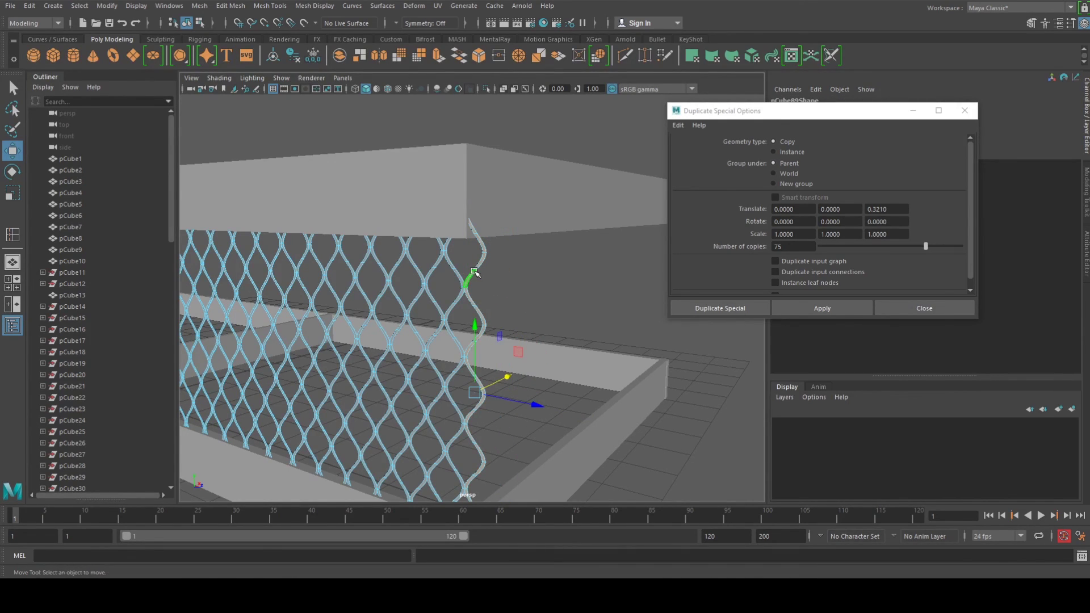
pyautogui.press('Delete')
pyautogui.scroll(-8, 477, 309)
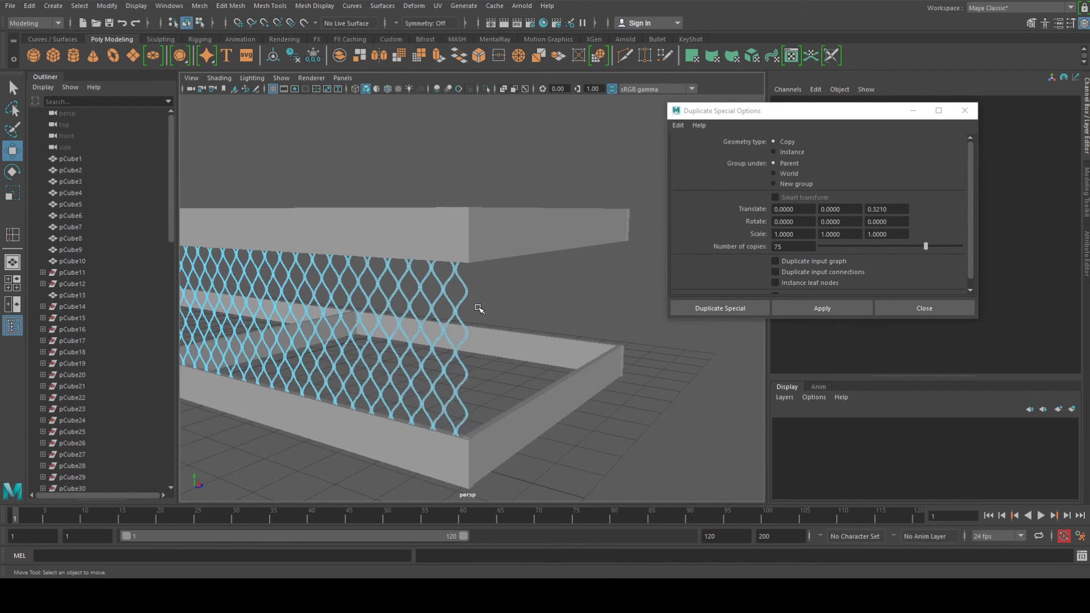
# Return the long mesh to object mode, duplicate it and move the copy along X to the frame's opposite long side
pyautogui.keyDown('alt'); pyautogui.moveTo(415, 314); pyautogui.dragTo(465, 359, button='middle'); pyautogui.keyUp('alt')
pyautogui.keyDown('alt'); pyautogui.moveTo(420, 346); pyautogui.dragTo(417, 335); pyautogui.keyUp('alt')
pyautogui.rightClick(418, 334)
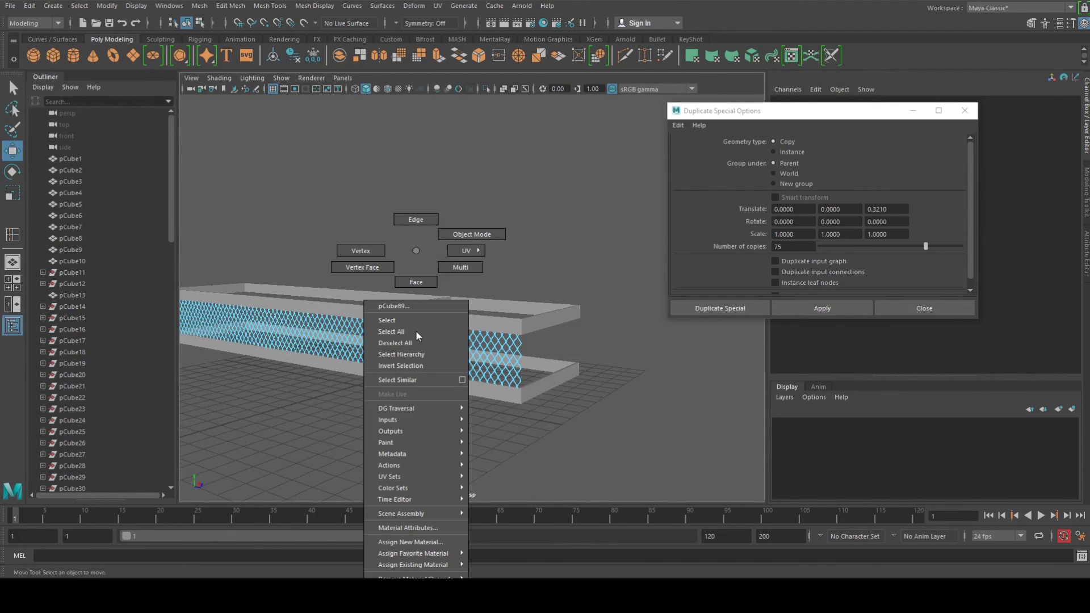
pyautogui.click(478, 235)
pyautogui.keyDown('alt'); pyautogui.moveTo(431, 371); pyautogui.dragTo(280, 372); pyautogui.keyUp('alt')
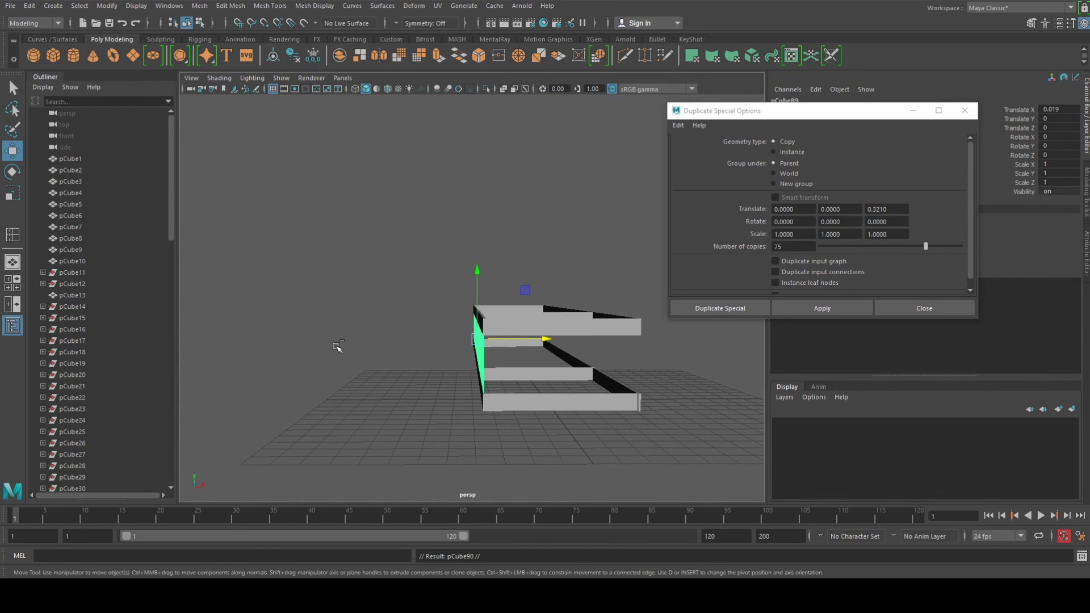
pyautogui.moveTo(529, 347); pyautogui.dragTo(639, 342)
pyautogui.press('f')
pyautogui.keyDown('alt'); pyautogui.moveTo(569, 345); pyautogui.dragTo(669, 330); pyautogui.keyUp('alt')
pyautogui.click(464, 337)
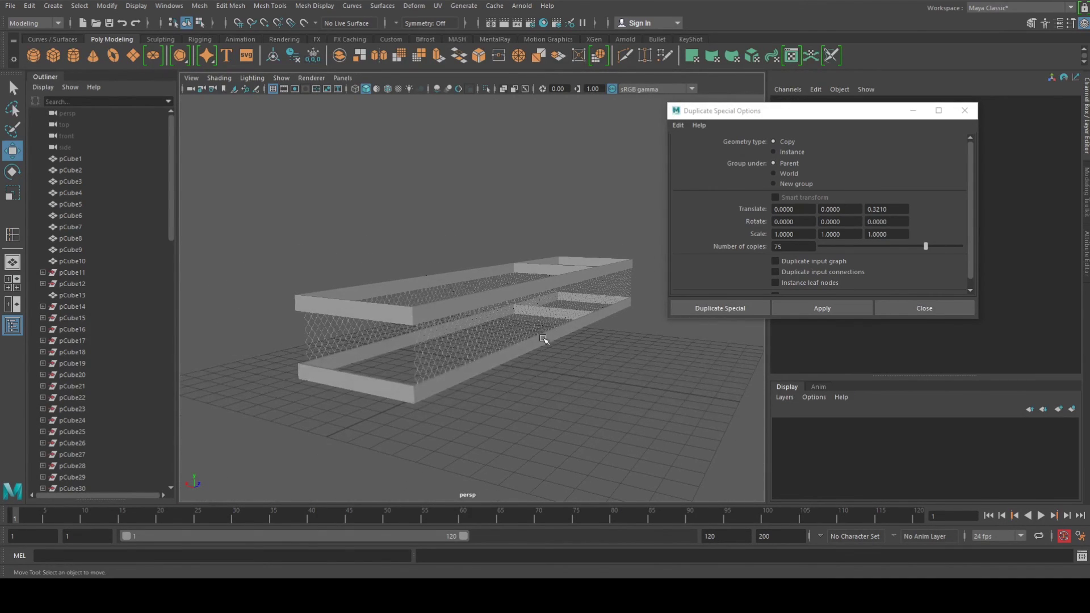
# Duplicate the second long mesh and move the copy to Translate X 2.811 and Z -11.229, across the frame's end
pyautogui.click(369, 332)
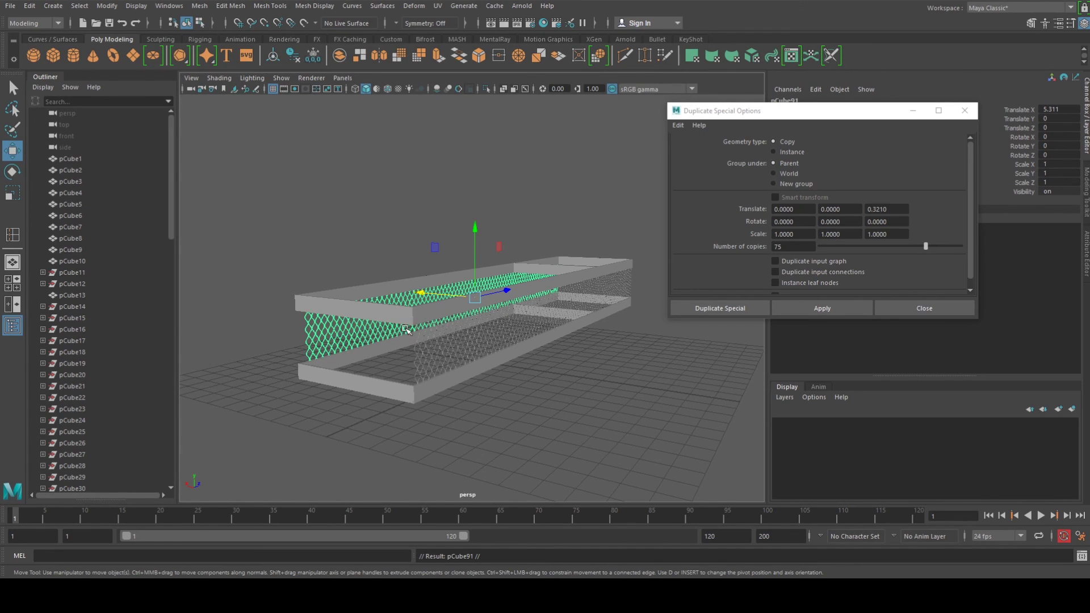
pyautogui.keyDown('alt'); pyautogui.moveTo(405, 328); pyautogui.dragTo(457, 291); pyautogui.keyUp('alt')
pyautogui.scroll(-5, 541, 296)
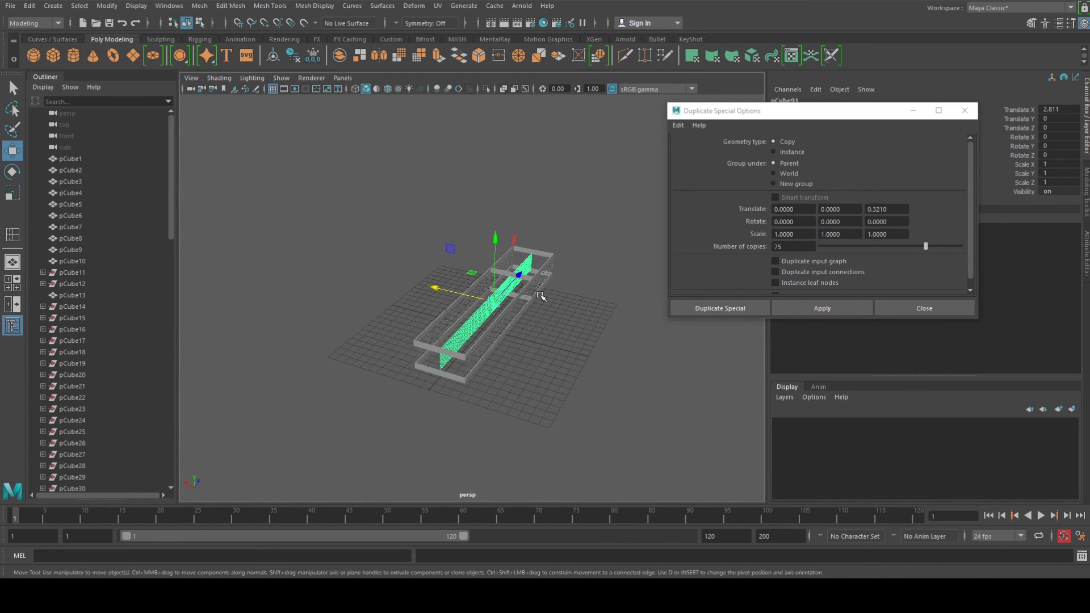
pyautogui.moveTo(520, 273); pyautogui.dragTo(499, 314, button='middle')
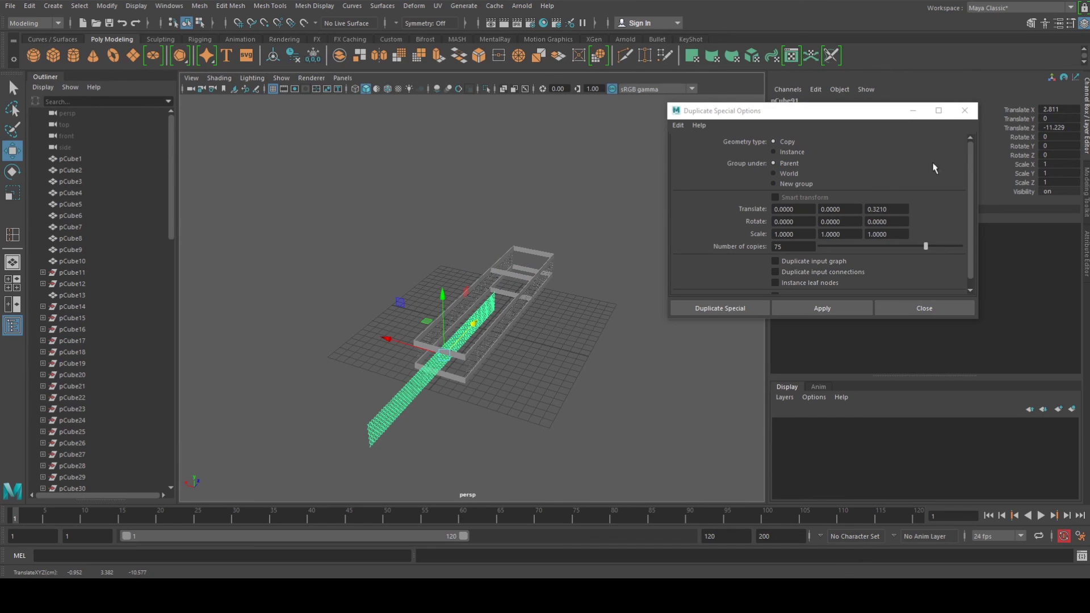
# Rotate the copied mesh 90 degrees about Y and move it along Z between the short end beams
pyautogui.click(1055, 146)
pyautogui.write('90')
pyautogui.press('Return')
pyautogui.scroll(5, 449, 348)
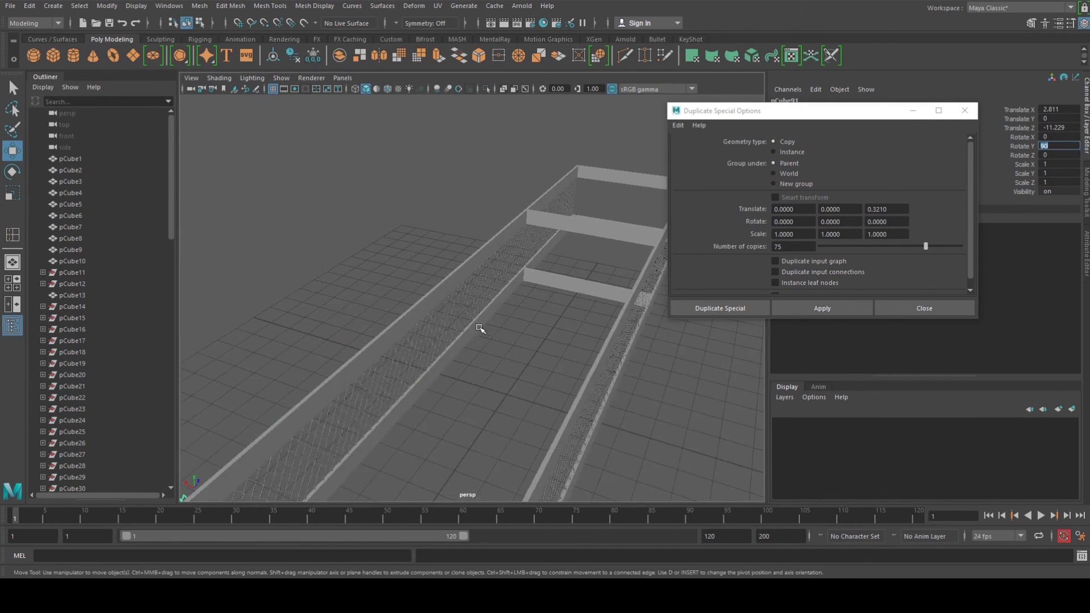
pyautogui.scroll(-4, 448, 347)
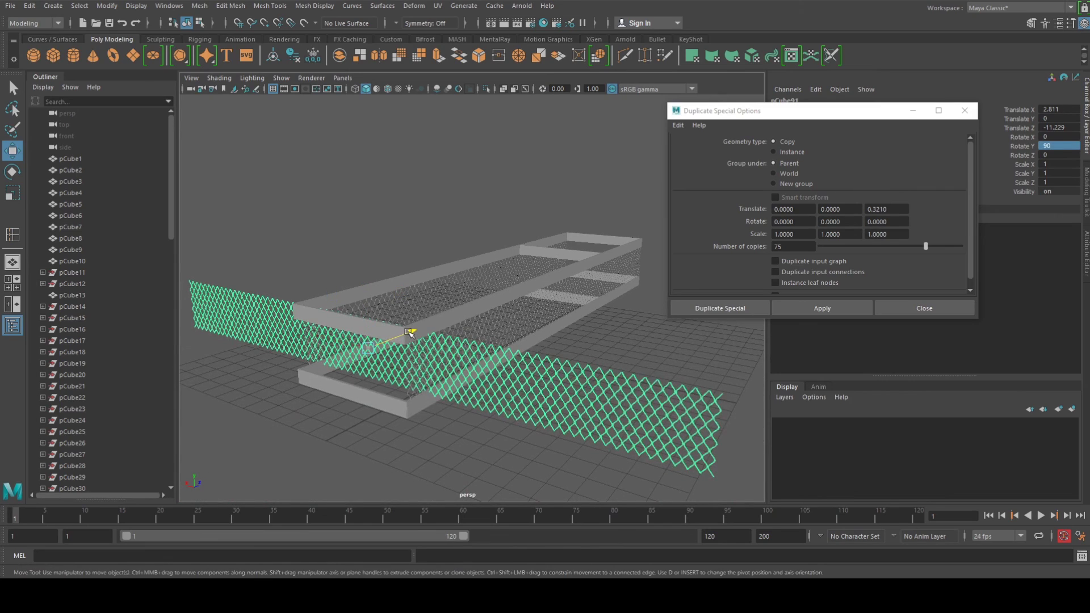
pyautogui.moveTo(410, 333); pyautogui.dragTo(359, 324)
pyautogui.scroll(-3, 372, 360)
pyautogui.moveTo(549, 305); pyautogui.dragTo(622, 306)
pyautogui.keyDown('alt'); pyautogui.moveTo(622, 307); pyautogui.dragTo(465, 318, button='middle'); pyautogui.keyUp('alt')
# Delete most of the rotated mesh's overhanging rods on one side of the frame by their faces
pyautogui.moveTo(507, 285); pyautogui.dragTo(499, 324, button='right')
pyautogui.scroll(-4, 437, 345)
pyautogui.keyDown('alt'); pyautogui.moveTo(459, 355); pyautogui.dragTo(600, 353); pyautogui.keyUp('alt')
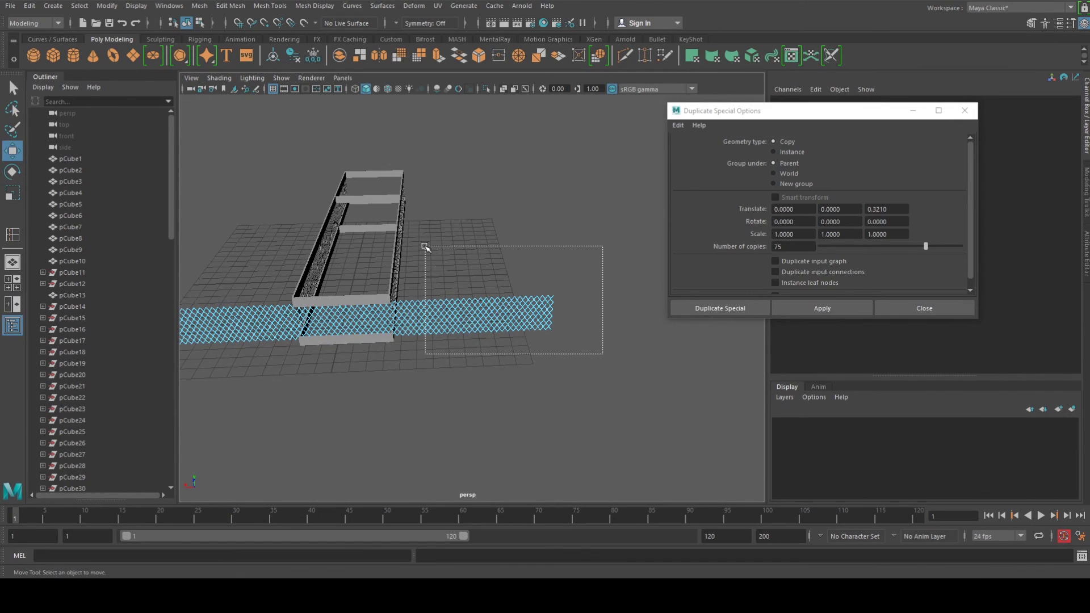
pyautogui.moveTo(416, 247); pyautogui.dragTo(416, 248)
pyautogui.press('Delete')
pyautogui.scroll(5, 413, 333)
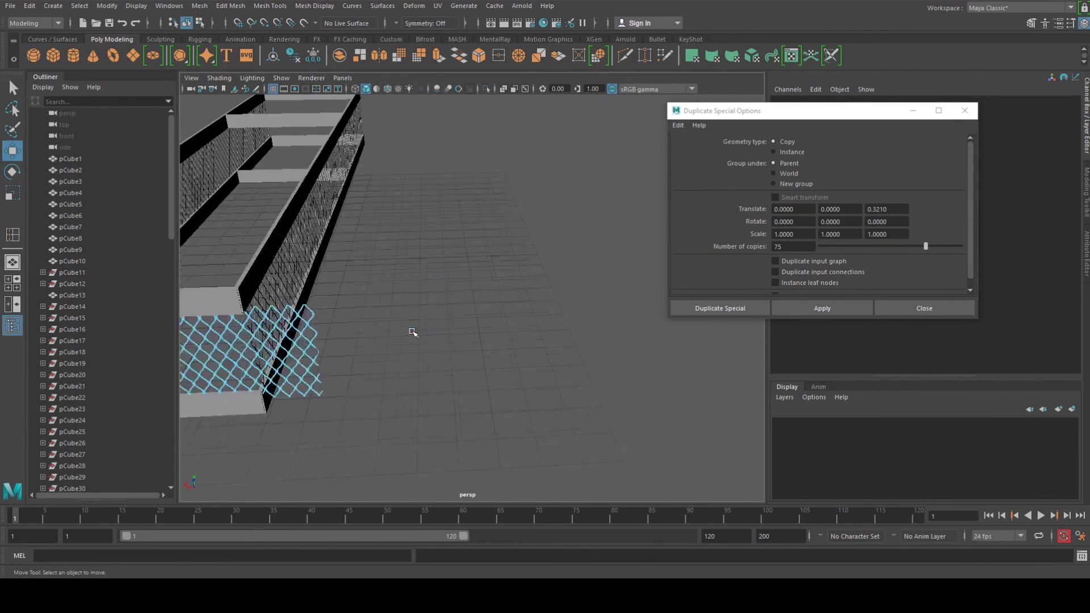
pyautogui.keyDown('alt'); pyautogui.moveTo(393, 375); pyautogui.dragTo(403, 370, button='middle'); pyautogui.keyUp('alt')
pyautogui.keyDown('alt'); pyautogui.moveTo(402, 370); pyautogui.dragTo(436, 336); pyautogui.keyUp('alt')
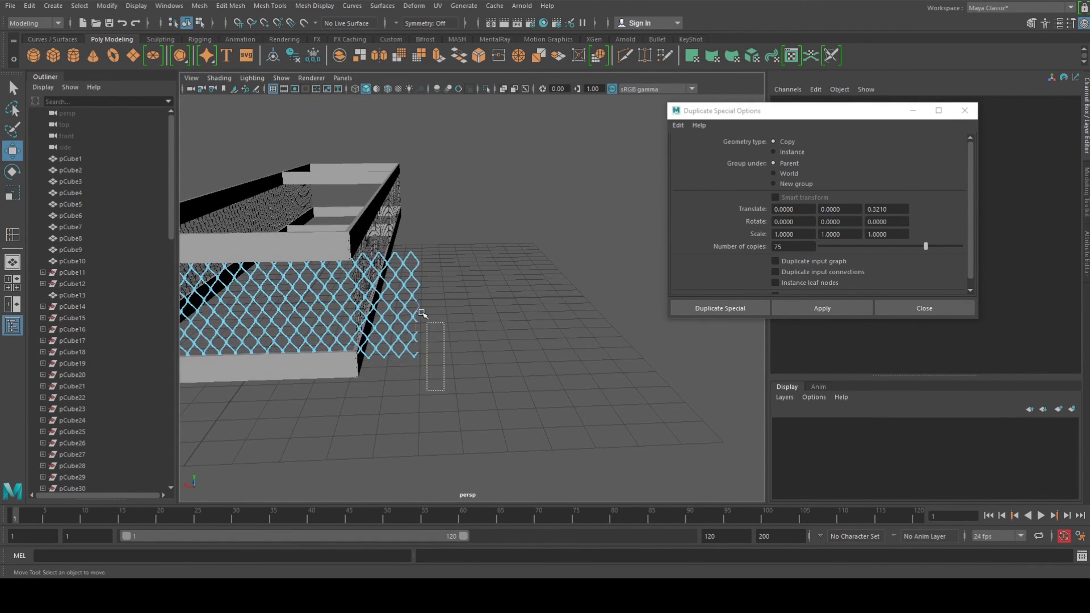
pyautogui.moveTo(392, 236); pyautogui.dragTo(391, 235)
pyautogui.press('Delete')
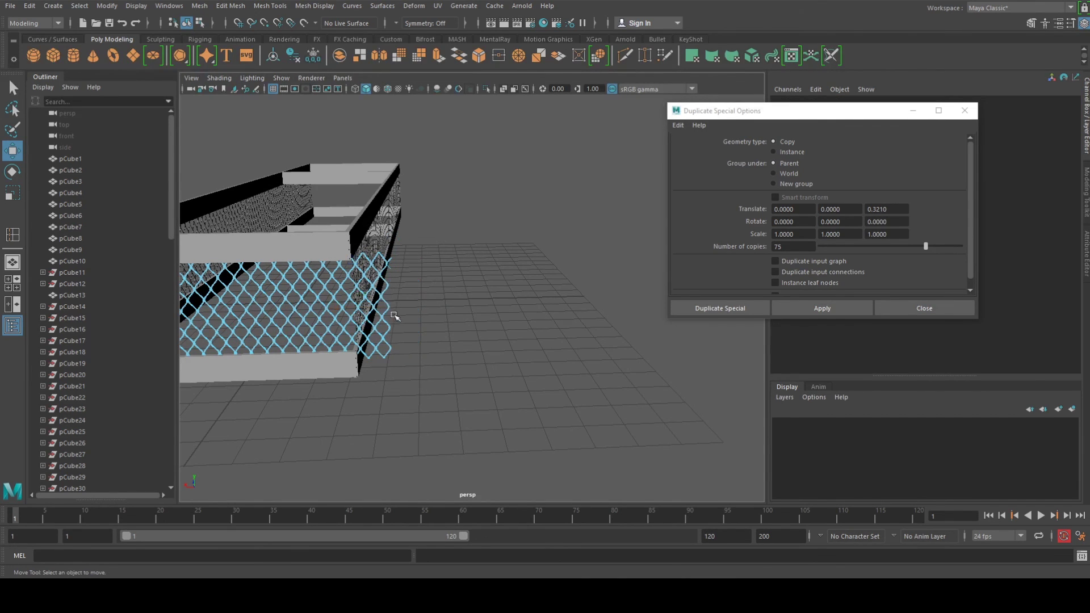
# Delete the two outermost individual wavy rods still overhanging that side of the end mesh
pyautogui.scroll(6, 393, 322)
pyautogui.keyDown('alt'); pyautogui.moveTo(392, 325); pyautogui.dragTo(501, 348, button='middle'); pyautogui.keyUp('alt')
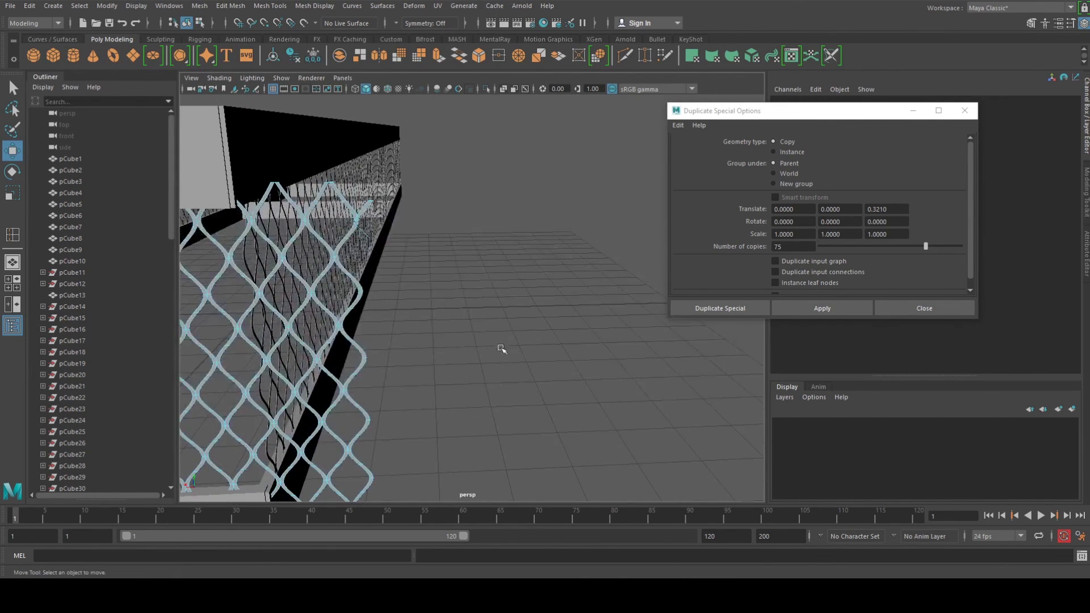
pyautogui.click(358, 209)
pyautogui.click(368, 237)
pyautogui.click(368, 237)
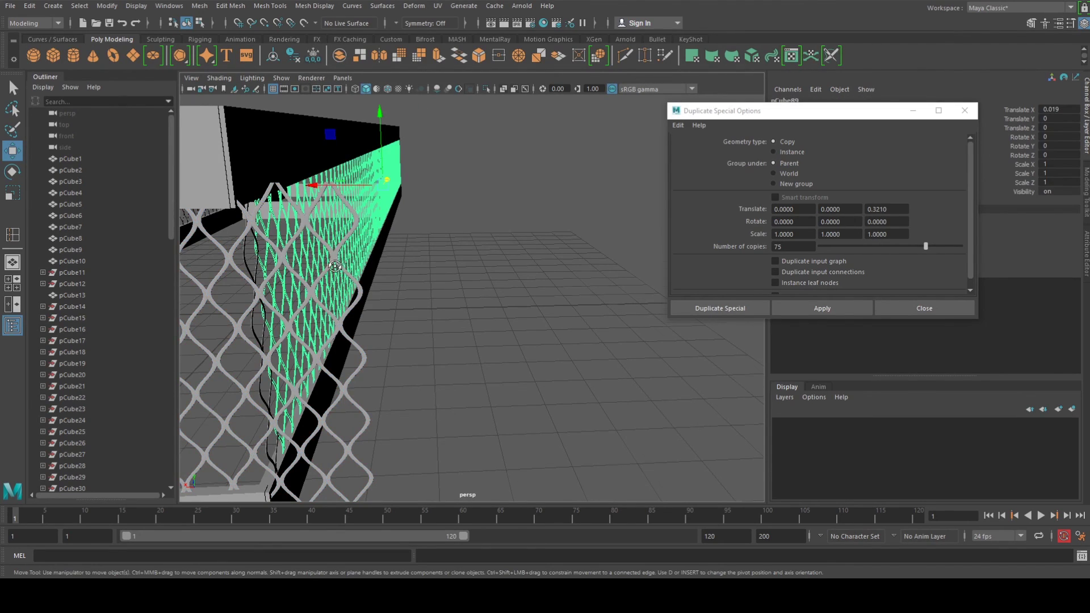
pyautogui.keyDown('alt'); pyautogui.moveTo(334, 266); pyautogui.dragTo(360, 259); pyautogui.keyUp('alt')
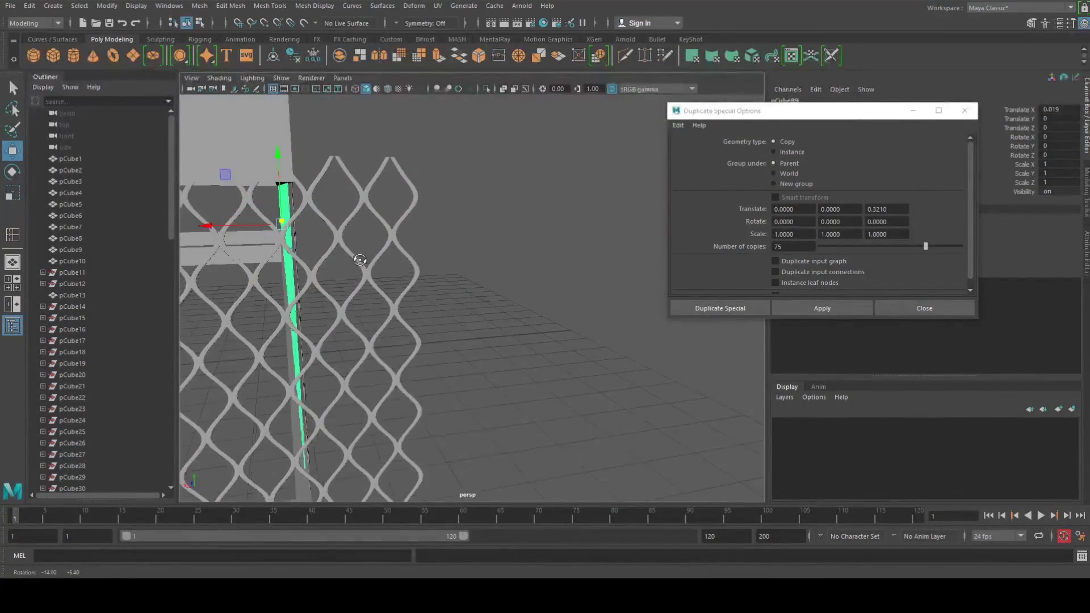
pyautogui.click(391, 224)
pyautogui.moveTo(393, 223); pyautogui.dragTo(394, 238, button='right')
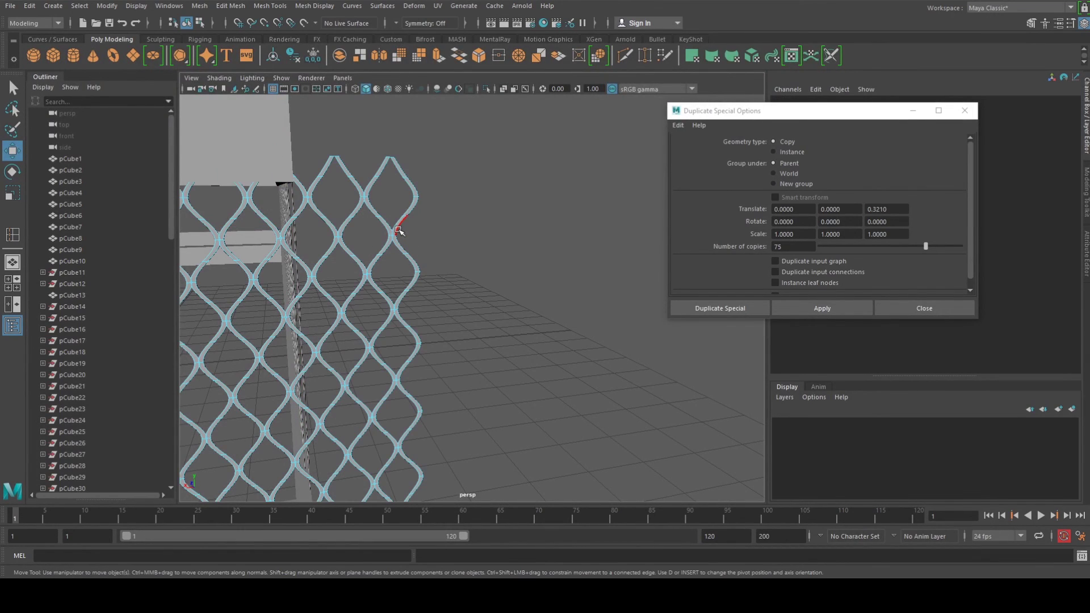
pyautogui.click(398, 230)
pyautogui.press('Delete')
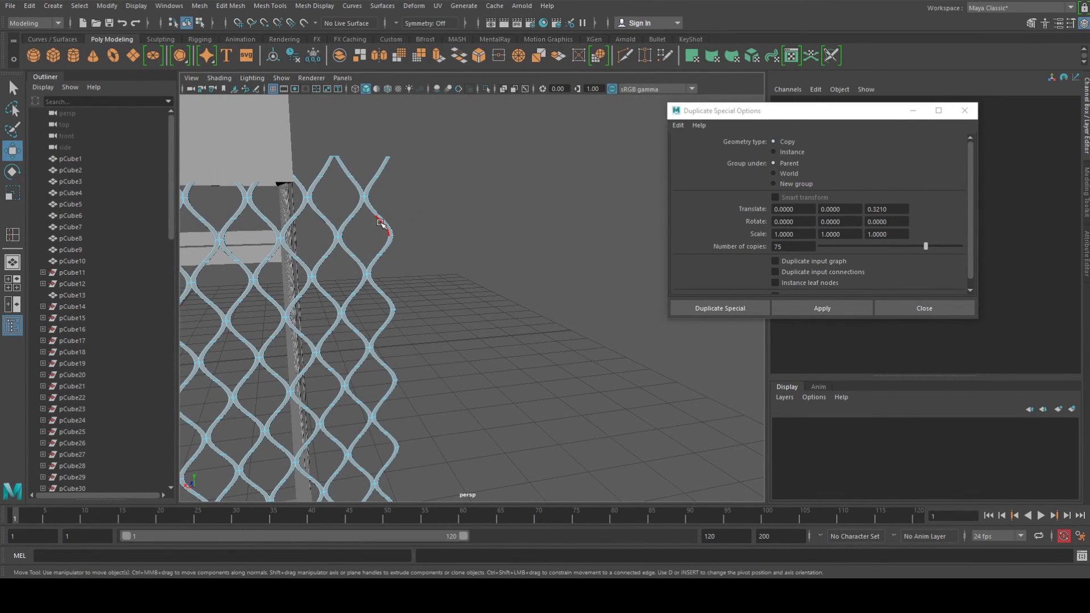
pyautogui.doubleClick(381, 223)
pyautogui.press('Delete')
# Delete the remaining surplus wavy rods so the end mesh stops at the frame's corner
pyautogui.click(315, 211)
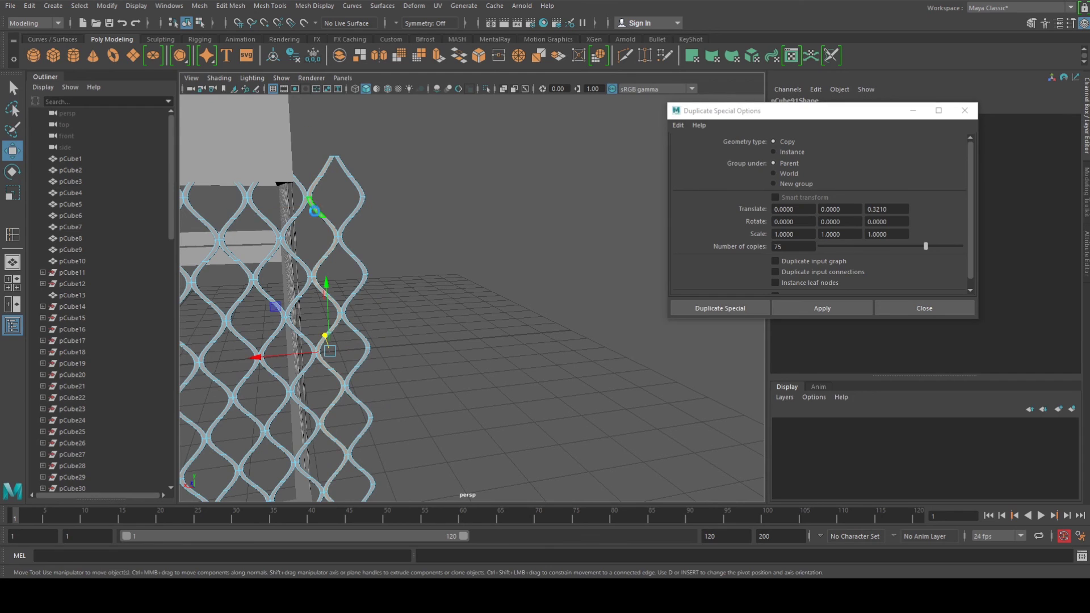
pyautogui.press('Delete')
pyautogui.click(339, 226)
pyautogui.press('Delete')
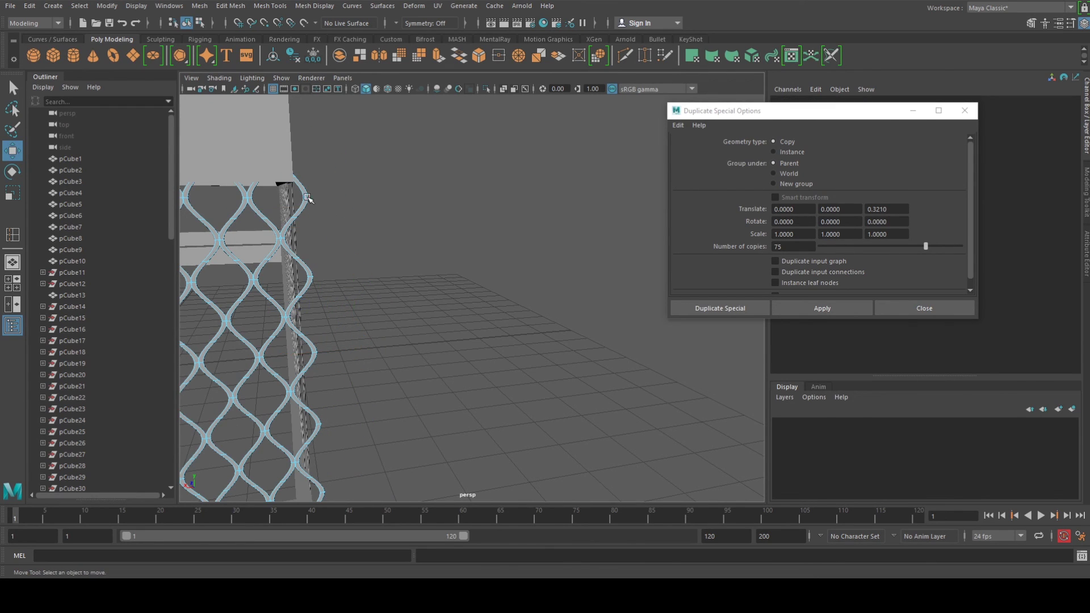
pyautogui.doubleClick(305, 207)
pyautogui.press('Delete')
# Delete the wavy rod pair just outside the opposite corner of the frame's short end
pyautogui.scroll(-7, 313, 284)
pyautogui.keyDown('alt'); pyautogui.moveTo(311, 290); pyautogui.dragTo(504, 320); pyautogui.keyUp('alt')
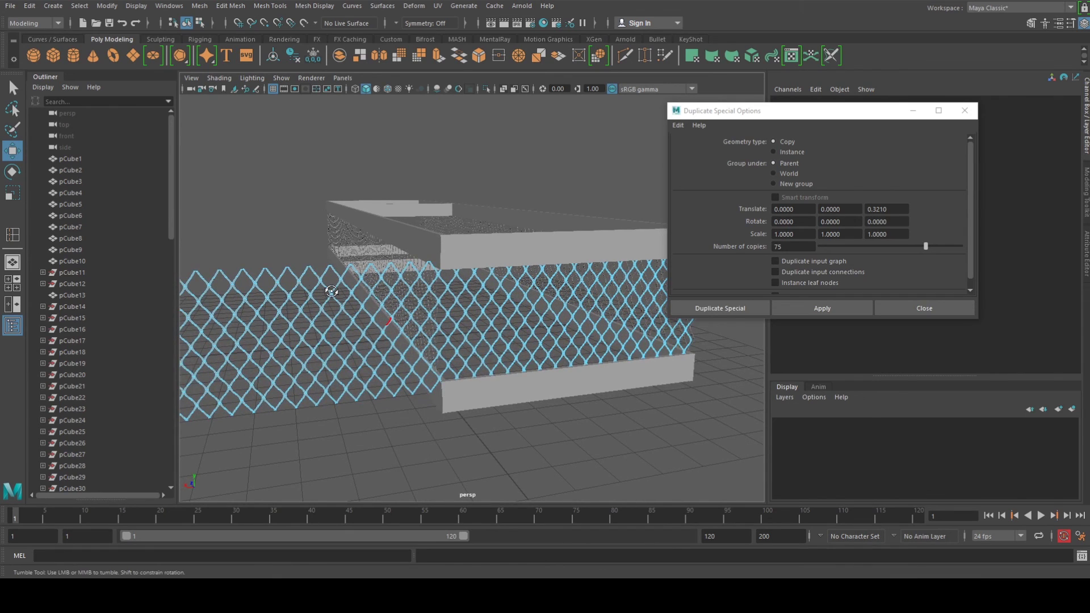
pyautogui.keyDown('alt'); pyautogui.moveTo(331, 292); pyautogui.dragTo(339, 294); pyautogui.keyUp('alt')
pyautogui.scroll(5, 339, 294)
pyautogui.scroll(-4, 367, 304)
pyautogui.keyDown('alt'); pyautogui.moveTo(302, 145); pyautogui.dragTo(340, 183, button='middle'); pyautogui.keyUp('alt')
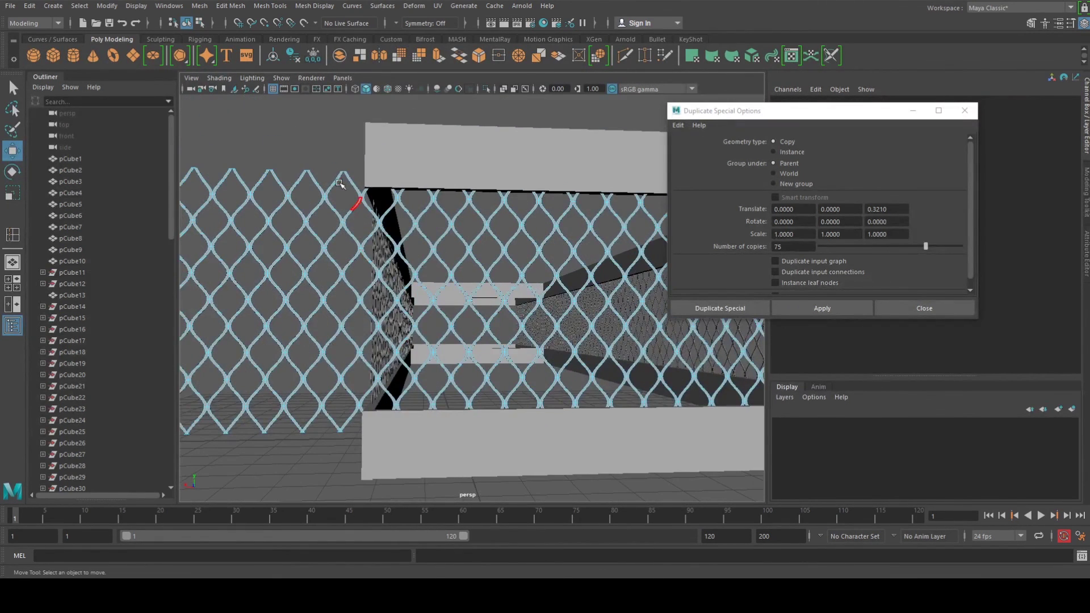
pyautogui.click(346, 178)
pyautogui.press('Delete')
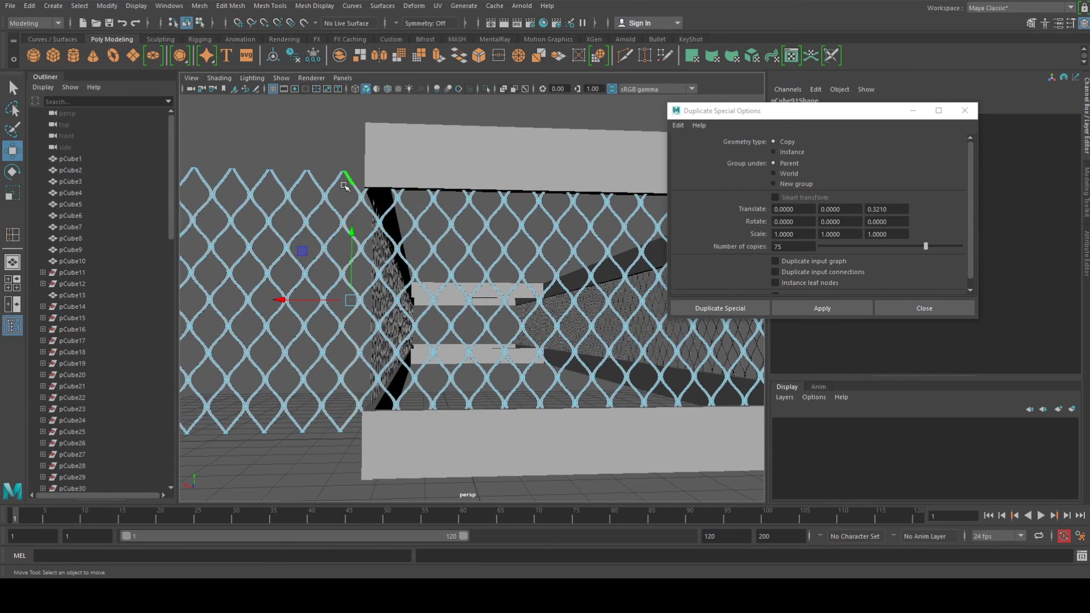
pyautogui.click(339, 187)
pyautogui.press('Delete')
pyautogui.scroll(-8, 339, 194)
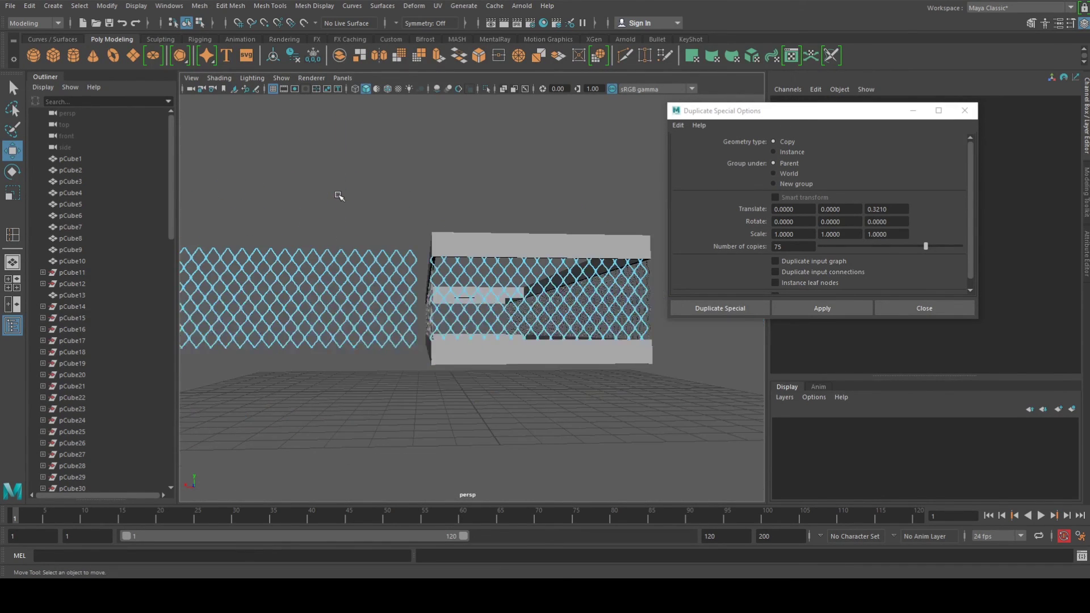
# Delete the whole detached section of wavy rods beyond the frame's opposite corner
pyautogui.keyDown('alt'); pyautogui.moveTo(325, 221); pyautogui.dragTo(313, 220); pyautogui.keyUp('alt')
pyautogui.moveTo(353, 381); pyautogui.dragTo(433, 398)
pyautogui.press('Delete')
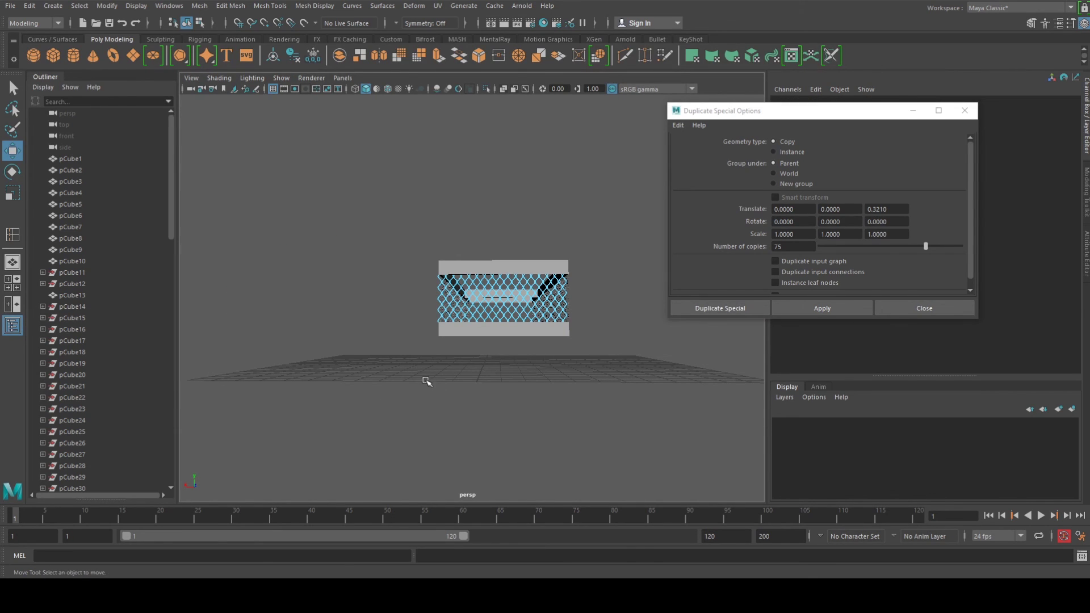
pyautogui.keyDown('alt'); pyautogui.moveTo(438, 318); pyautogui.dragTo(392, 335); pyautogui.keyUp('alt')
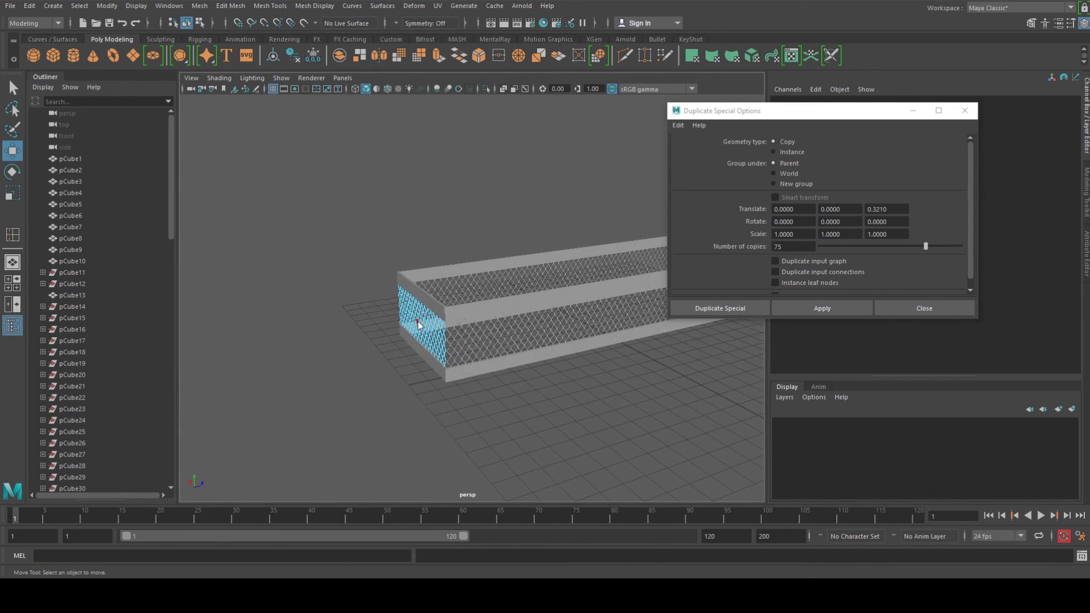
# Duplicate the trimmed end mesh in object mode and move the copy to the frame's other short end, Translate Z about 11.38
pyautogui.moveTo(418, 324); pyautogui.dragTo(468, 233, button='right')
pyautogui.click(418, 324)
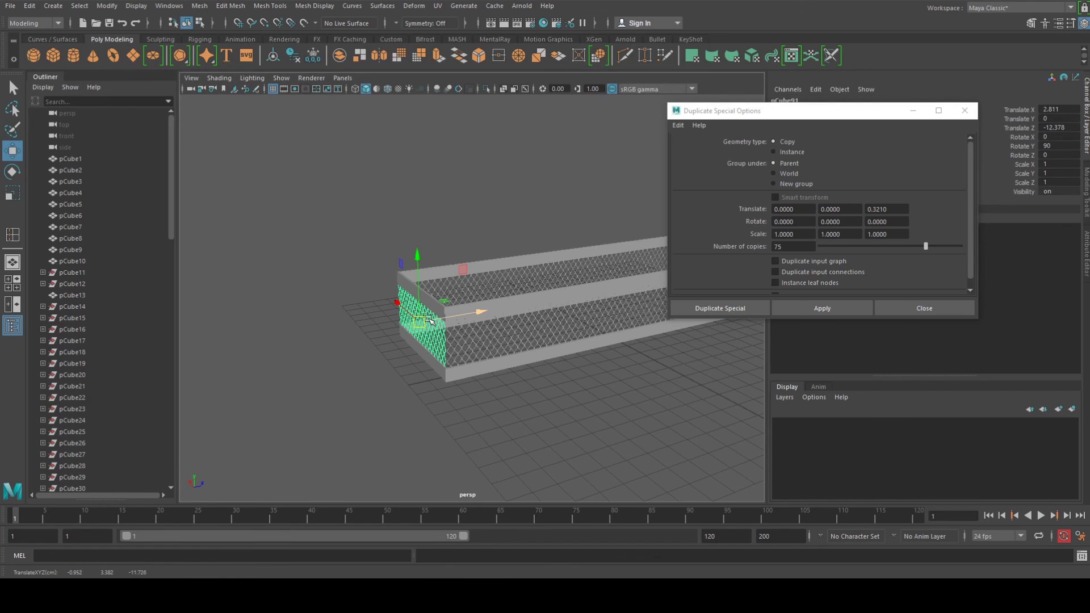
pyautogui.hotkey('ctrl', 'd')
pyautogui.scroll(-5, 442, 322)
pyautogui.keyDown('alt'); pyautogui.moveTo(444, 323); pyautogui.dragTo(213, 363, button='middle'); pyautogui.keyUp('alt')
pyautogui.moveTo(277, 343); pyautogui.dragTo(461, 315)
pyautogui.press('f')
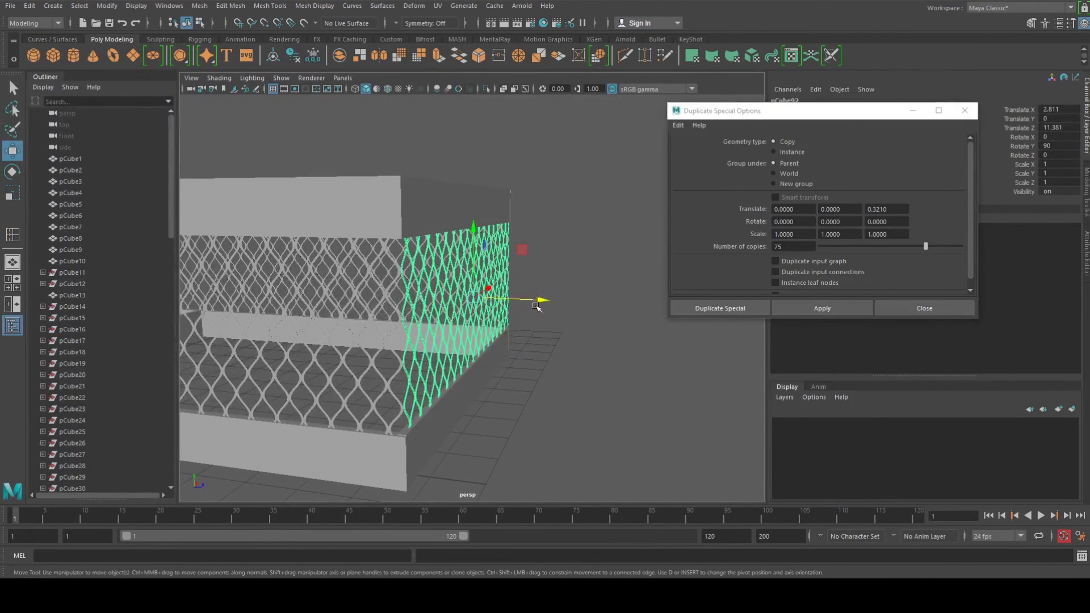
pyautogui.moveTo(536, 307); pyautogui.dragTo(541, 298)
pyautogui.keyDown('alt'); pyautogui.moveTo(431, 308); pyautogui.dragTo(461, 352); pyautogui.keyUp('alt')
pyautogui.scroll(-3, 434, 321)
pyautogui.scroll(3, 436, 323)
pyautogui.scroll(-4, 461, 352)
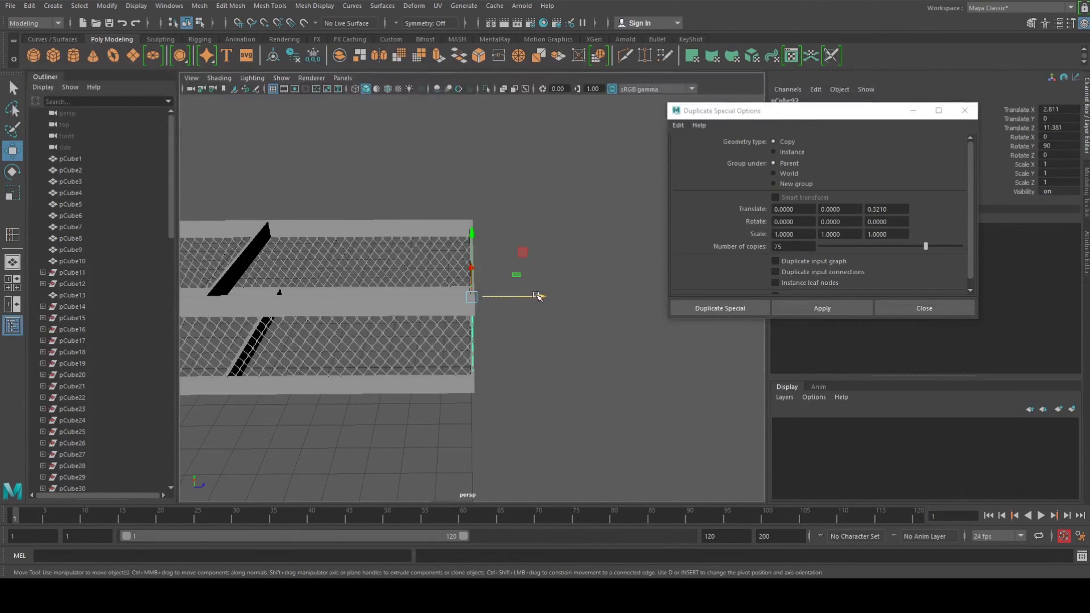
# Move the copied short mesh along Z to about 4.517 so it sits between the inner cross beams
pyautogui.moveTo(536, 296); pyautogui.dragTo(287, 316)
pyautogui.press('f')
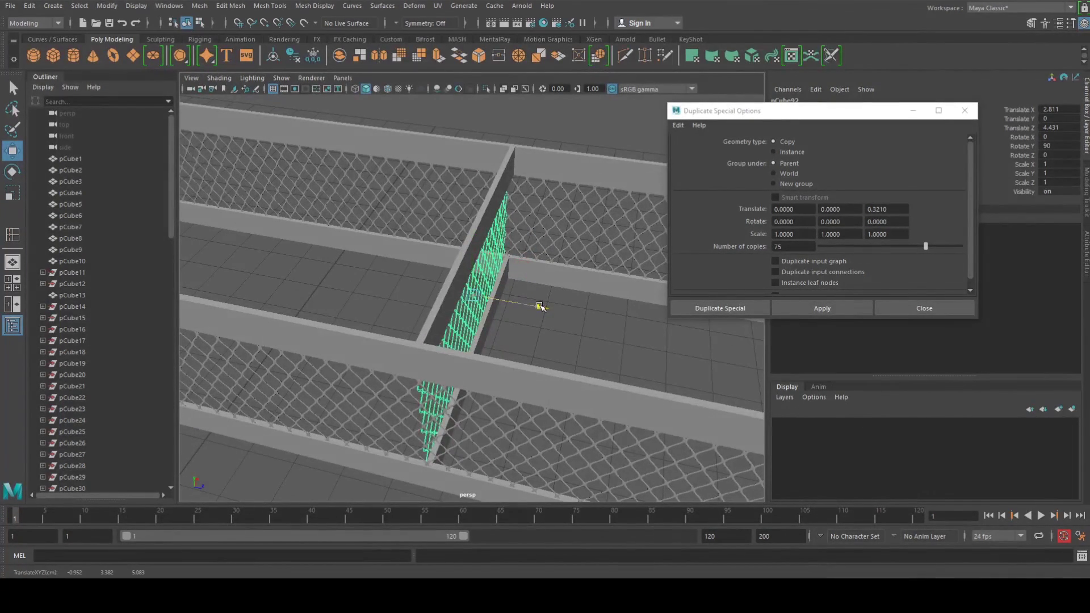
pyautogui.moveTo(539, 306); pyautogui.dragTo(406, 306)
pyautogui.scroll(-5, 542, 299)
pyautogui.click(491, 284)
pyautogui.scroll(-4, 436, 298)
# Duplicate the cross-beam mesh and move the copy along Z to about 11.378, between the beams of the open short end
pyautogui.click(482, 303)
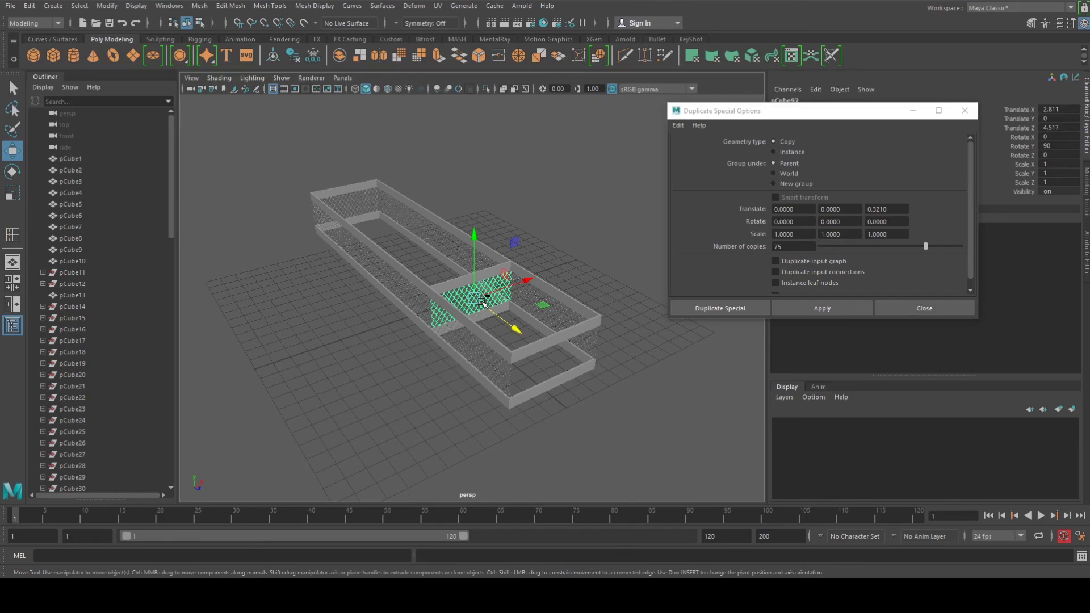
pyautogui.moveTo(522, 324); pyautogui.dragTo(603, 397)
pyautogui.press('f')
pyautogui.keyDown('alt'); pyautogui.moveTo(506, 321); pyautogui.dragTo(584, 266); pyautogui.keyUp('alt')
pyautogui.scroll(-4, 536, 315)
pyautogui.scroll(-4, 536, 316)
pyautogui.scroll(-4, 435, 311)
pyautogui.keyDown('alt'); pyautogui.moveTo(529, 335); pyautogui.dragTo(417, 339, button='middle'); pyautogui.keyUp('alt')
pyautogui.keyDown('alt'); pyautogui.moveTo(417, 368); pyautogui.dragTo(278, 378); pyautogui.keyUp('alt')
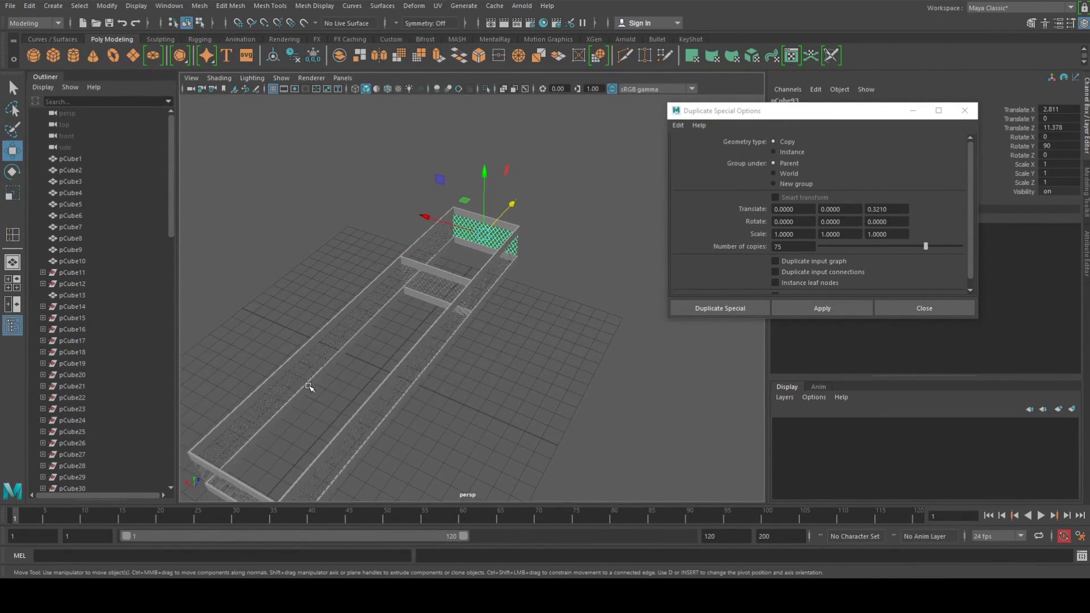
# Draw a polygon plane in the top view over the frame's whole footprint, about 5.314 wide and 23.684 high
pyautogui.click(138, 56)
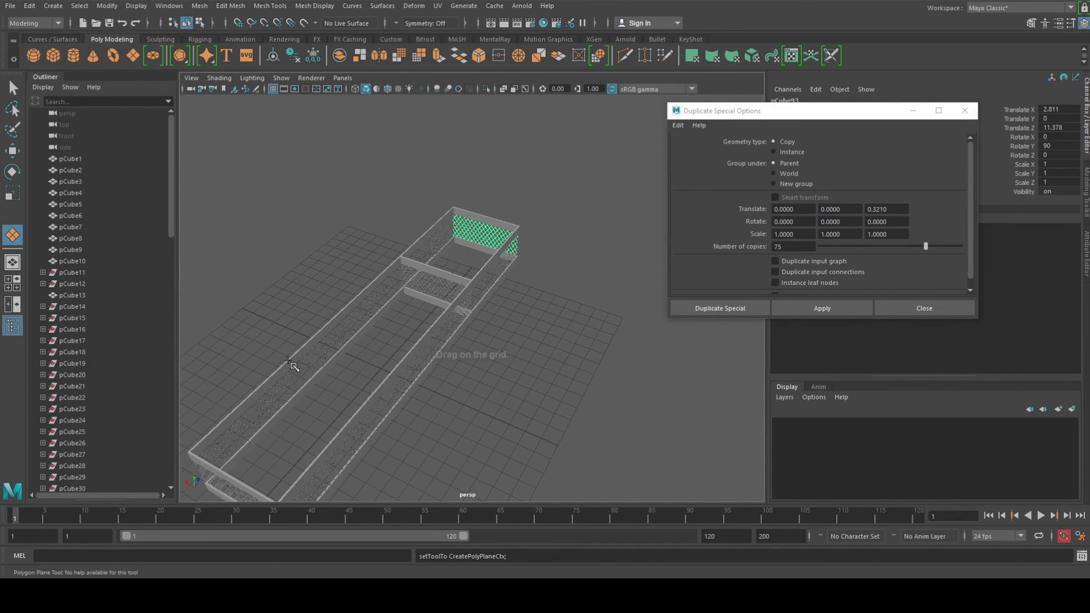
pyautogui.scroll(-5, 392, 363)
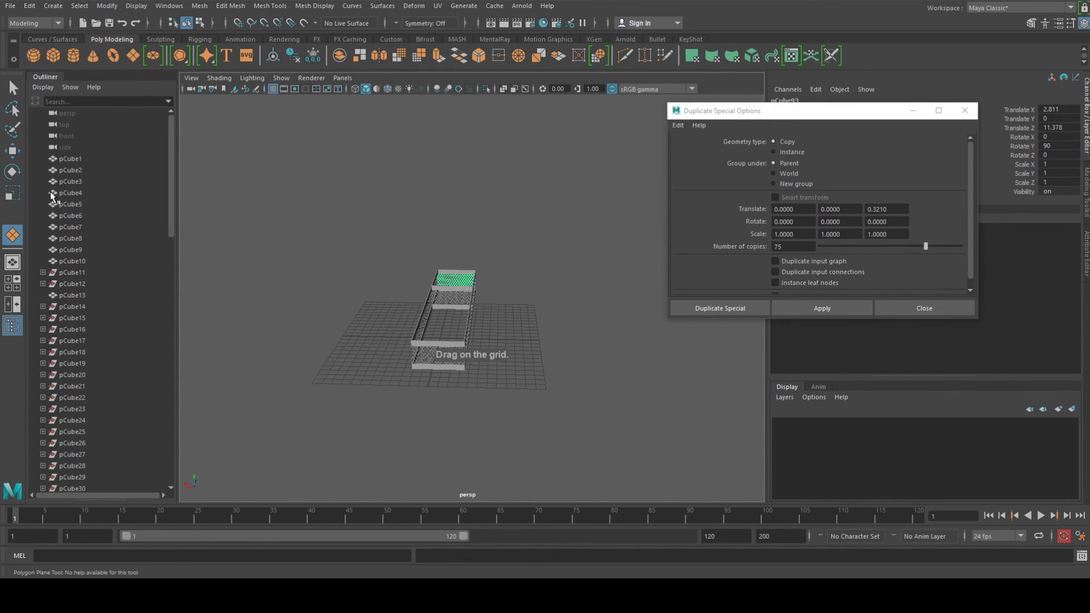
pyautogui.click(12, 281)
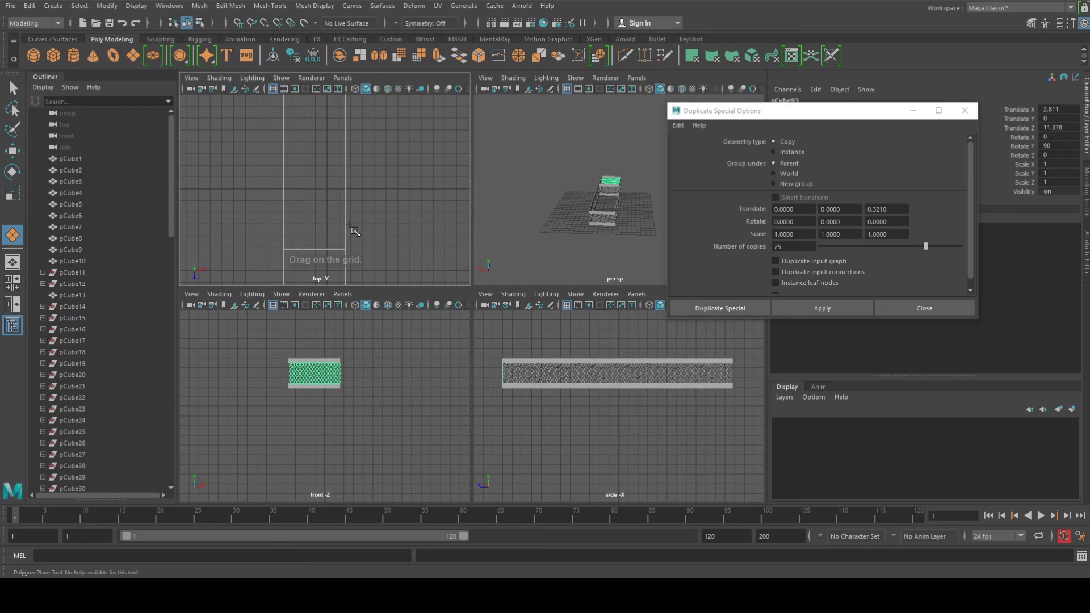
pyautogui.press('space')
pyautogui.press('a')
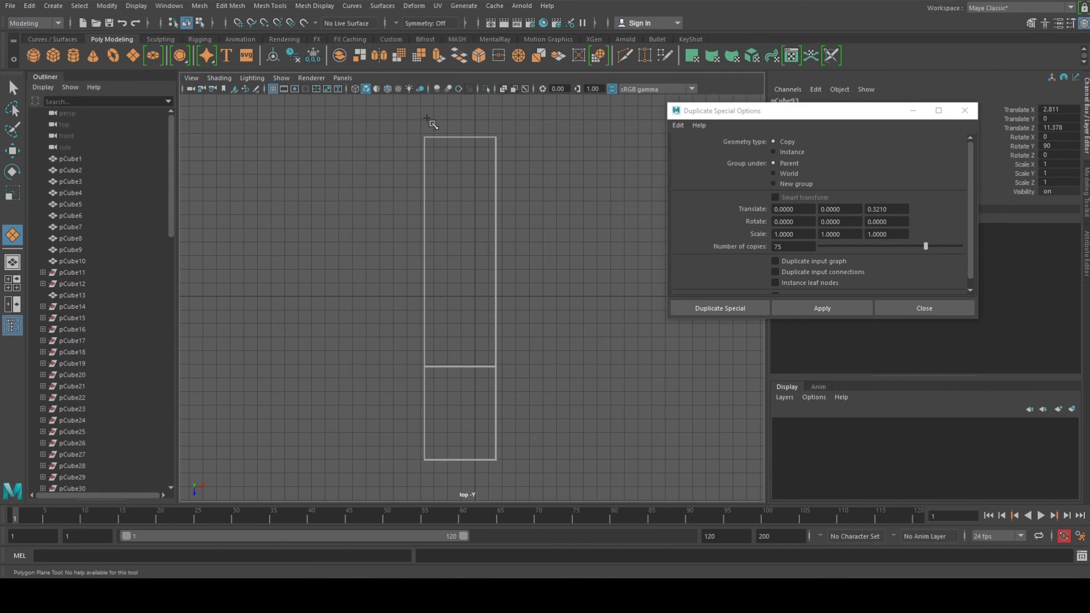
pyautogui.moveTo(428, 142); pyautogui.dragTo(503, 466)
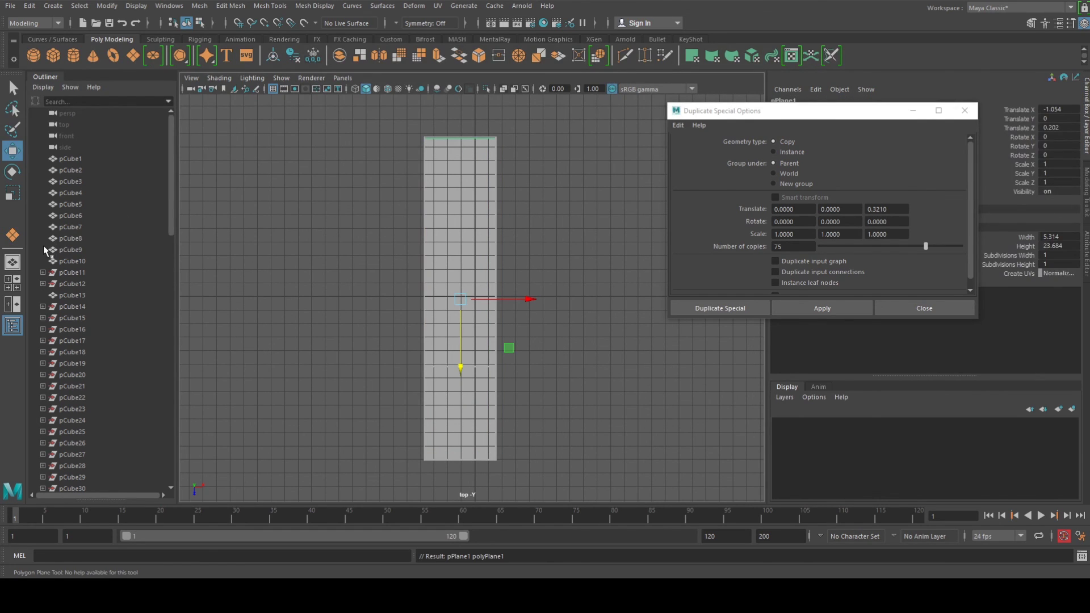
# Raise the plane along Y to about 1.918 so it forms the floor of the frame, and deselect it
pyautogui.click(13, 262)
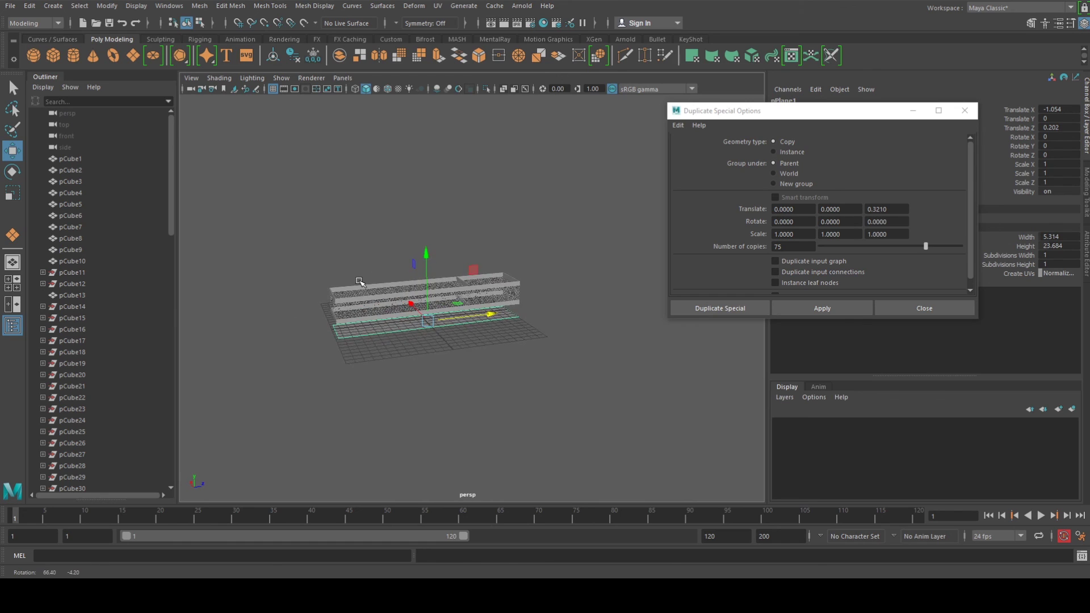
pyautogui.keyDown('alt'); pyautogui.moveTo(357, 285); pyautogui.dragTo(393, 261); pyautogui.keyUp('alt')
pyautogui.hotkey('ctrl', 'z')
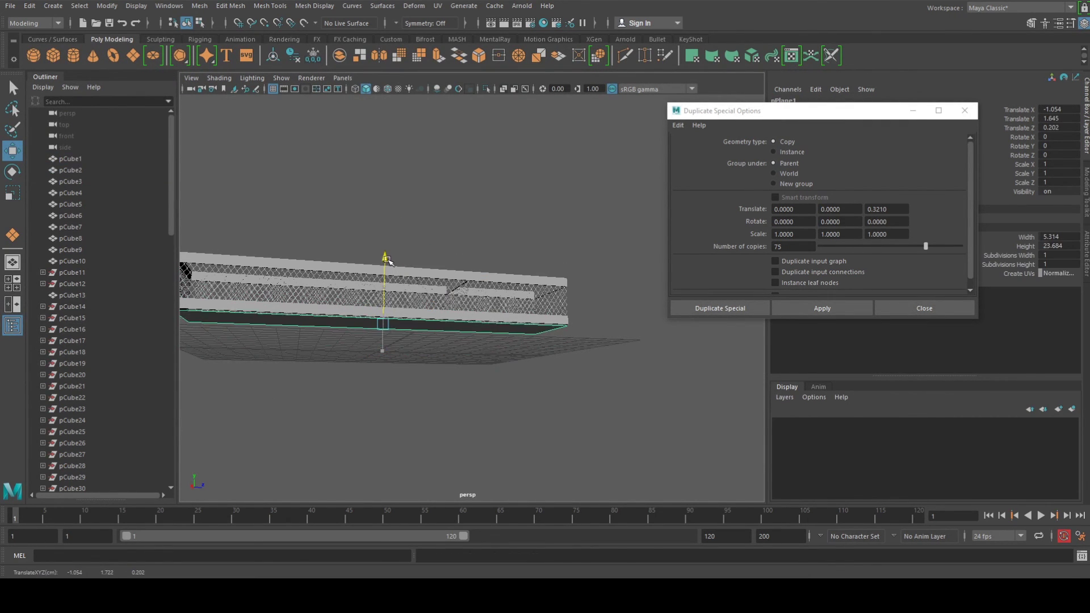
pyautogui.moveTo(388, 260); pyautogui.dragTo(389, 259)
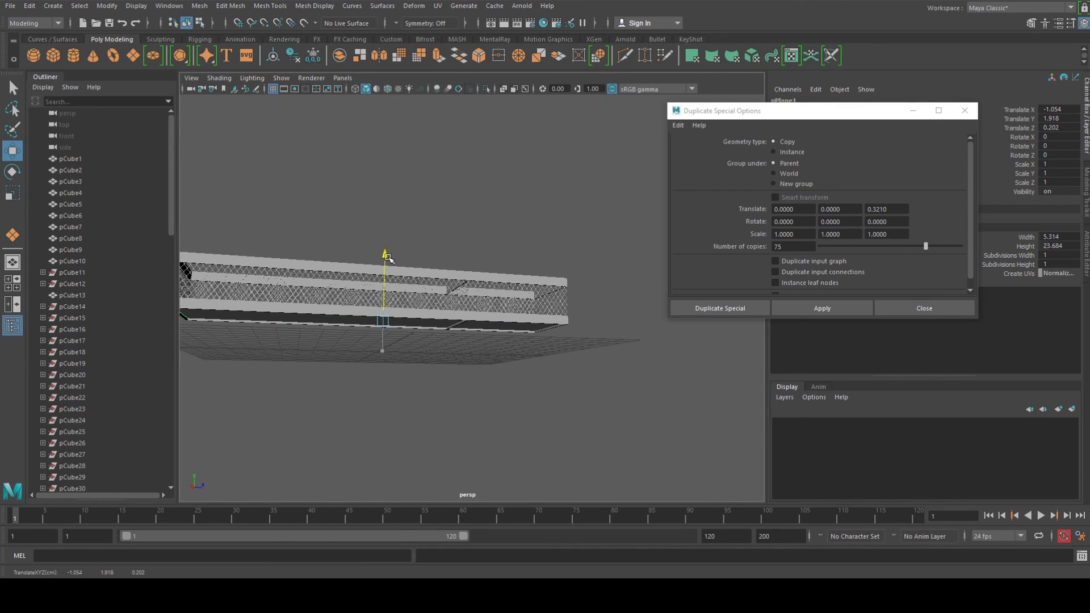
pyautogui.click(423, 222)
# Examine the frame with its floor and the wire mesh near the corners from several angles
pyautogui.keyDown('alt'); pyautogui.moveTo(423, 224); pyautogui.dragTo(566, 299); pyautogui.keyUp('alt')
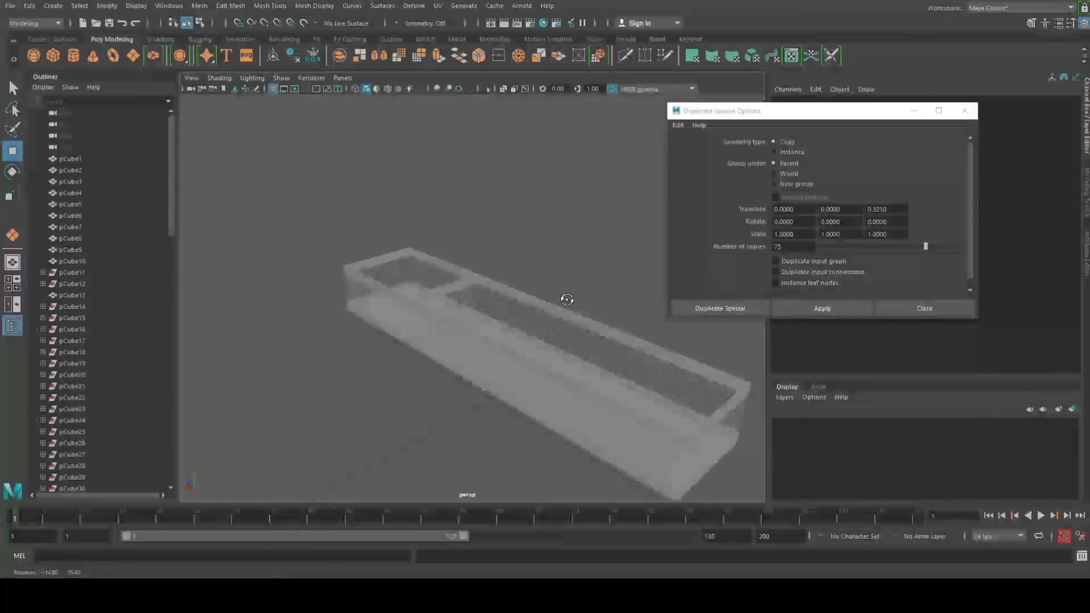
pyautogui.scroll(-5, 559, 301)
pyautogui.keyDown('alt'); pyautogui.moveTo(560, 301); pyautogui.dragTo(428, 307, button='middle'); pyautogui.keyUp('alt')
pyautogui.scroll(6, 428, 307)
pyautogui.keyDown('alt'); pyautogui.moveTo(427, 307); pyautogui.dragTo(401, 316); pyautogui.keyUp('alt')
pyautogui.scroll(-6, 431, 303)
pyautogui.scroll(6, 498, 386)
pyautogui.scroll(-5, 499, 375)
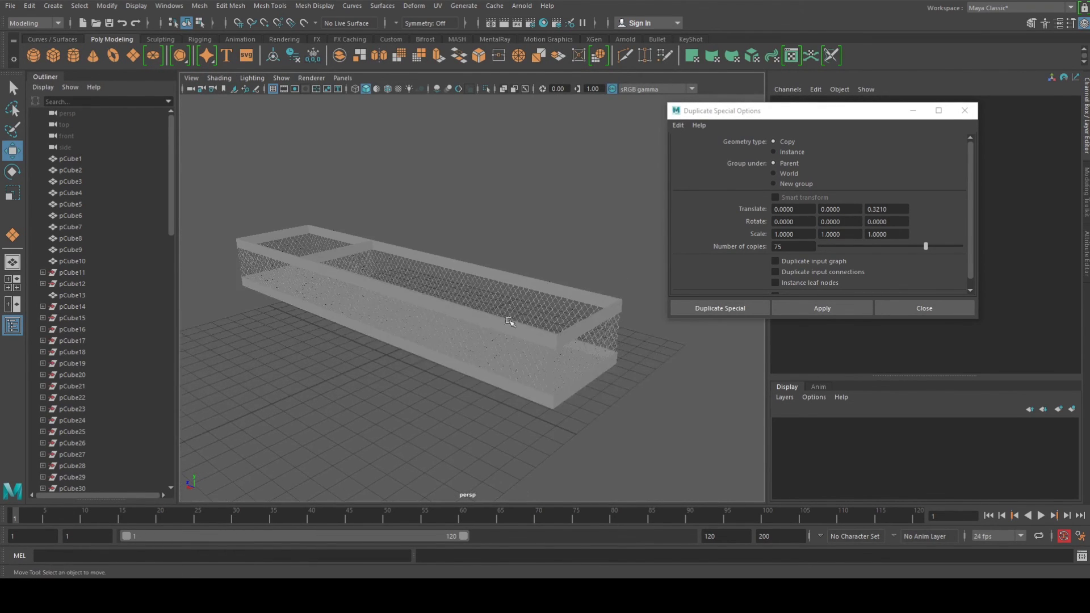
pyautogui.keyDown('alt'); pyautogui.moveTo(472, 329); pyautogui.dragTo(367, 344); pyautogui.keyUp('alt')
pyautogui.keyDown('alt'); pyautogui.moveTo(368, 344); pyautogui.dragTo(343, 338, button='middle'); pyautogui.keyUp('alt')
pyautogui.keyDown('alt'); pyautogui.moveTo(343, 338); pyautogui.dragTo(479, 366, button='right'); pyautogui.keyUp('alt')
pyautogui.keyDown('alt'); pyautogui.moveTo(480, 366); pyautogui.dragTo(440, 333, button='middle'); pyautogui.keyUp('alt')
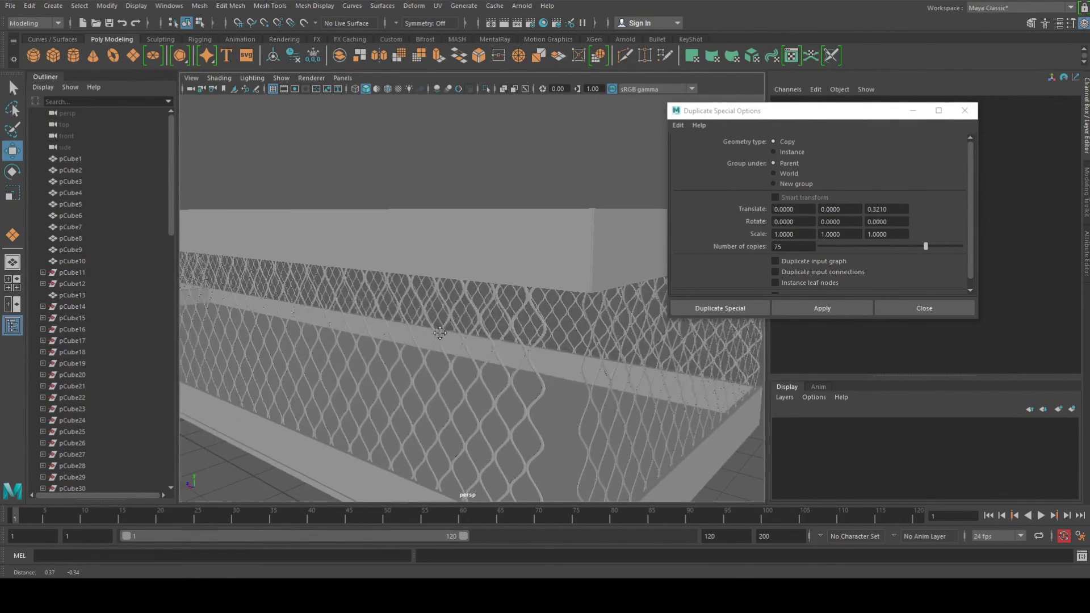
pyautogui.keyDown('alt'); pyautogui.moveTo(486, 348); pyautogui.dragTo(488, 355, button='right'); pyautogui.keyUp('alt')
pyautogui.keyDown('alt'); pyautogui.moveTo(489, 355); pyautogui.dragTo(564, 340); pyautogui.keyUp('alt')
# Select the long side's wire mesh and check how far it reaches towards the frame's short ends
pyautogui.click(565, 333)
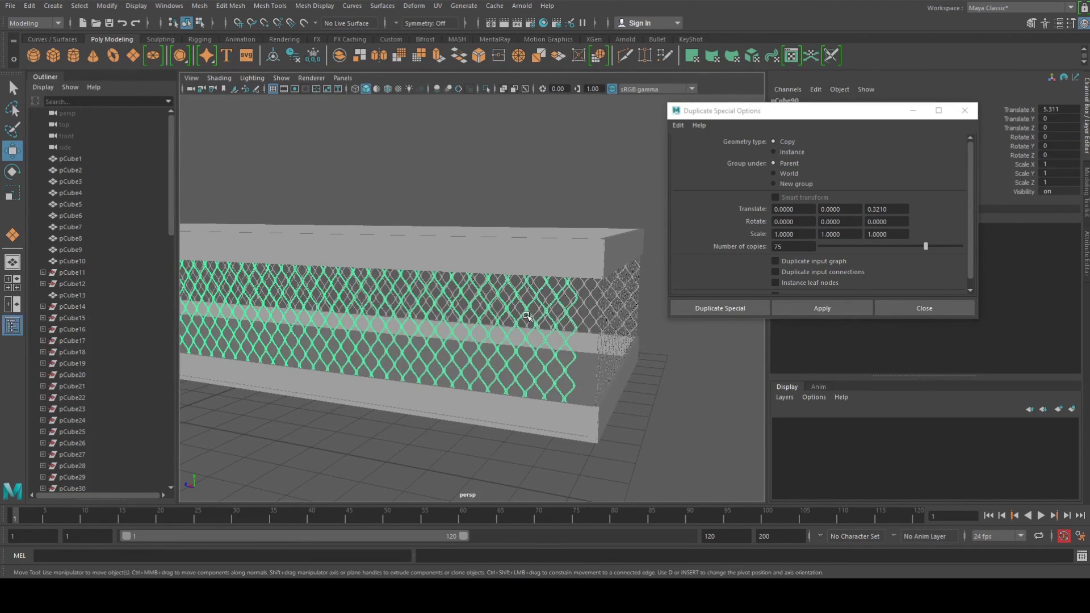
pyautogui.keyDown('alt'); pyautogui.moveTo(526, 315); pyautogui.dragTo(474, 317, button='right'); pyautogui.keyUp('alt')
pyautogui.keyDown('alt'); pyautogui.moveTo(474, 318); pyautogui.dragTo(513, 362); pyautogui.keyUp('alt')
pyautogui.keyDown('alt'); pyautogui.moveTo(513, 362); pyautogui.dragTo(487, 361, button='right'); pyautogui.keyUp('alt')
pyautogui.keyDown('alt'); pyautogui.moveTo(487, 361); pyautogui.dragTo(287, 347, button='middle'); pyautogui.keyUp('alt')
pyautogui.scroll(4, 552, 343)
pyautogui.keyDown('alt'); pyautogui.moveTo(552, 344); pyautogui.dragTo(366, 353, button='middle'); pyautogui.keyUp('alt')
pyautogui.scroll(-1, 364, 336)
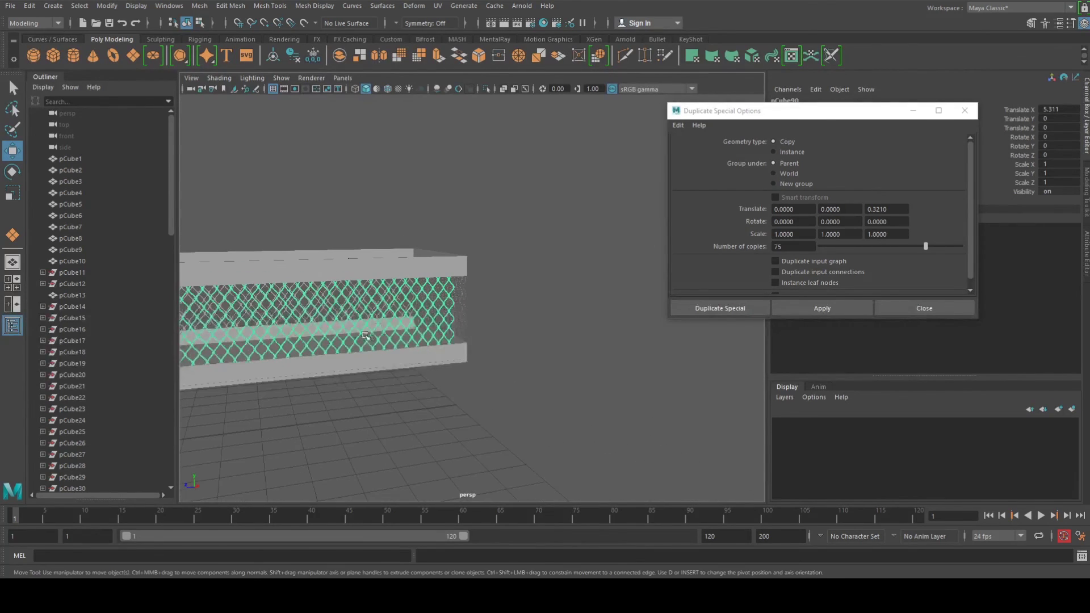
pyautogui.scroll(4, 365, 336)
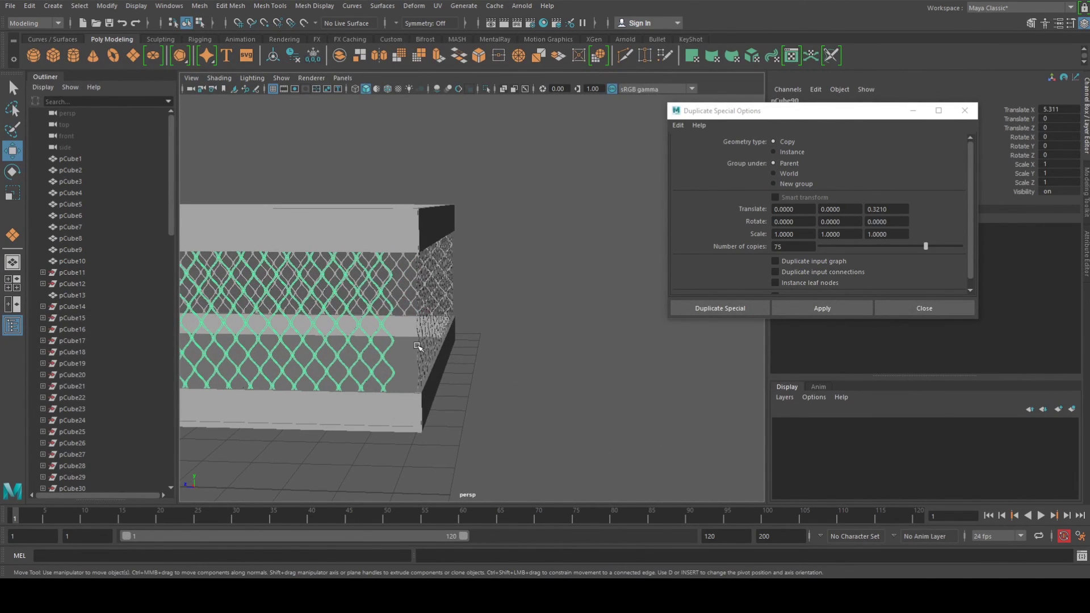
# Separate the outermost wavy strand from the long side mesh and show the pieces in smooth preview
pyautogui.moveTo(383, 287); pyautogui.dragTo(382, 293, button='right')
pyautogui.scroll(2, 333, 305)
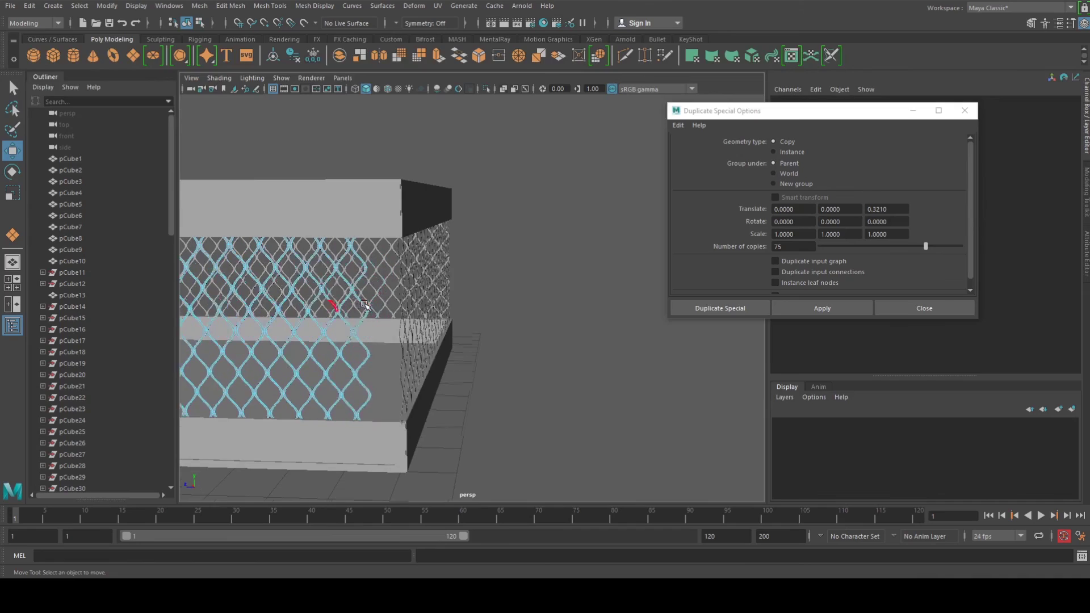
pyautogui.scroll(3, 353, 313)
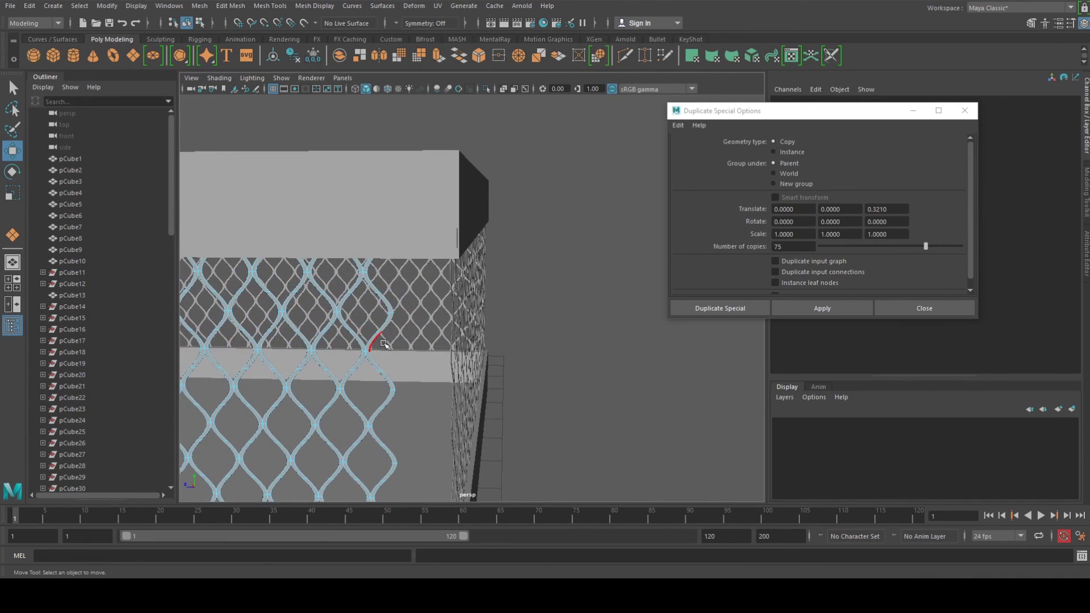
pyautogui.keyDown('alt'); pyautogui.moveTo(399, 378); pyautogui.dragTo(407, 312); pyautogui.keyUp('alt')
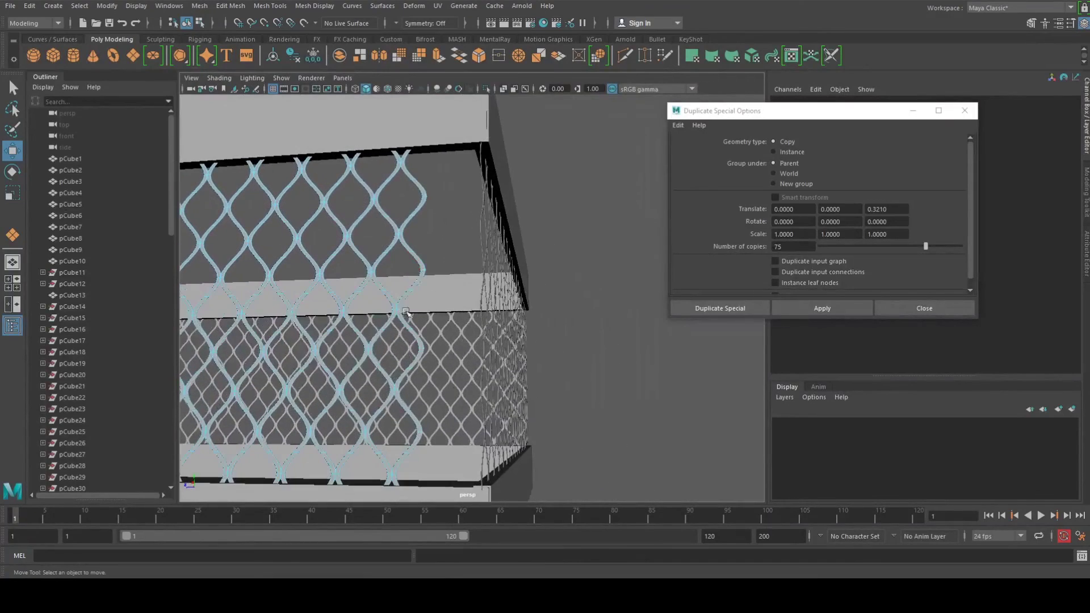
pyautogui.click(423, 193)
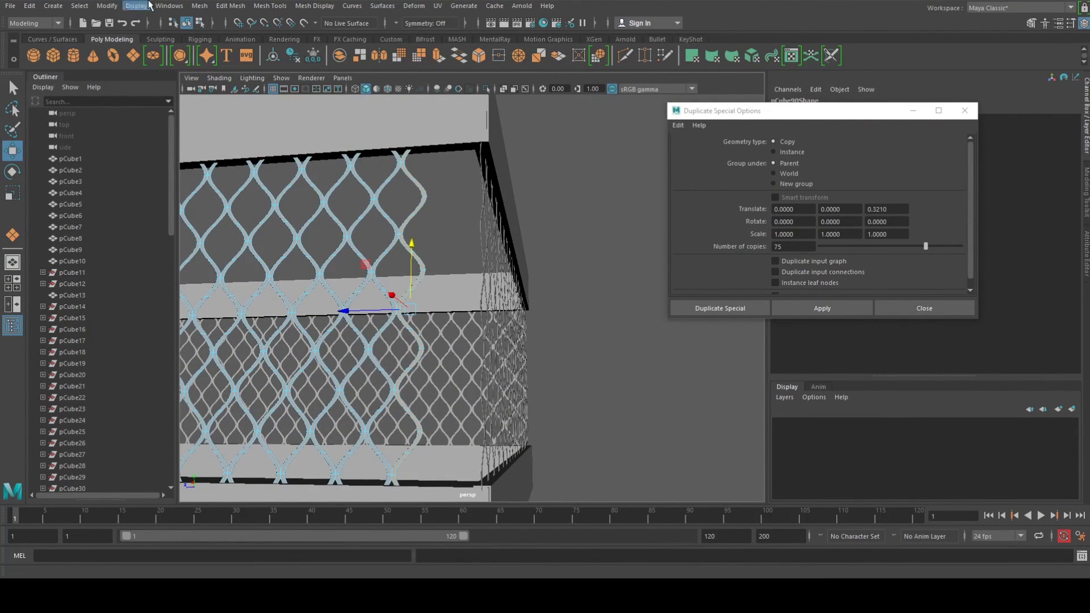
pyautogui.click(199, 6)
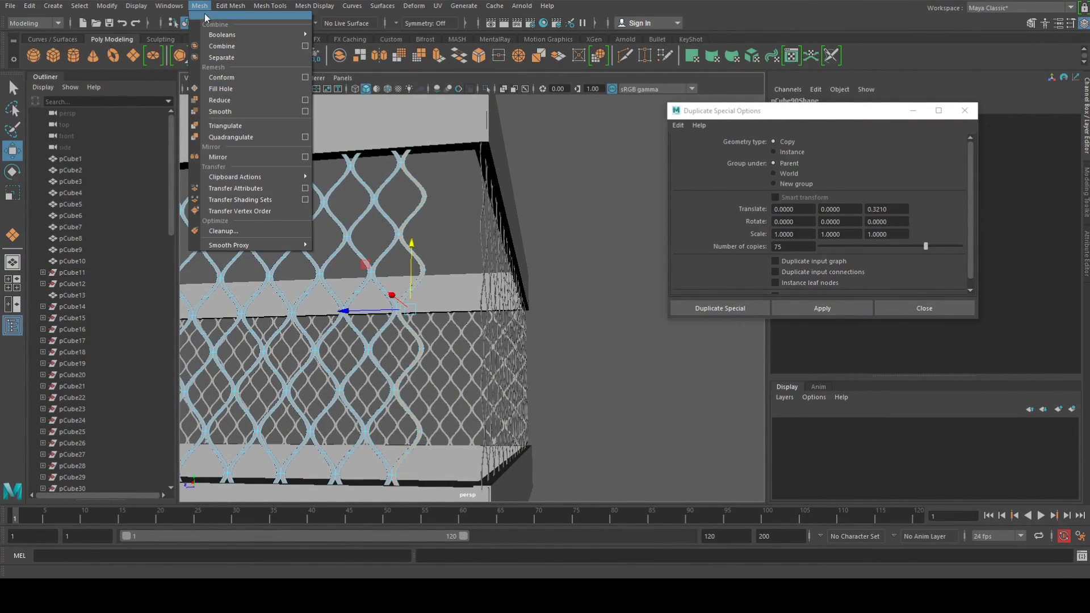
pyautogui.click(227, 58)
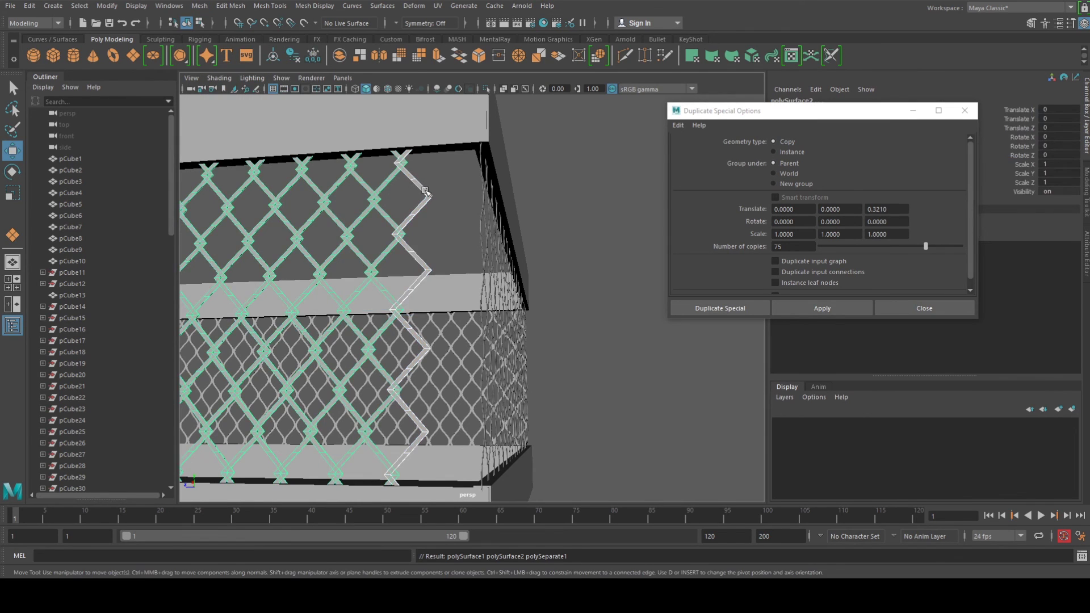
pyautogui.press('3')
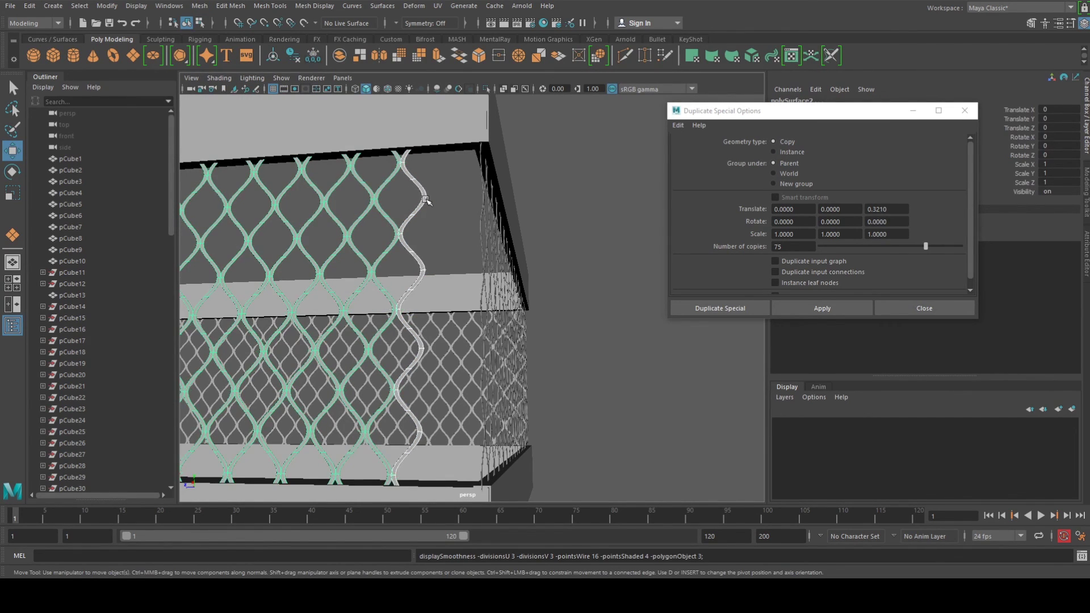
pyautogui.scroll(-2, 426, 199)
pyautogui.click(430, 226)
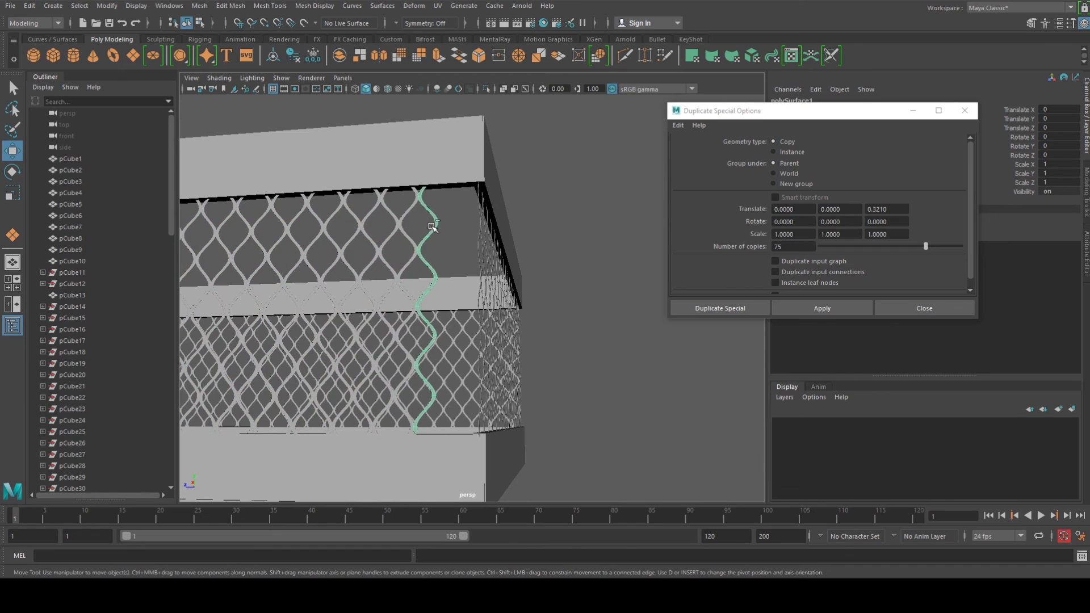
pyautogui.hotkey('ctrl', 'd')
pyautogui.scroll(2, 421, 250)
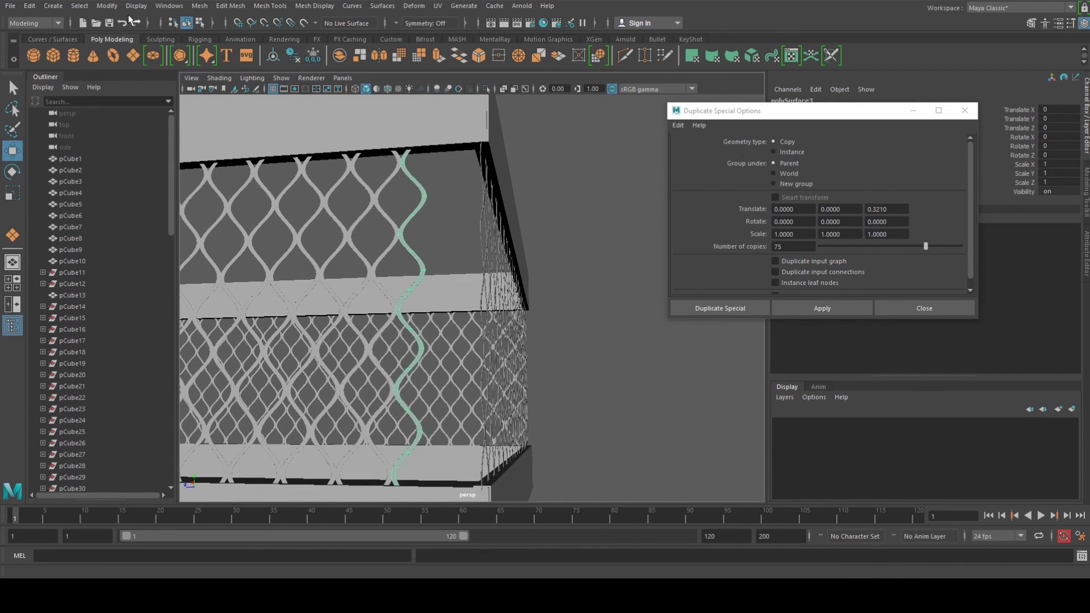
pyautogui.scroll(-8, 450, 280)
pyautogui.keyDown('alt'); pyautogui.moveTo(450, 280); pyautogui.dragTo(349, 300); pyautogui.keyUp('alt')
pyautogui.click(107, 6)
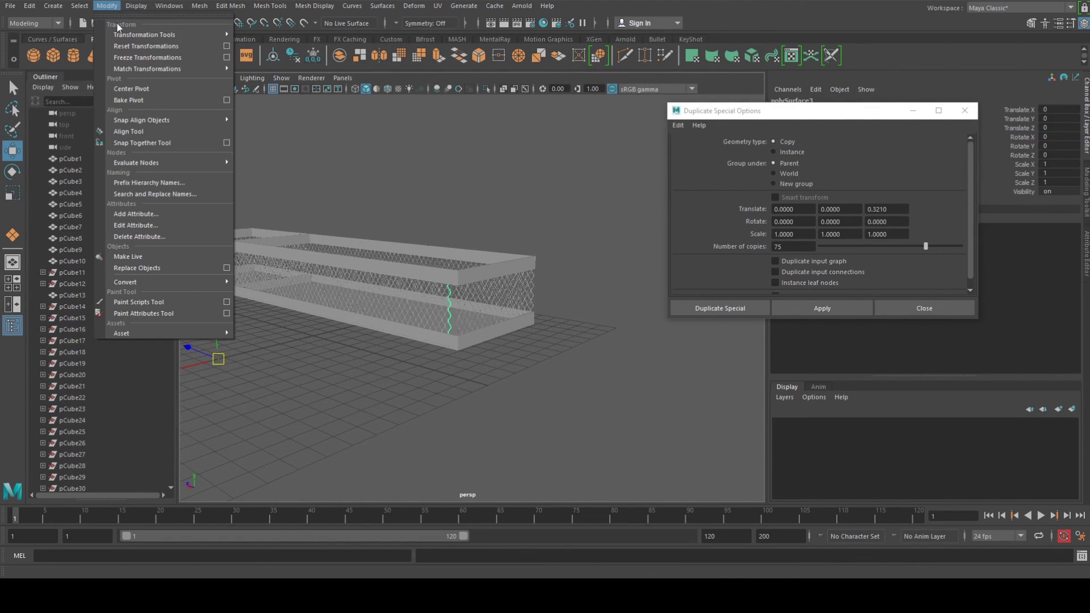
pyautogui.click(130, 88)
pyautogui.scroll(4, 488, 288)
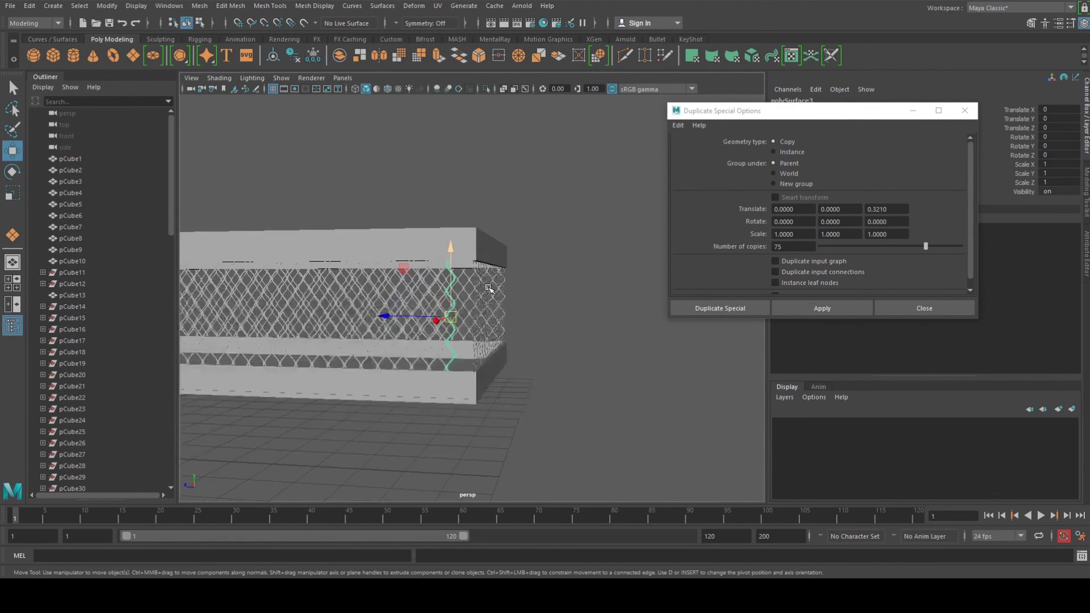
pyautogui.scroll(3, 488, 288)
pyautogui.scroll(3, 407, 296)
pyautogui.moveTo(354, 372); pyautogui.dragTo(400, 376)
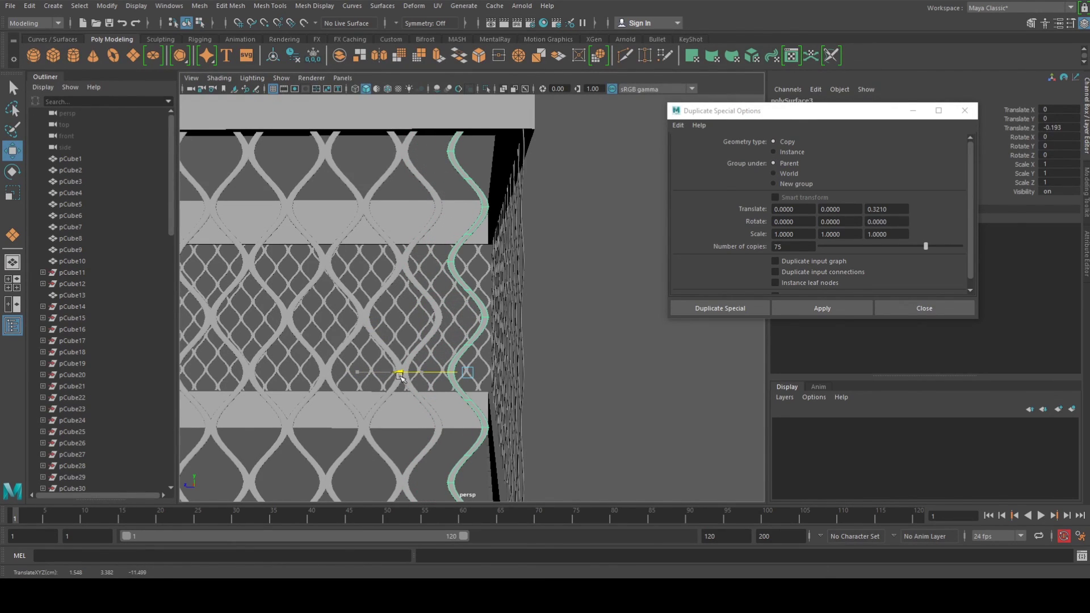
pyautogui.press('Delete')
# Separate the opposing wavy strand beside the detached one from the side mesh and turn on its smooth preview
pyautogui.click(429, 231)
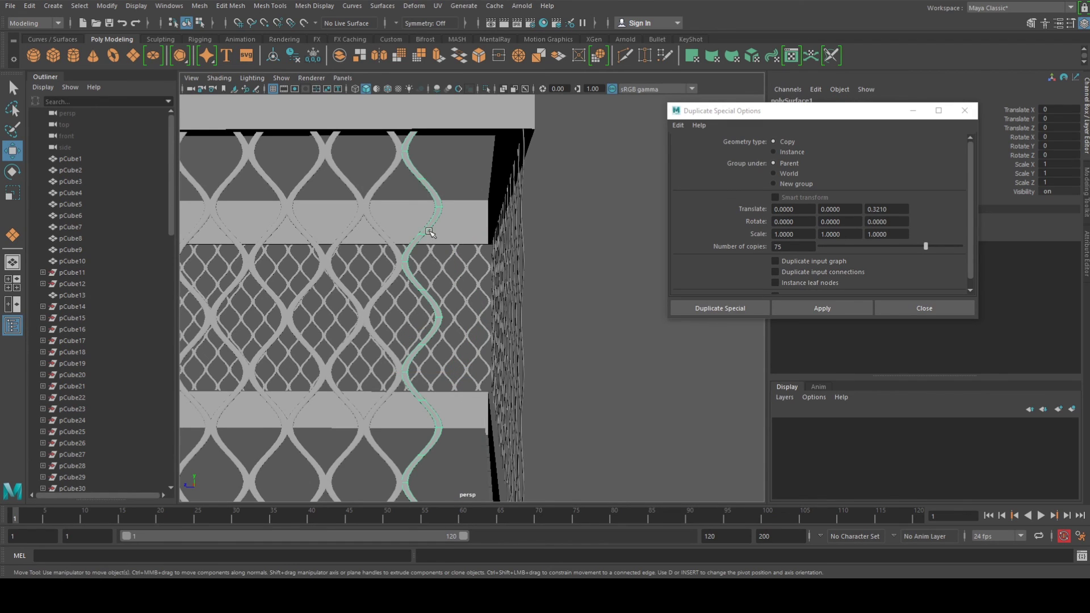
pyautogui.moveTo(387, 240); pyautogui.dragTo(388, 263, button='right')
pyautogui.doubleClick(387, 243)
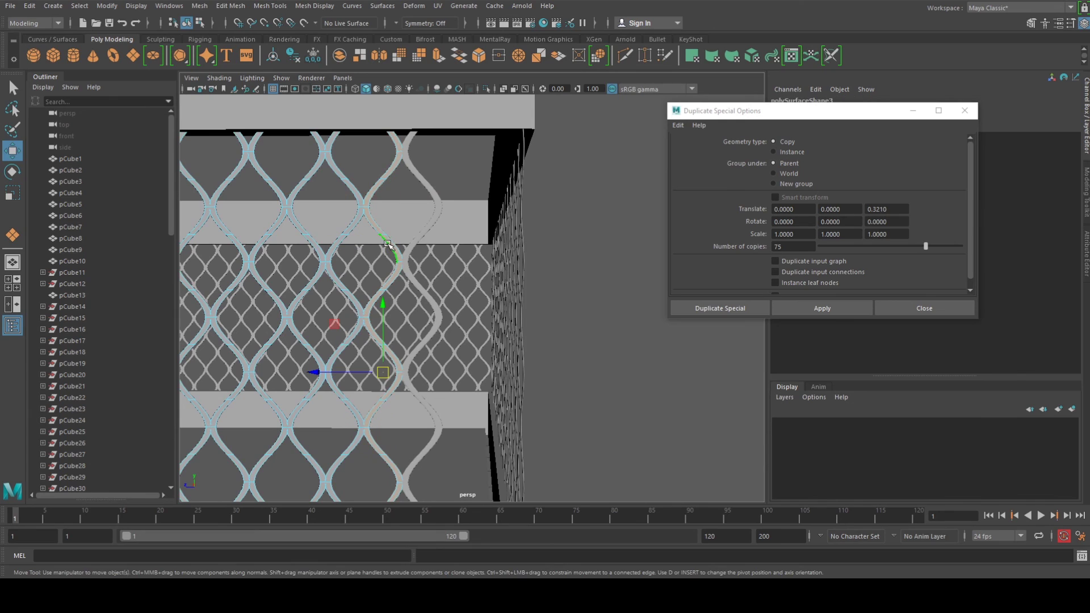
pyautogui.click(200, 6)
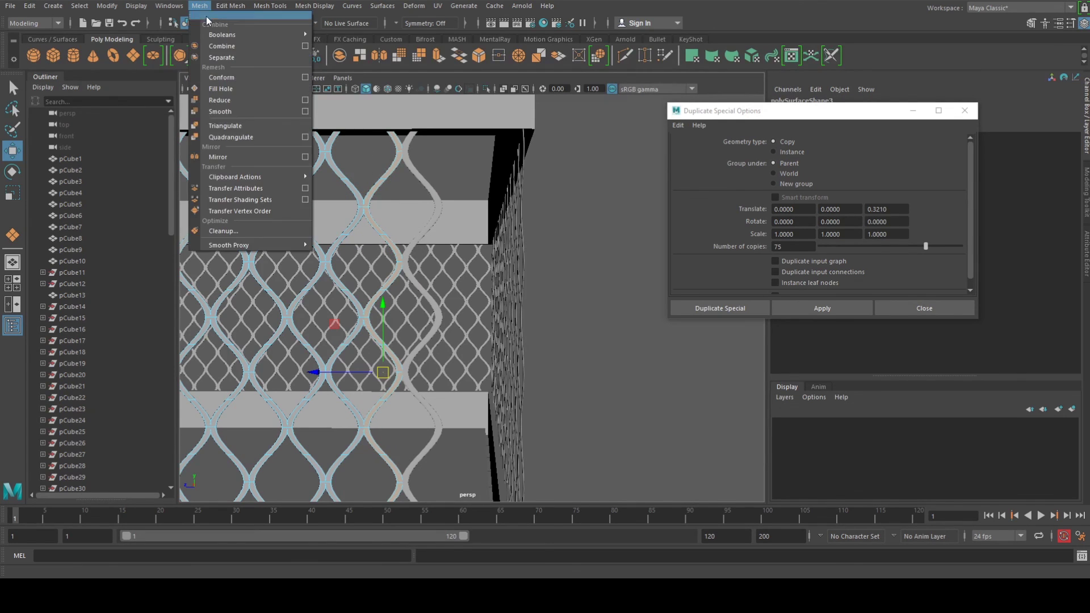
pyautogui.click(223, 57)
pyautogui.press('3')
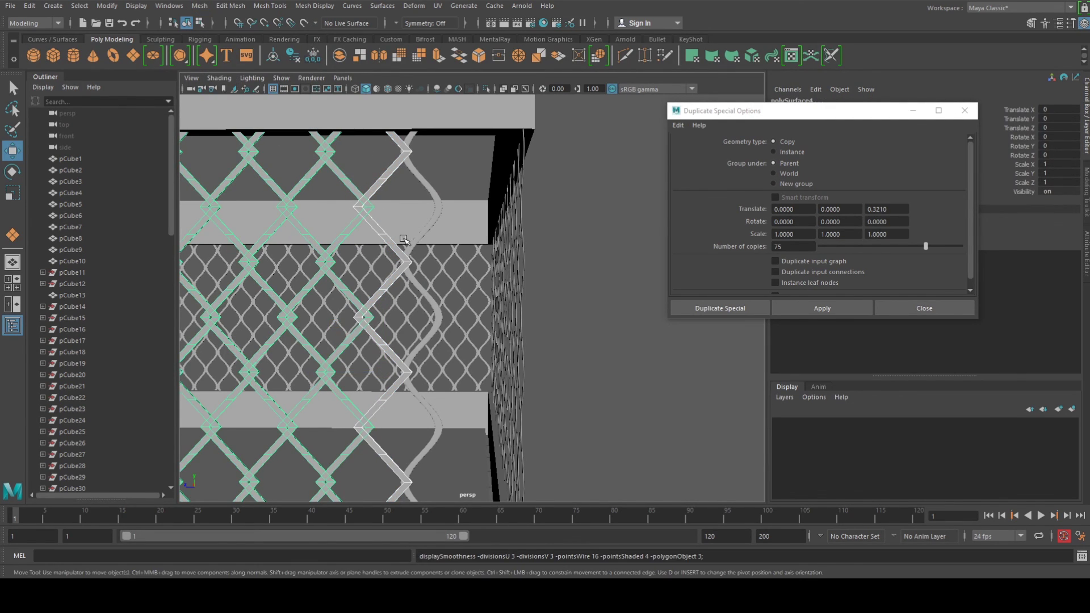
# Combine the two detached wavy strands into one object
pyautogui.click(404, 250)
pyautogui.click(400, 251)
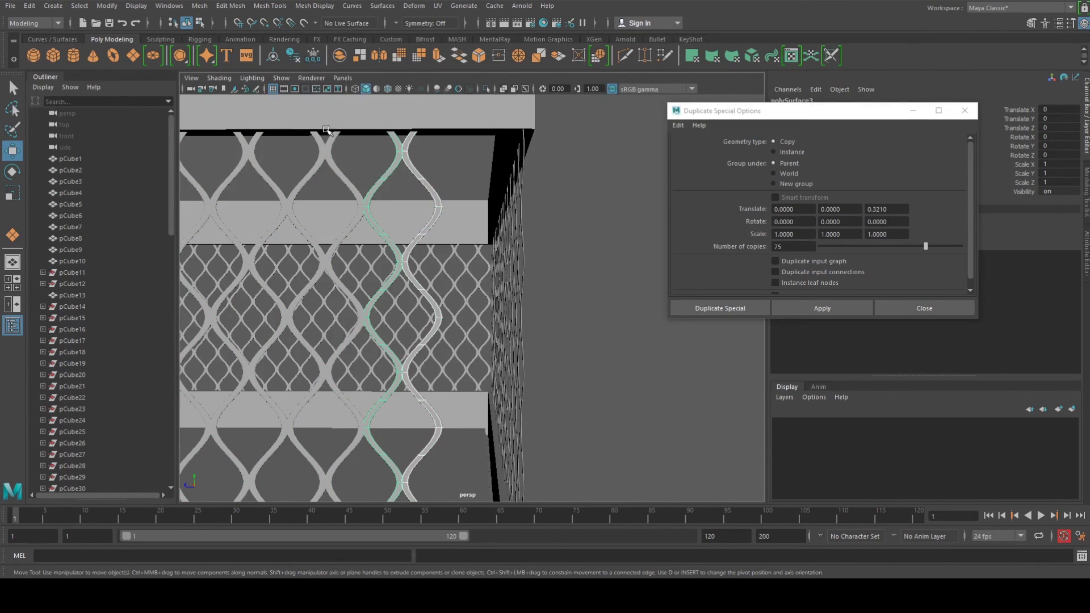
pyautogui.click(200, 6)
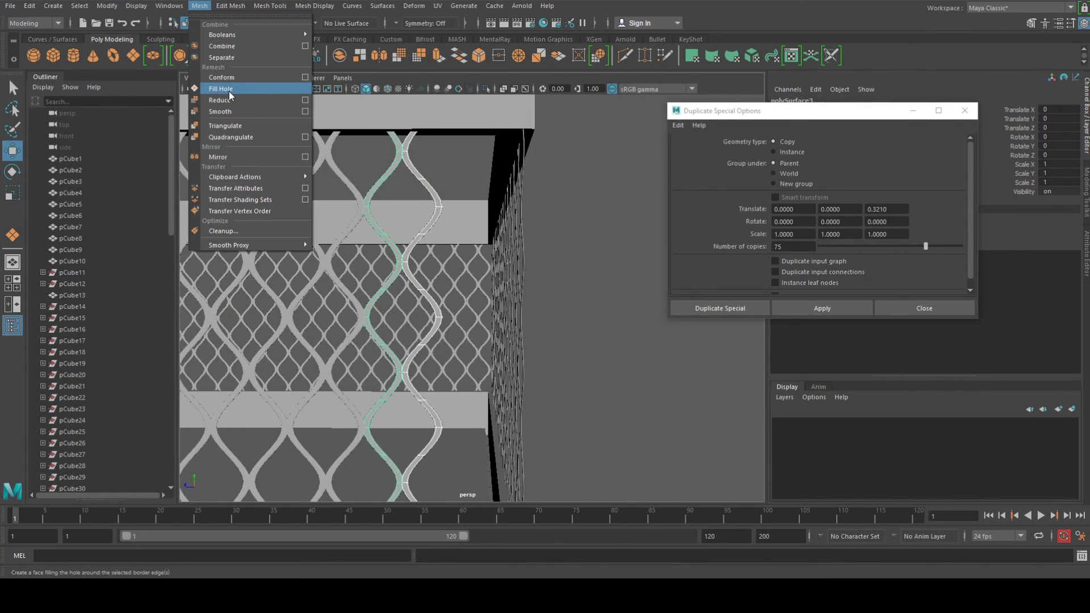
pyautogui.click(226, 48)
pyautogui.scroll(-3, 426, 251)
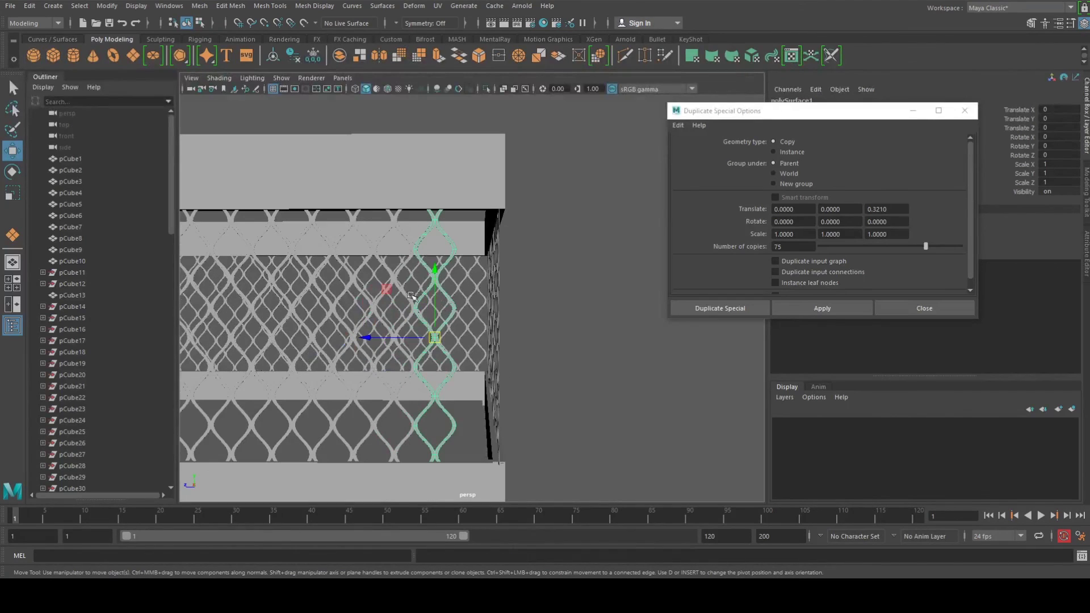
# Duplicate the combined strand pair and move the copy along Z to about -0.331 to fill the gap at the corner
pyautogui.hotkey('ctrl', 'd')
pyautogui.moveTo(369, 339)
pyautogui.mouseDown()
pyautogui.moveTo(409, 338)
pyautogui.moveTo(337, 338)
pyautogui.moveTo(348, 340)
pyautogui.mouseUp()
pyautogui.scroll(-3, 350, 339)
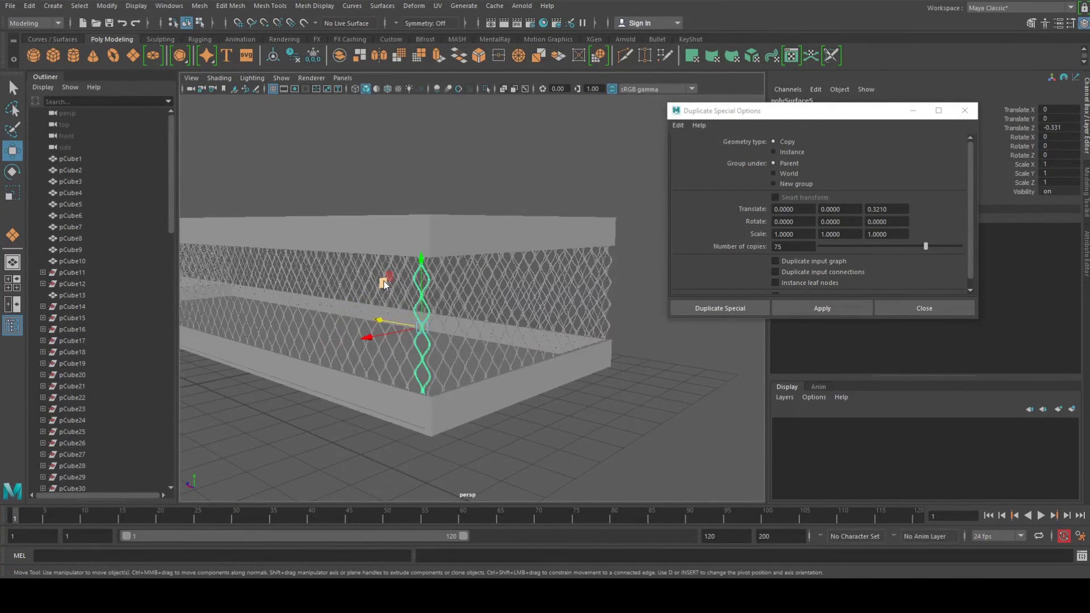
# Inspect the filled mesh corner and the whole frame, and select the upper beam of the short end
pyautogui.moveTo(383, 250); pyautogui.dragTo(424, 238, button='right')
pyautogui.scroll(-2, 431, 344)
pyautogui.click(472, 404)
pyautogui.keyDown('alt'); pyautogui.moveTo(479, 380); pyautogui.dragTo(404, 401); pyautogui.keyUp('alt')
pyautogui.scroll(-5, 444, 352)
pyautogui.keyDown('alt'); pyautogui.moveTo(445, 353); pyautogui.dragTo(463, 285); pyautogui.keyUp('alt')
pyautogui.click(496, 361)
pyautogui.scroll(3, 466, 290)
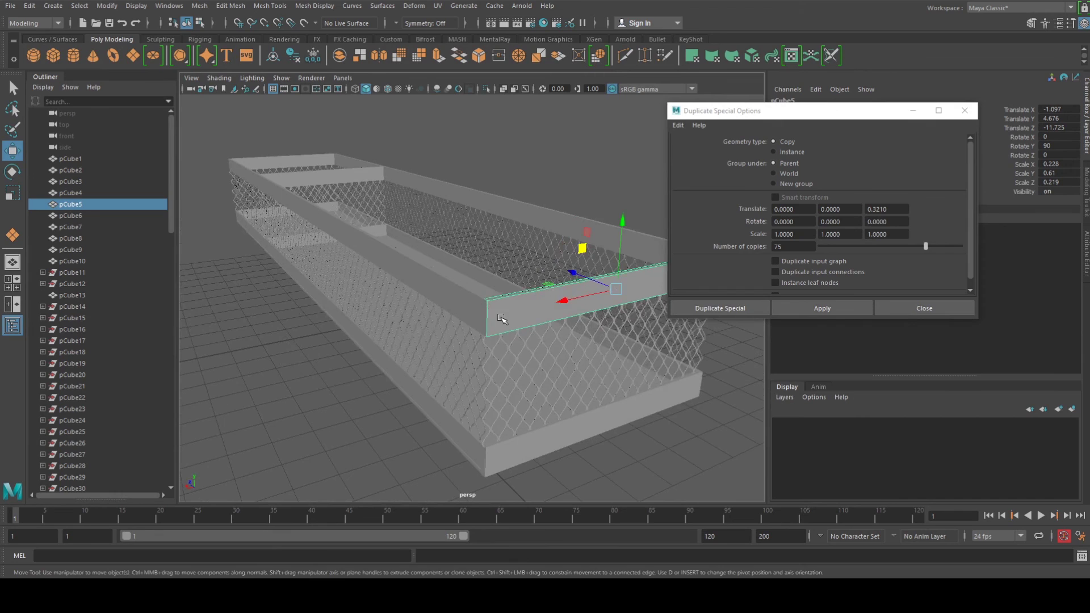
# Examine the wire mesh along the long side and around the near corner of the frame, from close up and farther away
pyautogui.keyDown('alt'); pyautogui.moveTo(501, 319); pyautogui.dragTo(475, 298); pyautogui.keyUp('alt')
pyautogui.keyDown('alt'); pyautogui.moveTo(460, 335); pyautogui.dragTo(480, 223); pyautogui.keyUp('alt')
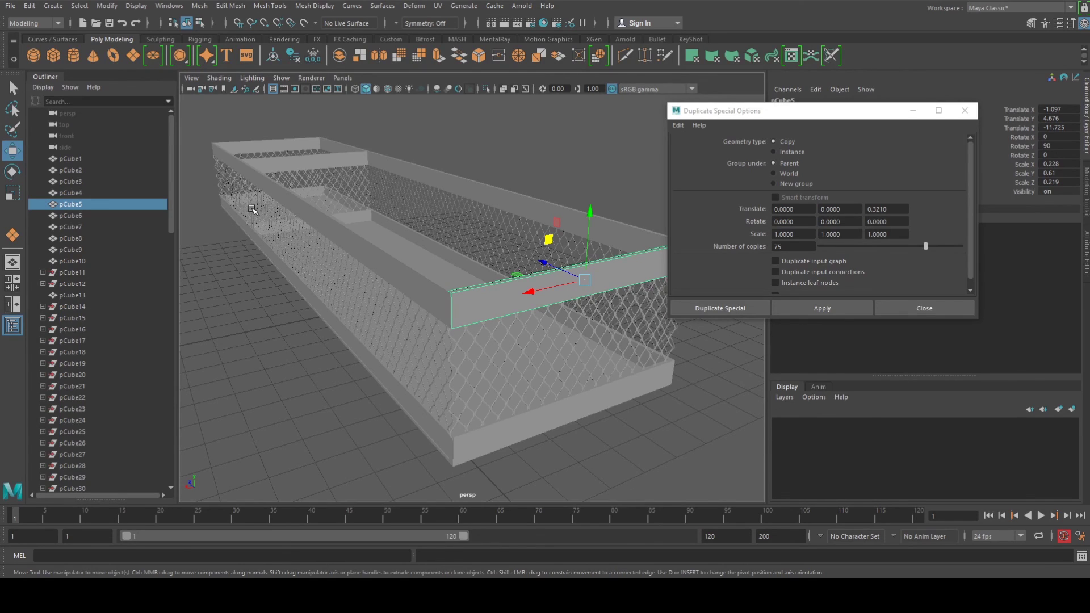
pyautogui.scroll(-3, 519, 247)
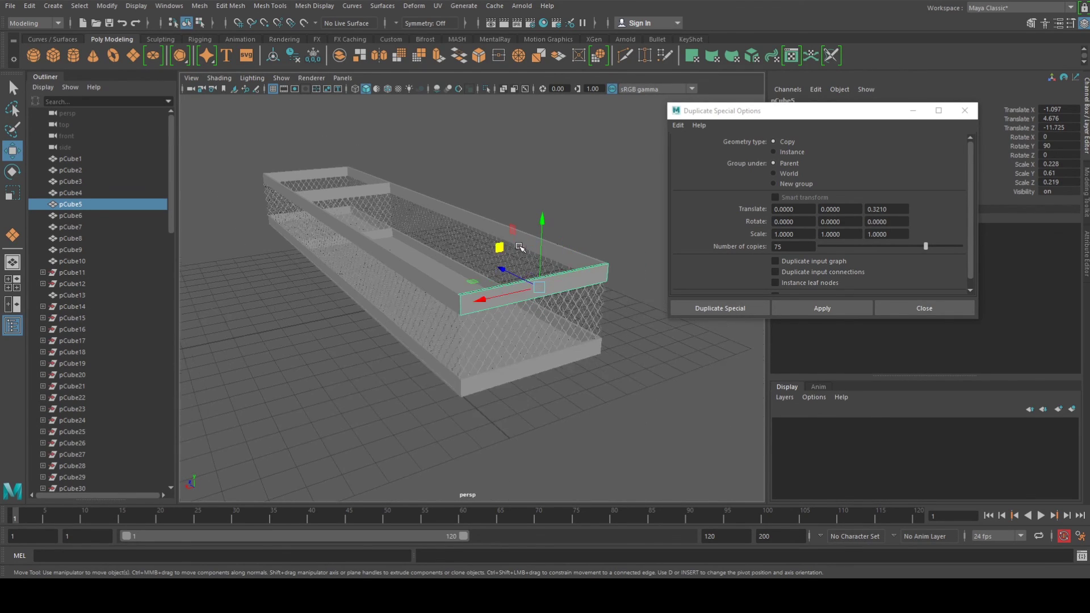
pyautogui.keyDown('alt'); pyautogui.moveTo(513, 263); pyautogui.dragTo(454, 325); pyautogui.keyUp('alt')
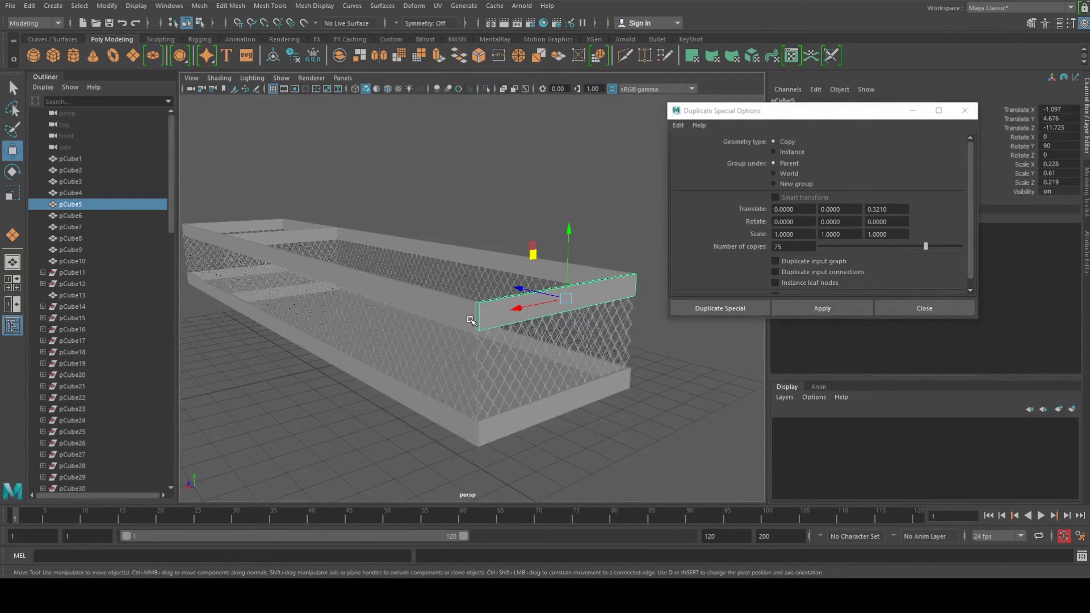
pyautogui.scroll(2, 470, 321)
pyautogui.scroll(-1, 435, 330)
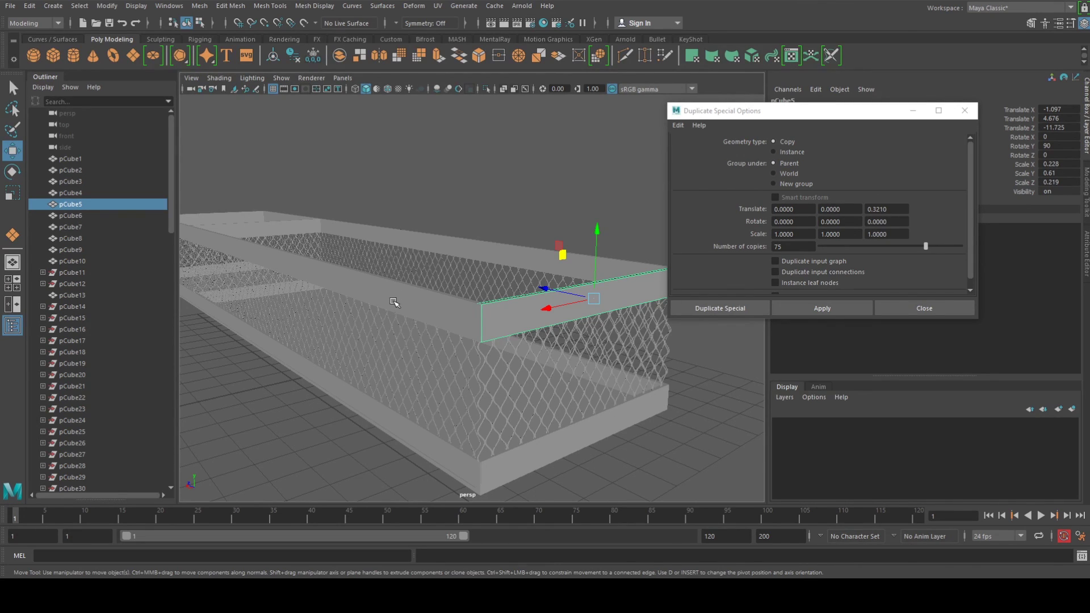
pyautogui.scroll(-2, 394, 302)
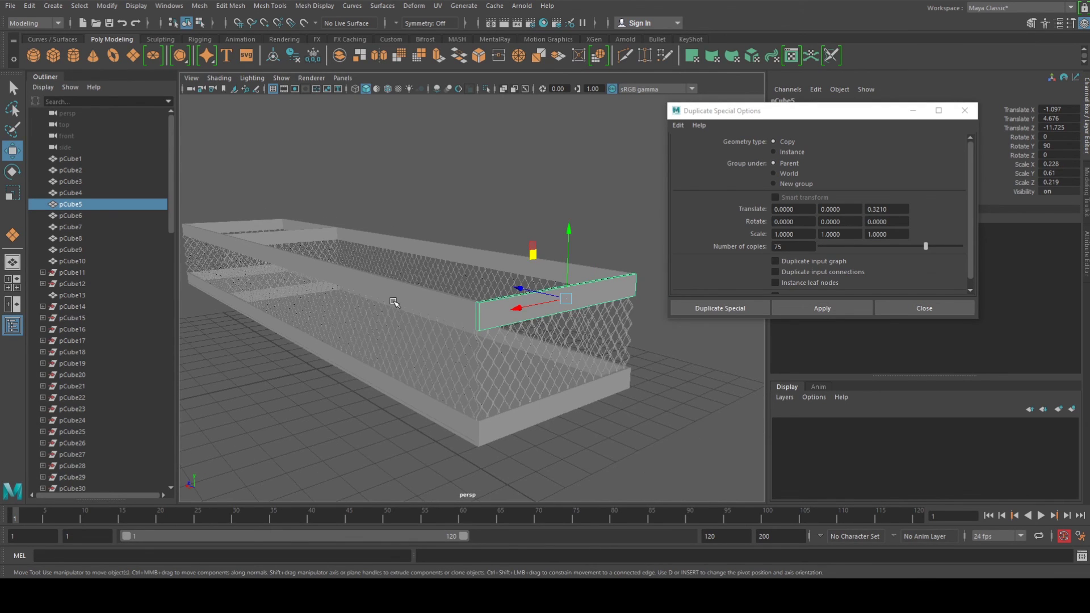
pyautogui.keyDown('alt'); pyautogui.moveTo(369, 336); pyautogui.dragTo(397, 321); pyautogui.keyUp('alt')
pyautogui.scroll(2, 398, 321)
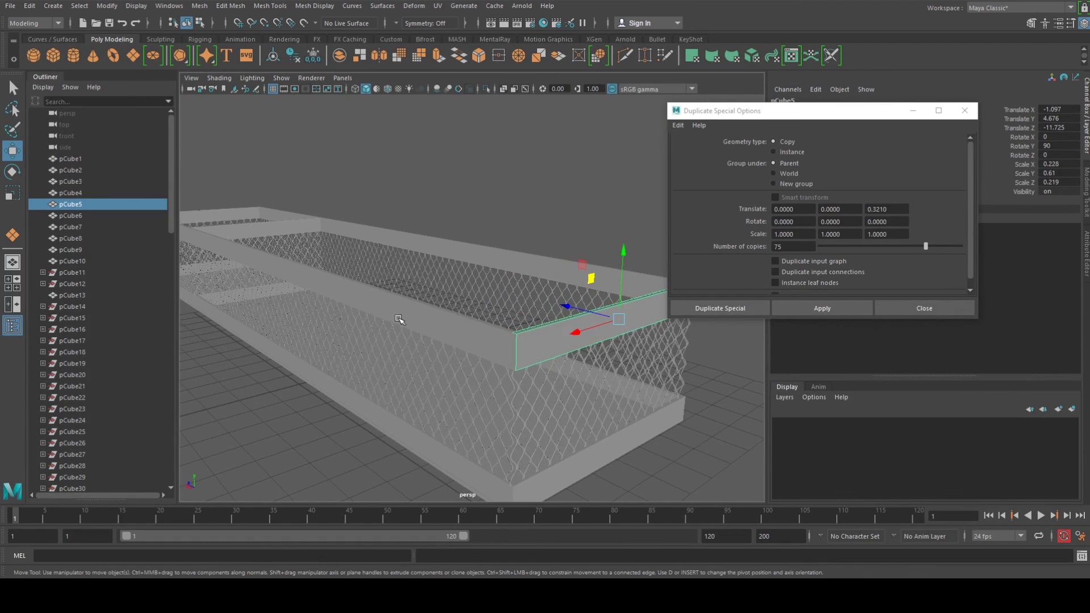
pyautogui.scroll(-1, 398, 318)
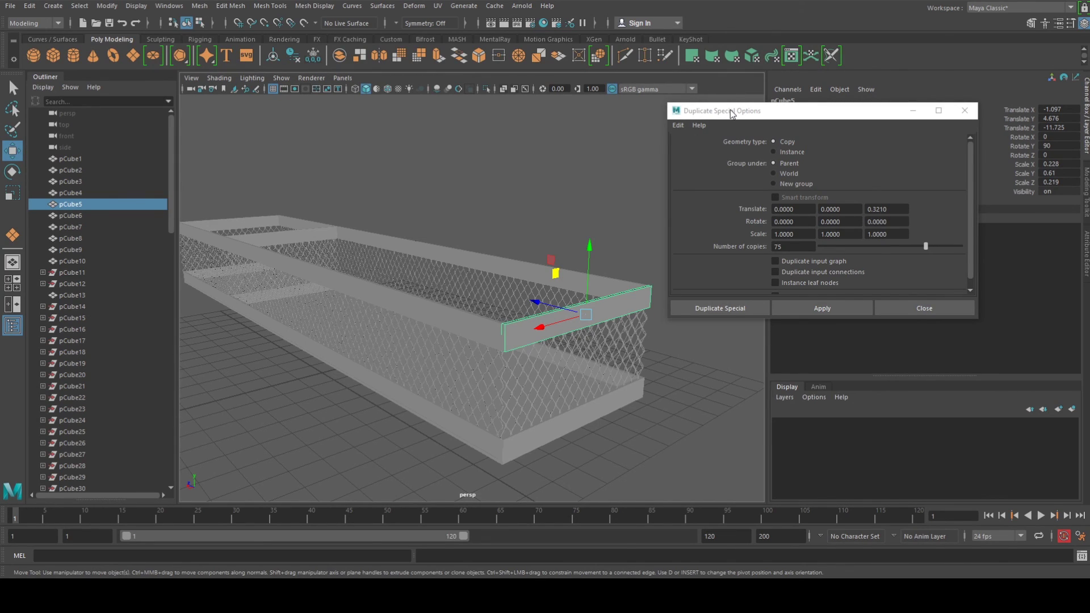
# Move the Duplicate Special Options window clear of the model and review the whole frame from above and from its short end
pyautogui.moveTo(731, 113); pyautogui.dragTo(821, 90)
pyautogui.scroll(-1, 564, 185)
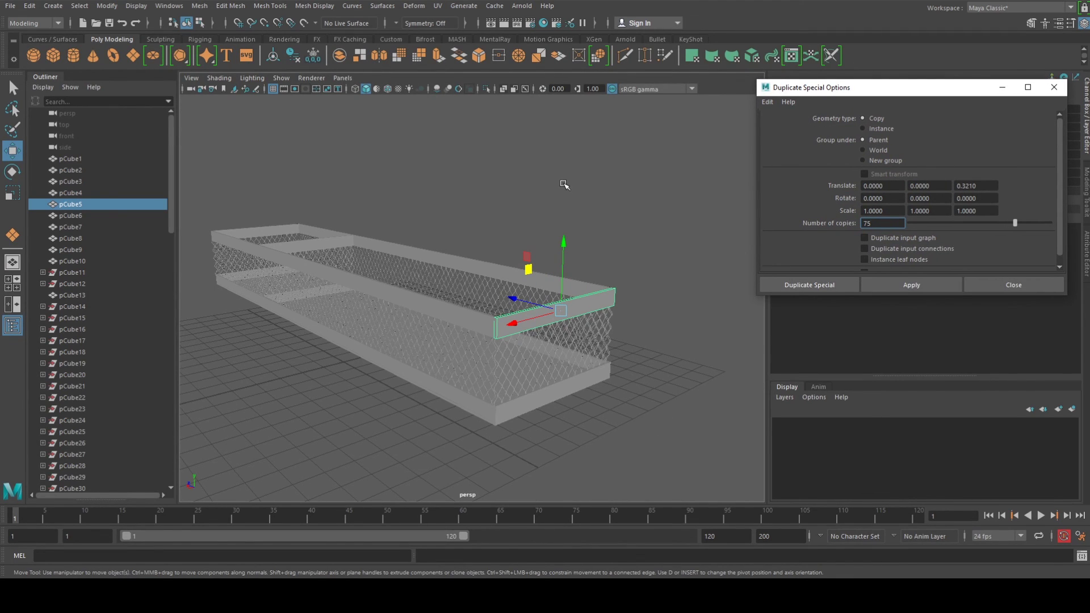
pyautogui.keyDown('alt'); pyautogui.moveTo(520, 253); pyautogui.dragTo(482, 290); pyautogui.keyUp('alt')
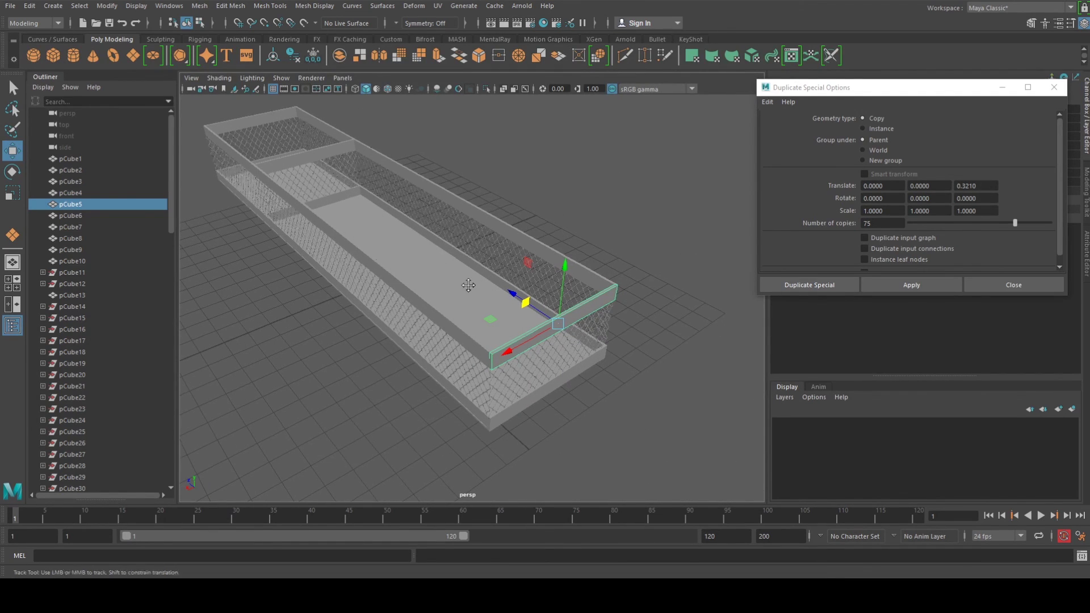
pyautogui.moveTo(473, 285)
pyautogui.keyDown('alt'); pyautogui.mouseDown()
pyautogui.moveTo(474, 256)
pyautogui.moveTo(434, 256)
pyautogui.moveTo(478, 268)
pyautogui.mouseUp(); pyautogui.keyUp('alt')
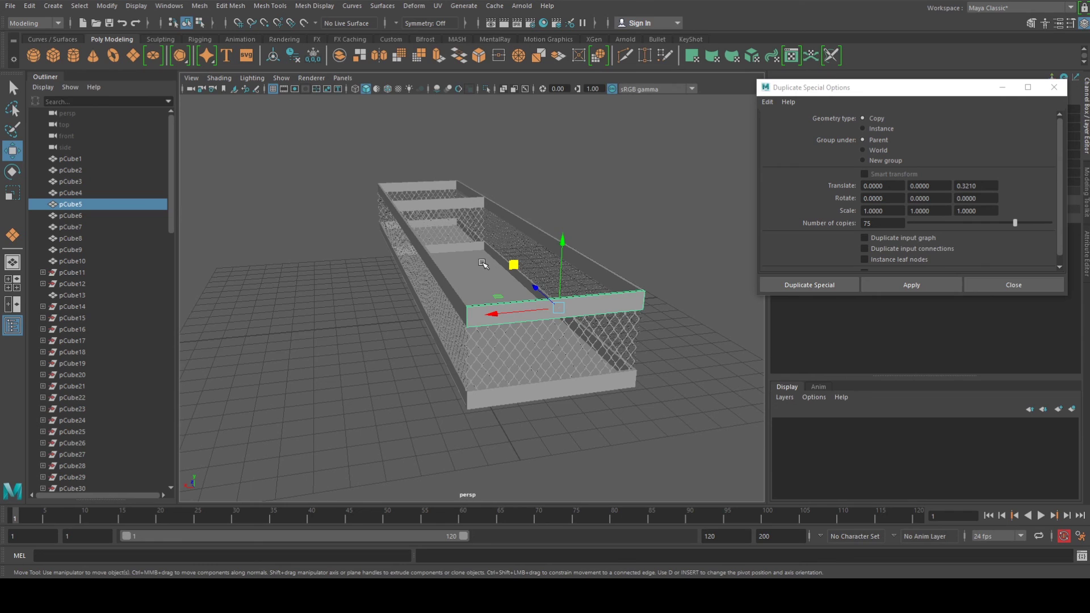
pyautogui.keyDown('alt'); pyautogui.moveTo(481, 282); pyautogui.dragTo(487, 279); pyautogui.keyUp('alt')
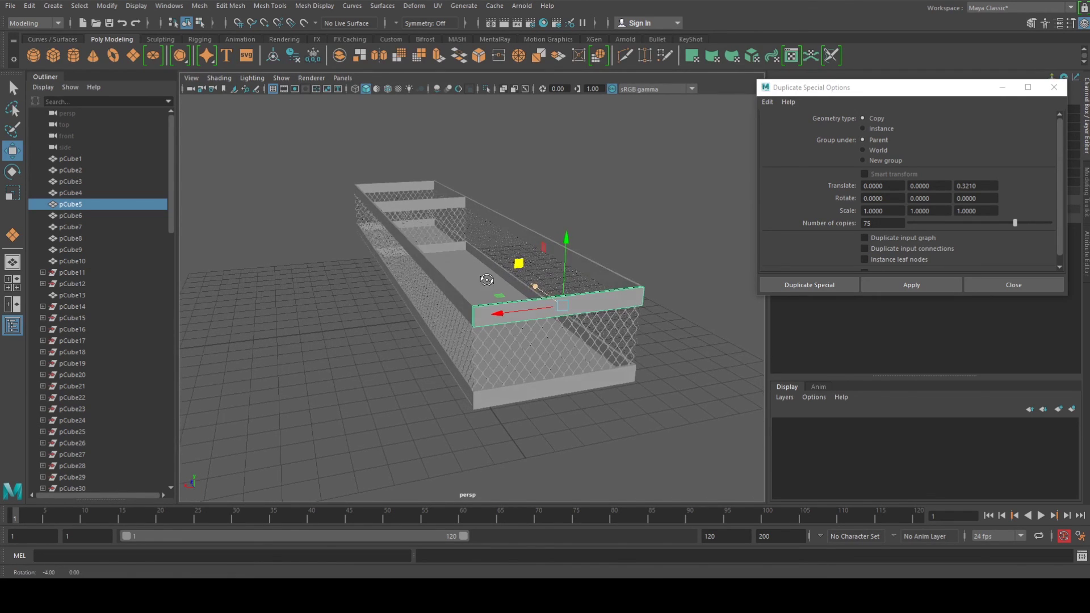